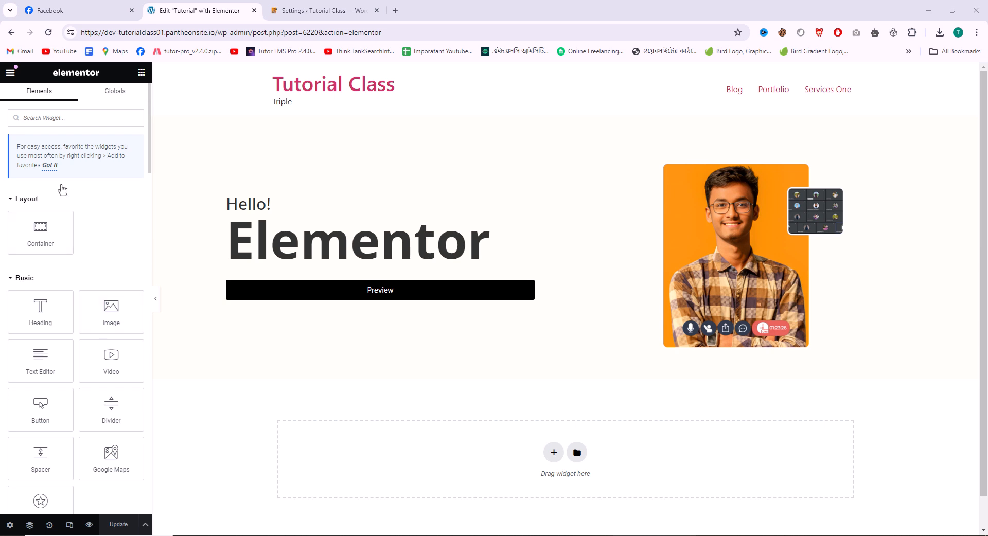
# Switch to the Elementor settings page, open its Features settings and check what the Grid Container experiment requires.
pyautogui.click(319, 10)
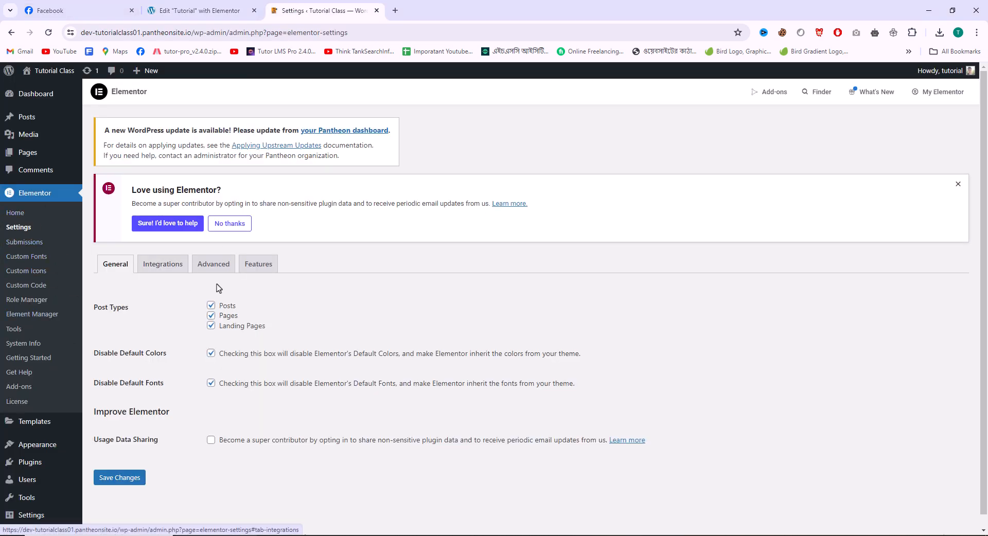
pyautogui.click(266, 267)
pyautogui.scroll(-4, 339, 390)
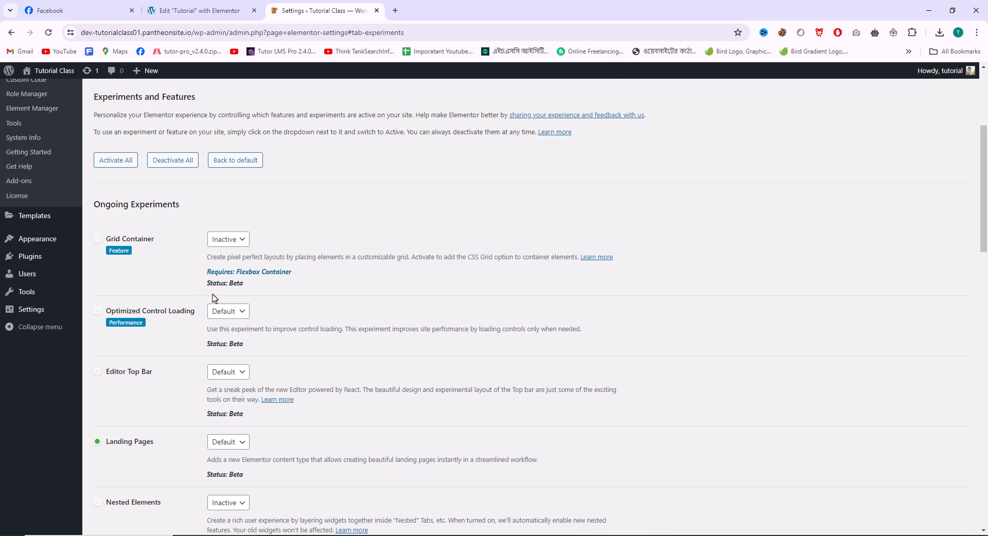
pyautogui.moveTo(209, 286); pyautogui.dragTo(239, 285)
pyautogui.moveTo(201, 275); pyautogui.dragTo(290, 272)
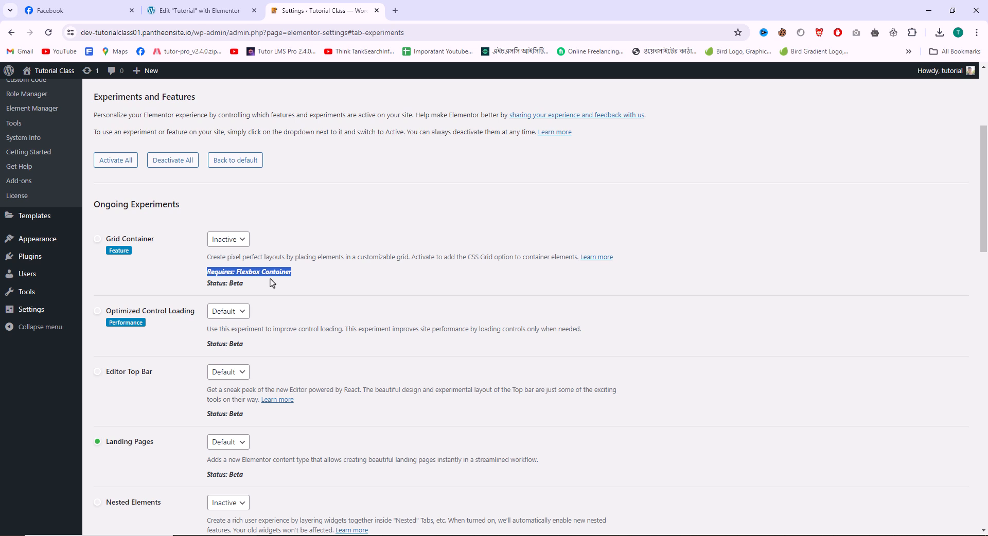
# Review the remaining experiments in the Features settings, checking the status of Flexbox Container.
pyautogui.scroll(-3, 231, 329)
pyautogui.scroll(-10, 216, 391)
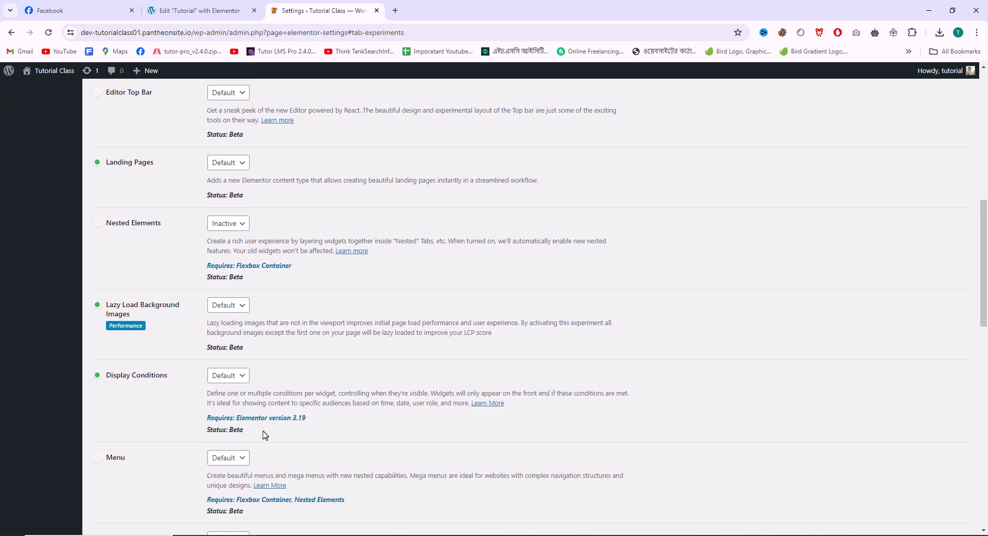
pyautogui.scroll(-4, 191, 276)
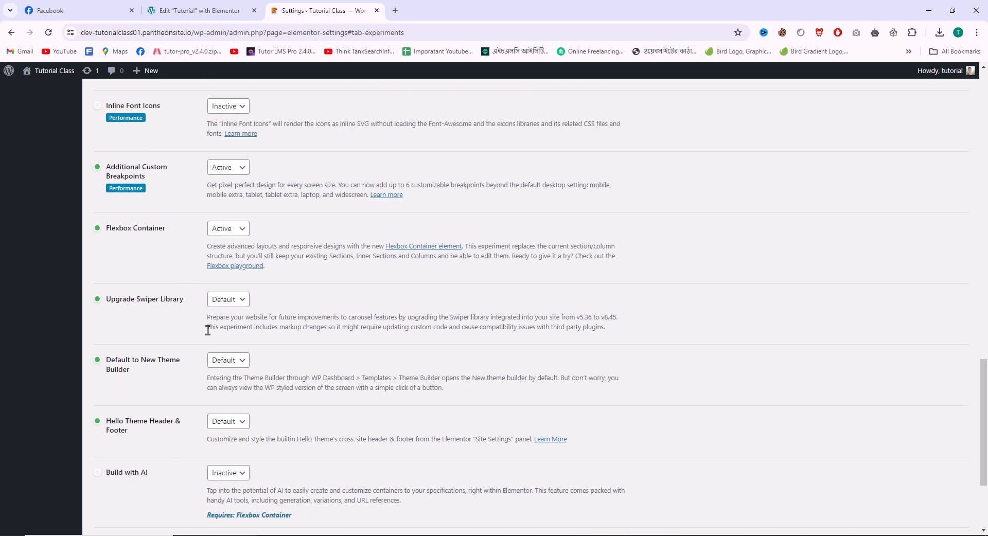
pyautogui.scroll(-3, 207, 329)
pyautogui.scroll(20, 212, 327)
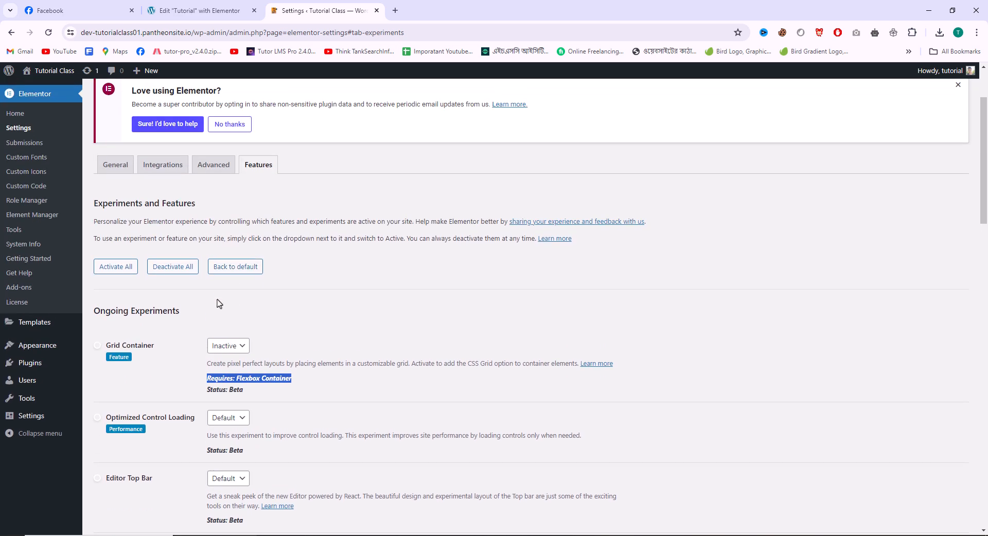
pyautogui.scroll(-5, 221, 309)
pyautogui.scroll(2, 215, 278)
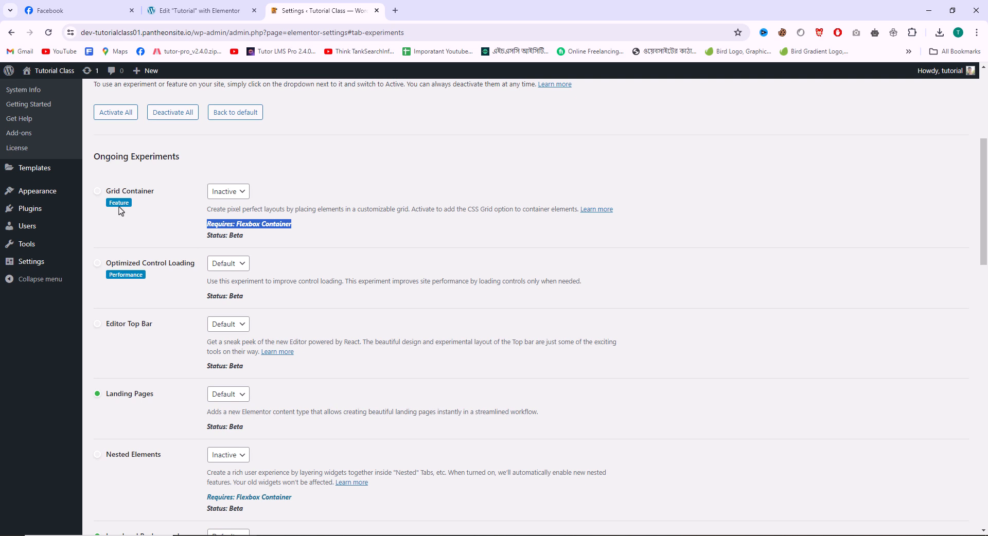
# Set the Grid Container experiment to Active and save the Elementor settings.
pyautogui.moveTo(116, 191); pyautogui.dragTo(154, 191)
pyautogui.click(231, 193)
pyautogui.click(222, 213)
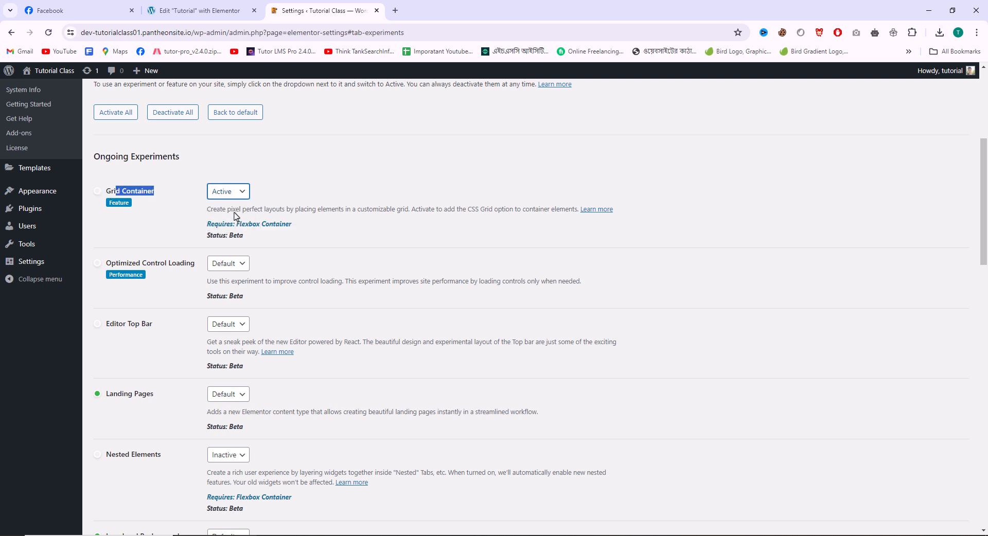
pyautogui.scroll(2, 175, 216)
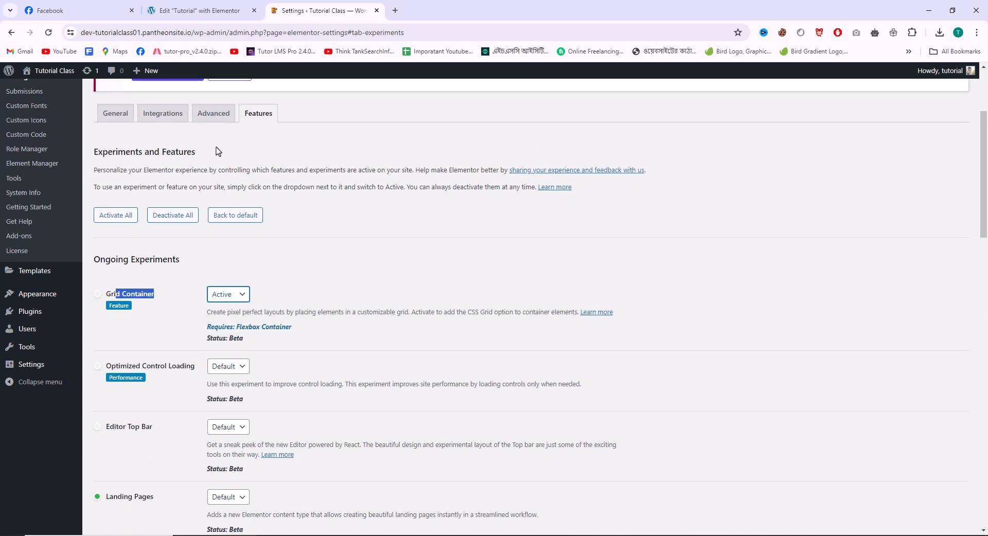
pyautogui.scroll(3, 206, 155)
pyautogui.scroll(-7, 279, 247)
pyautogui.scroll(-15, 288, 309)
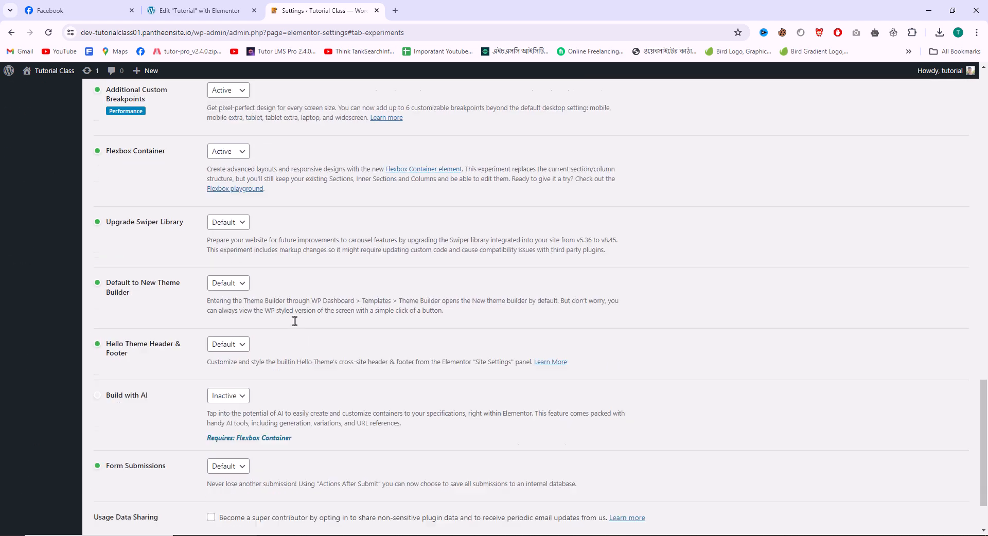
pyautogui.click(122, 482)
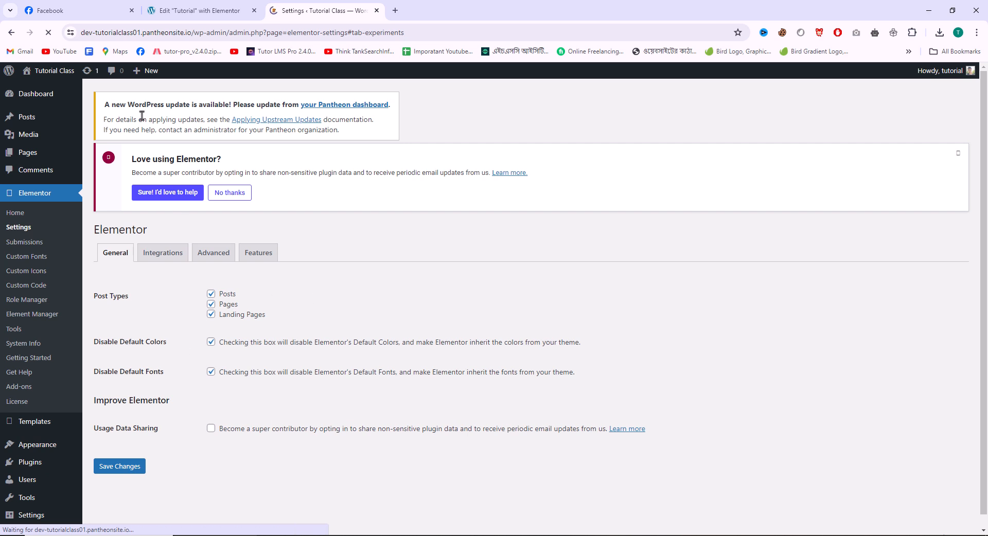
# Return to the Elementor editor of the Tutorial page, reload it and open the layout choices for a new container.
pyautogui.click(198, 11)
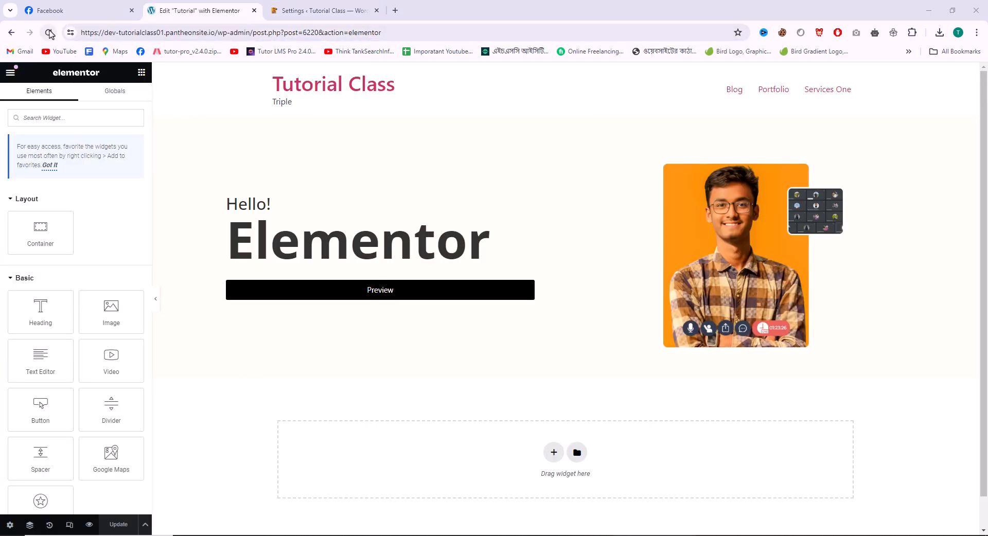
pyautogui.click(50, 33)
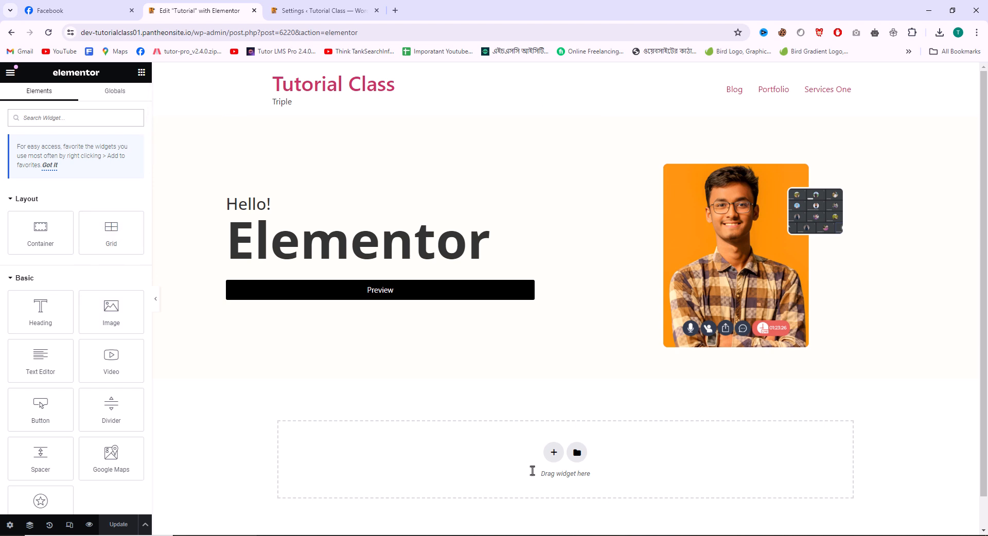
pyautogui.click(554, 452)
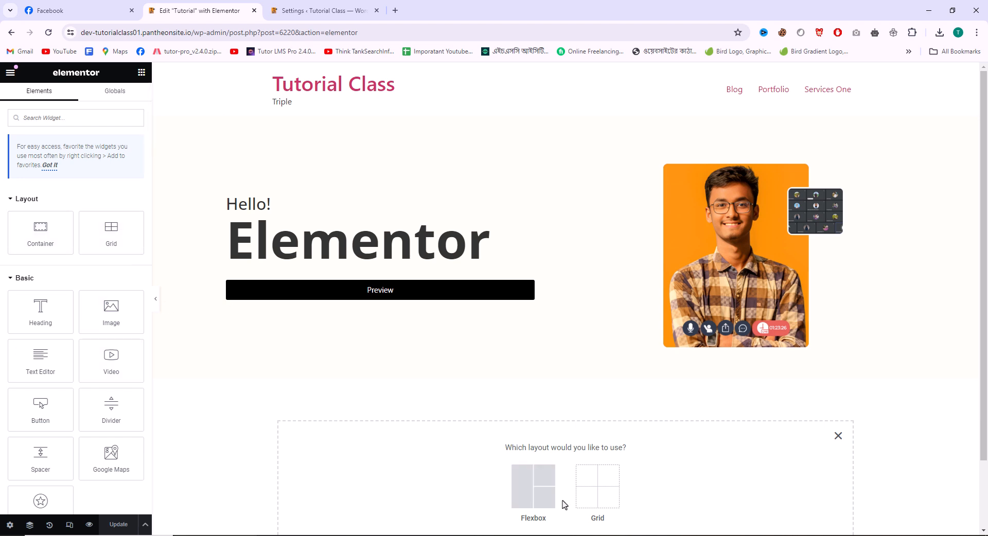
pyautogui.click(837, 438)
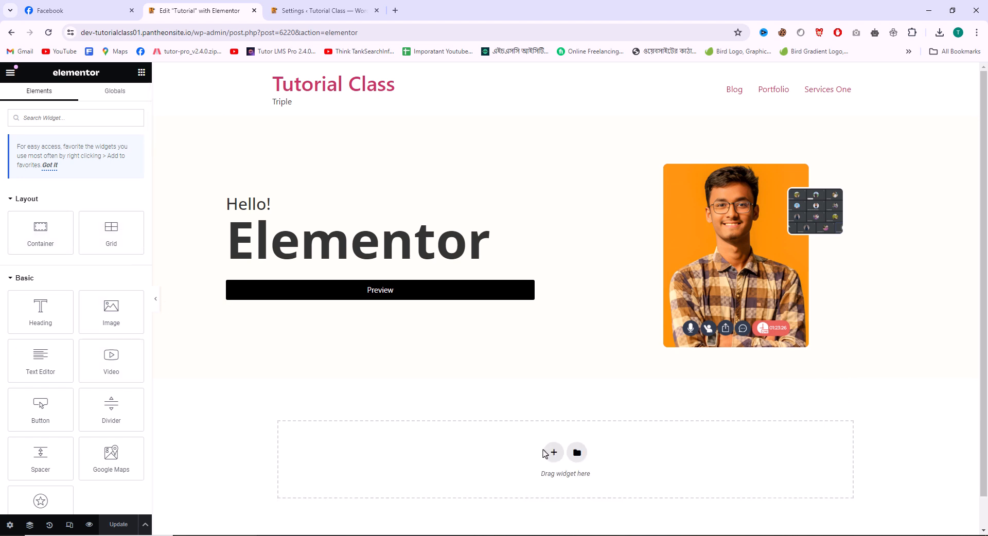
pyautogui.click(552, 451)
pyautogui.scroll(-2, 569, 428)
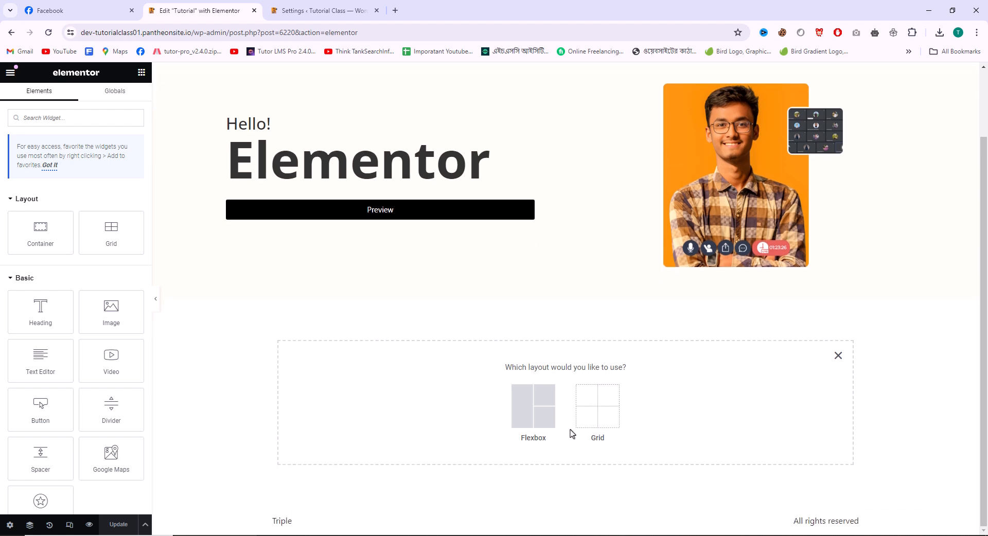
pyautogui.hotkey('ctrl', '+')
pyautogui.hotkey('ctrl', '+')
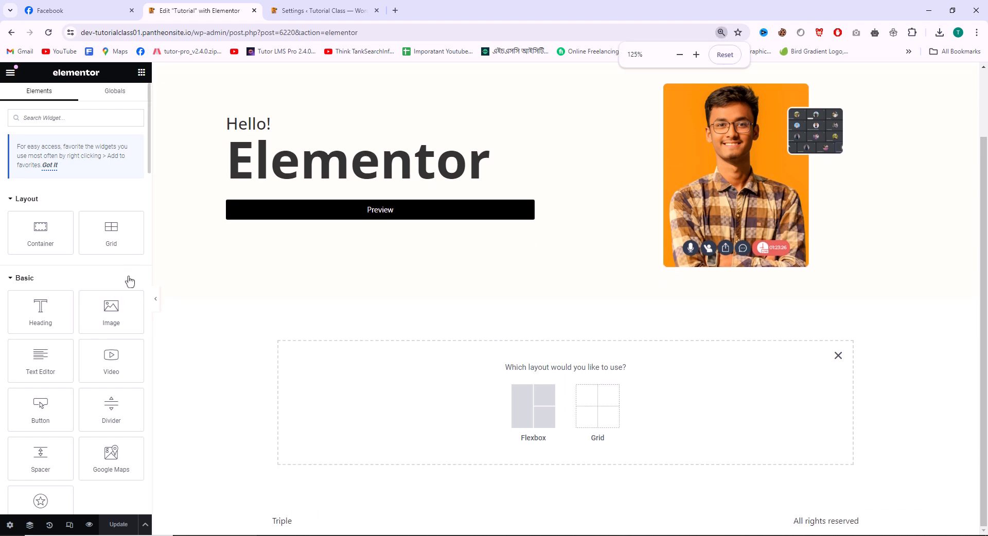
pyautogui.moveTo(148, 288); pyautogui.dragTo(335, 399)
pyautogui.hotkey('ctrl', '-')
pyautogui.hotkey('ctrl', '-')
pyautogui.hotkey('ctrl', '-')
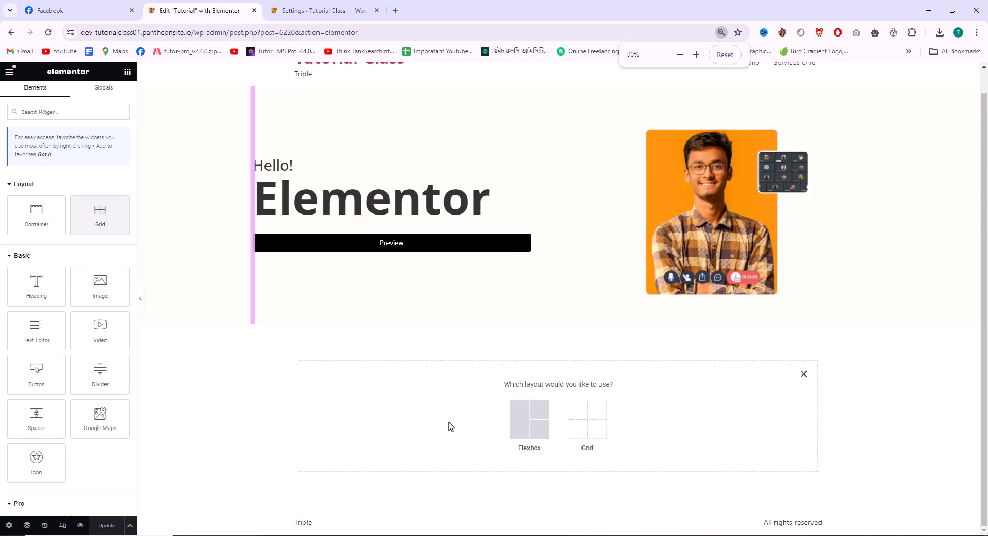
pyautogui.click(804, 378)
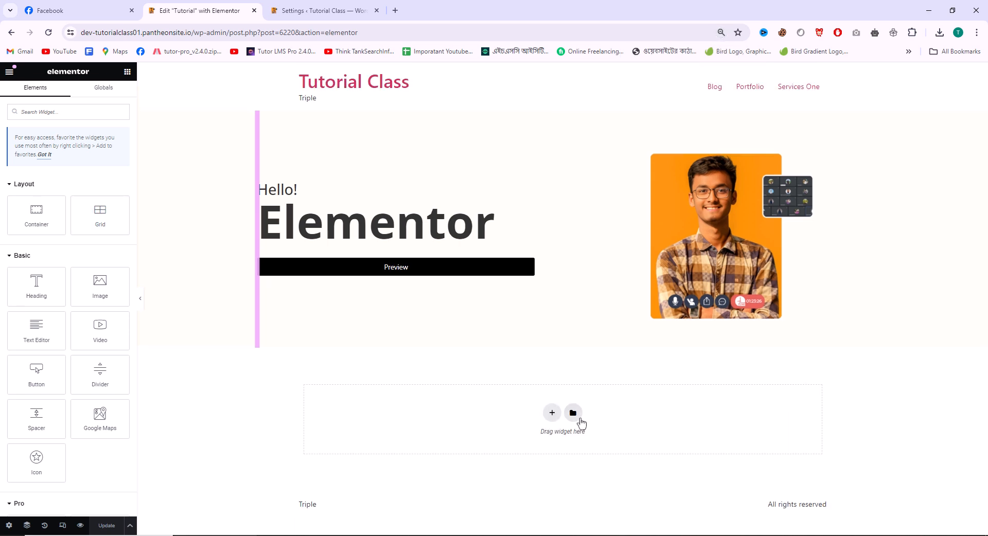
# Enlarge the editor to 150% and view the Flexbox and Grid layout choices for a new container.
pyautogui.hotkey('ctrl', '+')
pyautogui.hotkey('ctrl', '+')
pyautogui.hotkey('ctrl', '+')
pyautogui.hotkey('ctrl', '+')
pyautogui.scroll(-4, 561, 393)
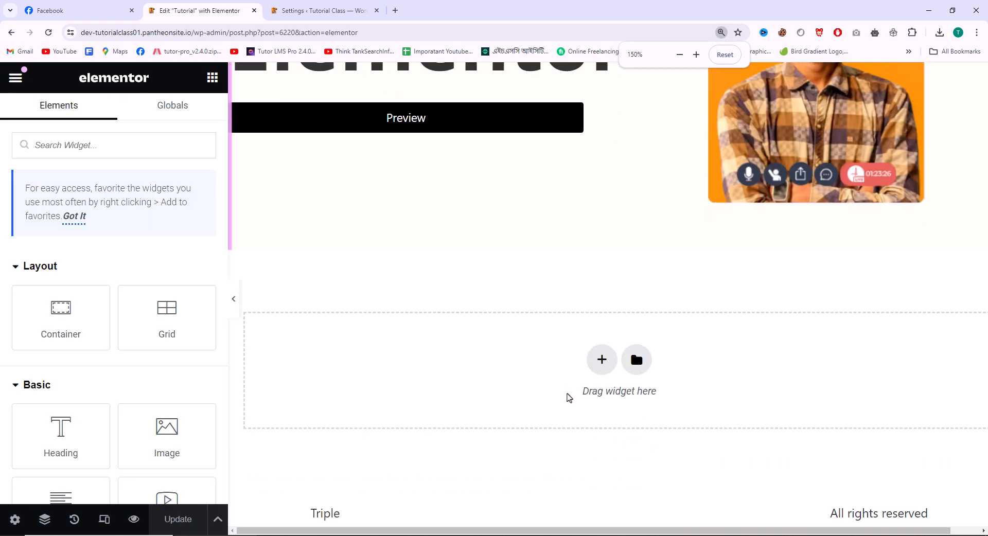
pyautogui.click(600, 354)
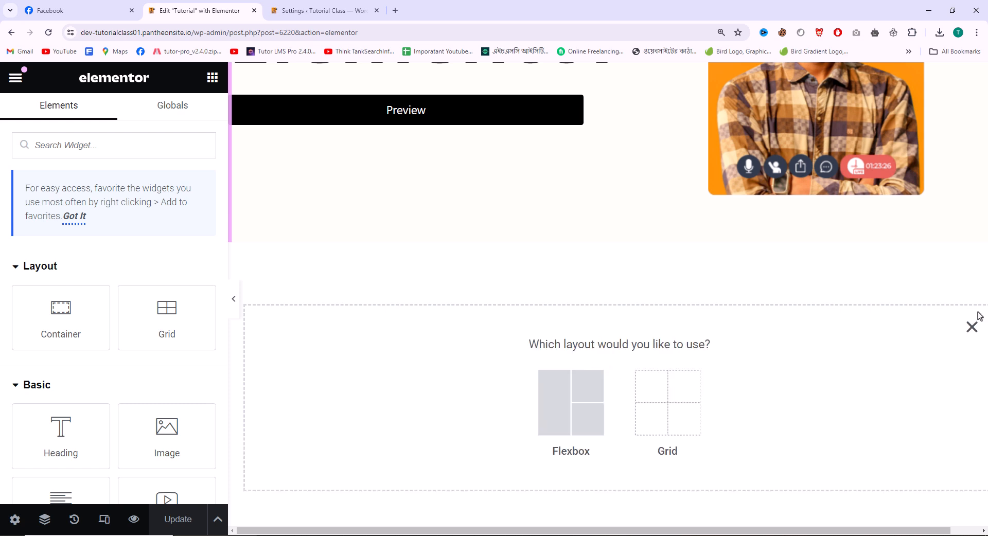
pyautogui.click(971, 328)
pyautogui.hotkey('ctrl', '-')
pyautogui.hotkey('ctrl', '-')
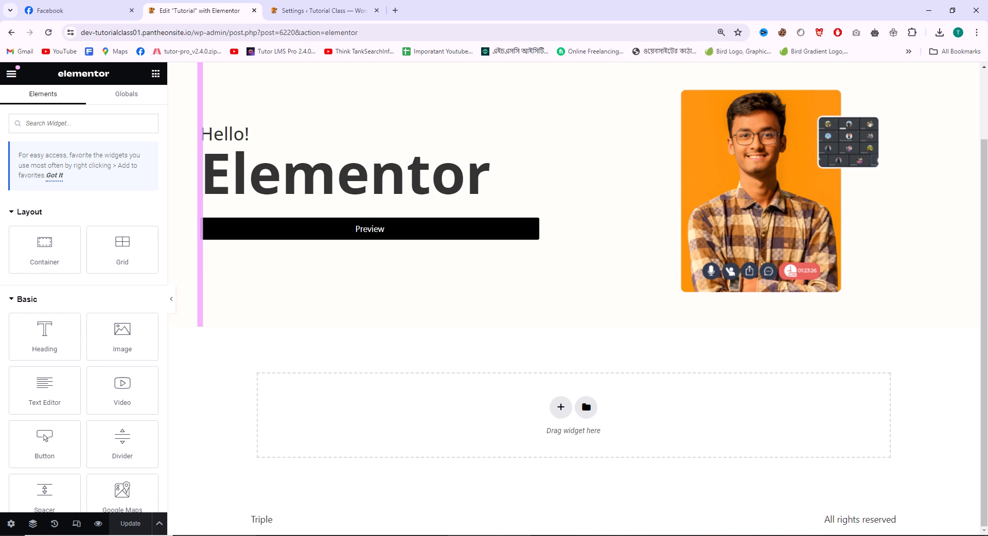
# Switch to Microsoft Whiteboard and handwrite an underlined "Grid" heading with a circled question mark using the rainbow-coloured pen.
pyautogui.click(407, 535)
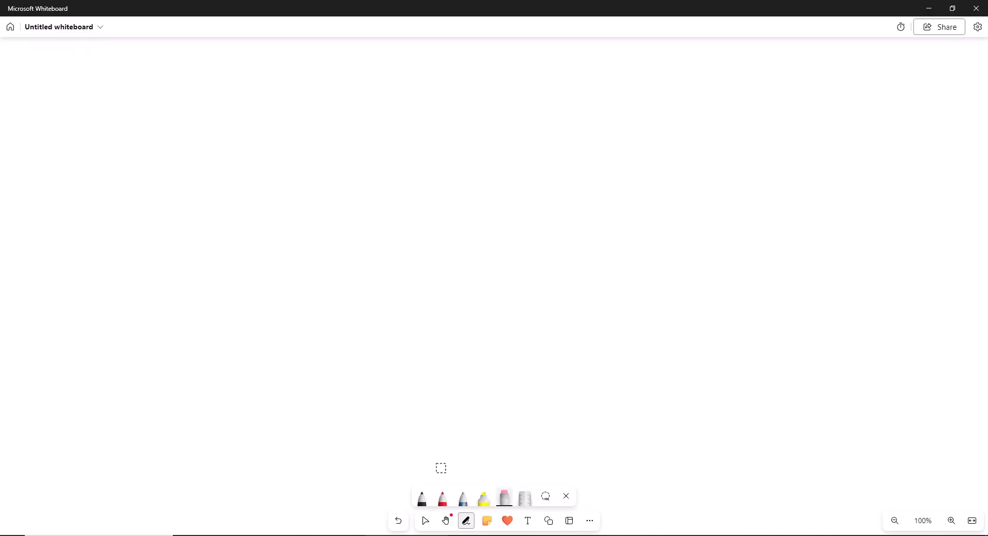
pyautogui.click(463, 498)
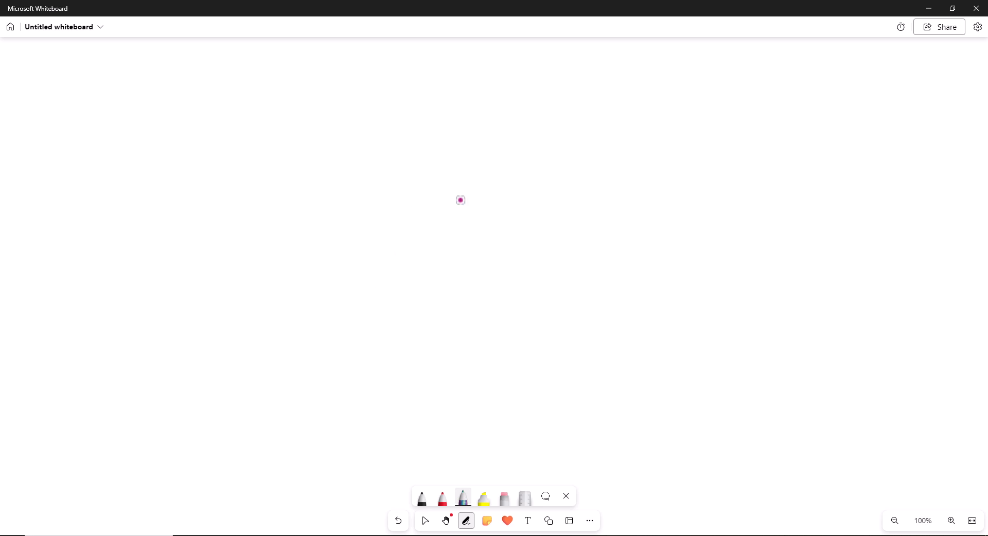
pyautogui.moveTo(395, 94)
pyautogui.mouseDown()
pyautogui.moveTo(412, 121)
pyautogui.moveTo(441, 110)
pyautogui.mouseUp()
pyautogui.moveTo(435, 89); pyautogui.dragTo(457, 102)
pyautogui.moveTo(357, 162); pyautogui.dragTo(544, 98)
pyautogui.moveTo(525, 134); pyautogui.dragTo(526, 136)
pyautogui.moveTo(521, 161); pyautogui.dragTo(532, 170)
pyautogui.moveTo(539, 174); pyautogui.dragTo(539, 176)
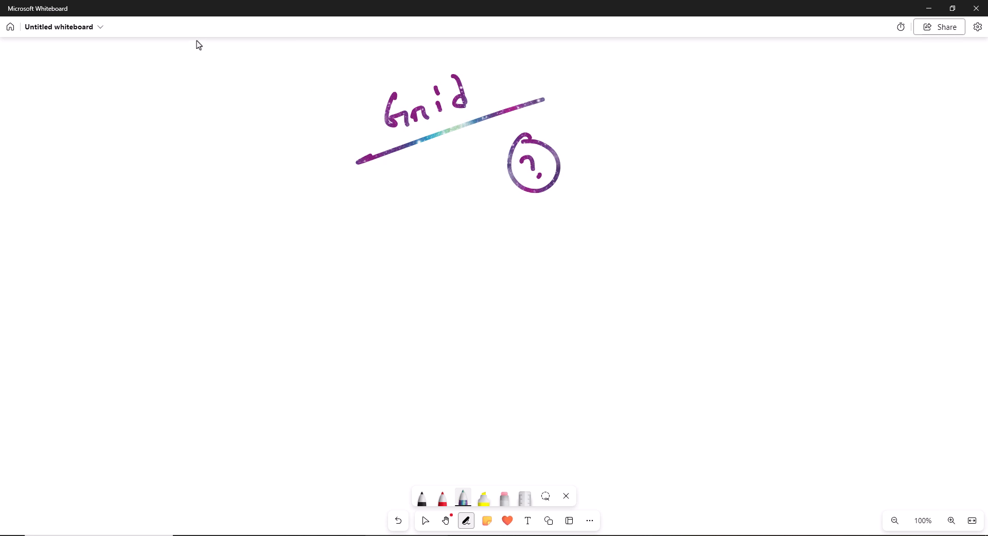
# Handwrite an underlined item number and the word "Structured" in red below the Grid heading.
pyautogui.click(441, 499)
pyautogui.moveTo(133, 274); pyautogui.dragTo(136, 297)
pyautogui.moveTo(126, 317); pyautogui.dragTo(177, 299)
pyautogui.moveTo(241, 249)
pyautogui.mouseDown()
pyautogui.moveTo(293, 249)
pyautogui.moveTo(360, 216)
pyautogui.moveTo(396, 222)
pyautogui.mouseUp()
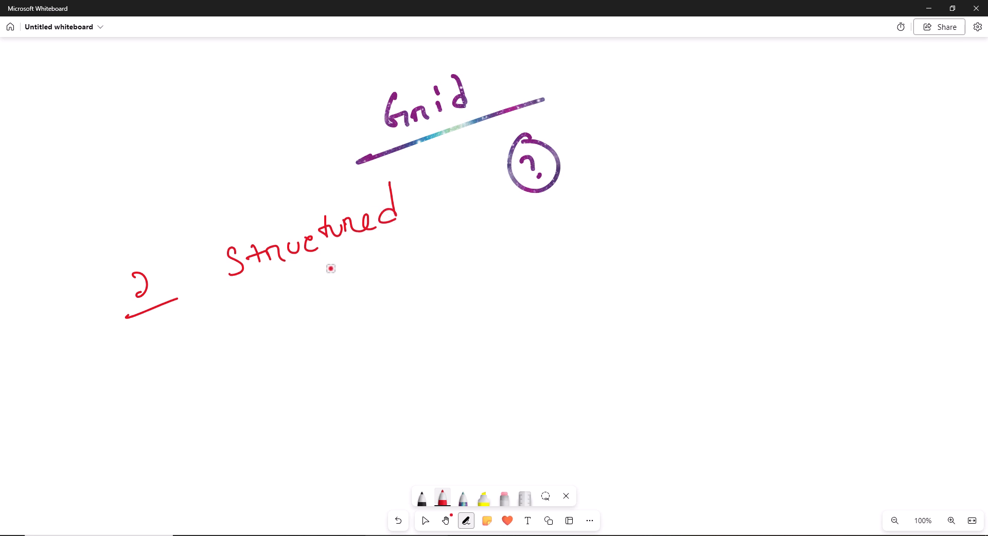
# Handwrite an underlined 2 and "Consistent" below "Structured", and link the two words with a double-headed arrow.
pyautogui.moveTo(183, 363); pyautogui.dragTo(215, 379)
pyautogui.moveTo(183, 406); pyautogui.dragTo(241, 383)
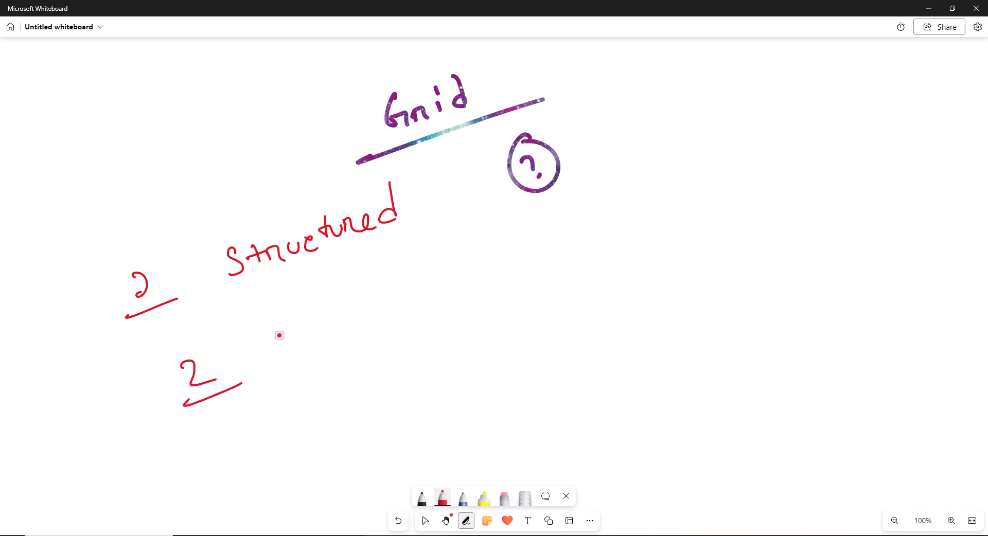
pyautogui.moveTo(282, 336)
pyautogui.mouseDown()
pyautogui.moveTo(304, 337)
pyautogui.moveTo(376, 300)
pyautogui.moveTo(397, 308)
pyautogui.moveTo(416, 296)
pyautogui.moveTo(415, 306)
pyautogui.mouseUp()
pyautogui.moveTo(312, 263)
pyautogui.mouseDown()
pyautogui.moveTo(319, 297)
pyautogui.moveTo(328, 287)
pyautogui.moveTo(311, 256)
pyautogui.moveTo(316, 269)
pyautogui.mouseUp()
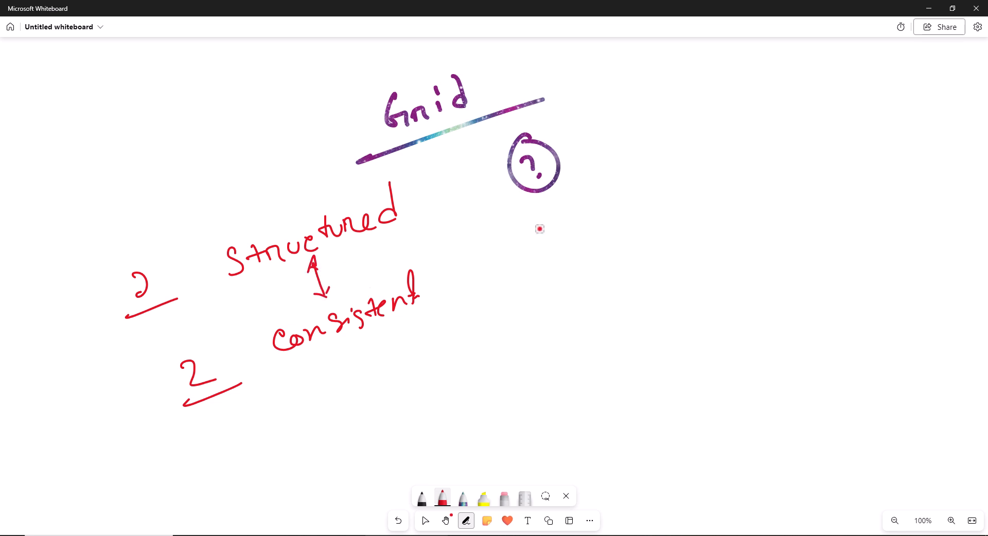
# Draw a long vertical divider beside the Grid notes and write an underlined "Con" heading on its far side.
pyautogui.moveTo(637, 113); pyautogui.dragTo(684, 440)
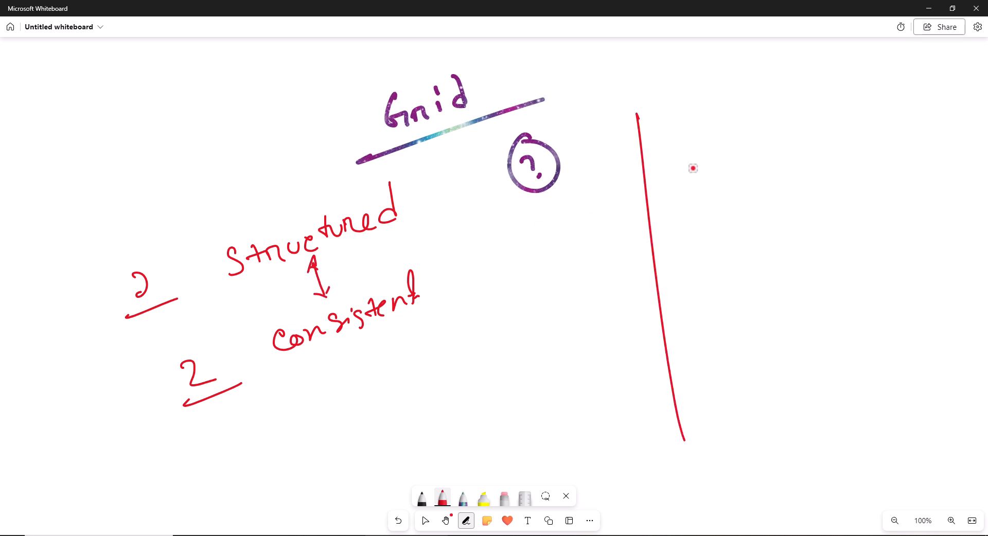
pyautogui.moveTo(730, 88); pyautogui.dragTo(732, 103)
pyautogui.moveTo(741, 96); pyautogui.dragTo(765, 88)
pyautogui.moveTo(705, 138); pyautogui.dragTo(843, 86)
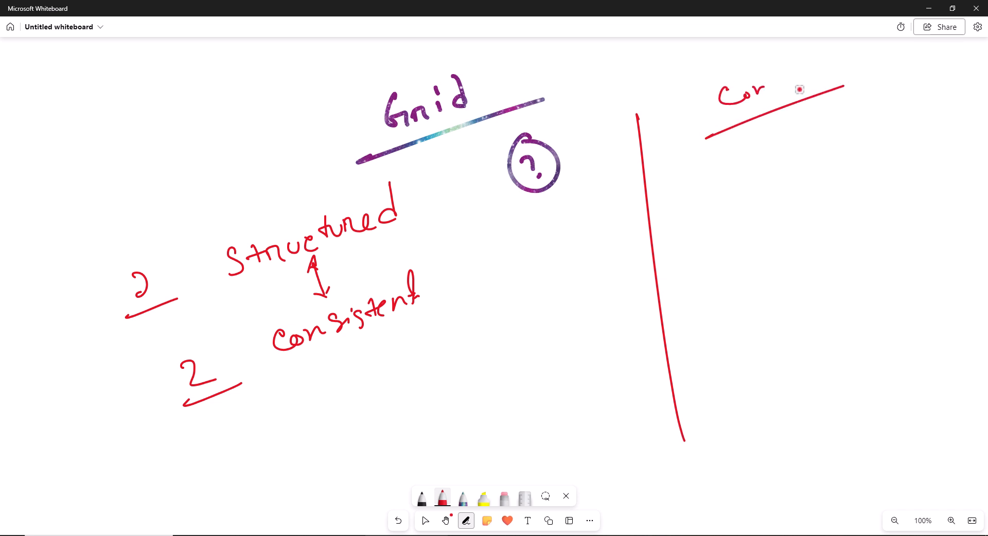
# Write "Flexible" and "Creative" under the "Con" heading and bracket them with the label "Layout".
pyautogui.moveTo(710, 194)
pyautogui.mouseDown()
pyautogui.moveTo(723, 202)
pyautogui.moveTo(765, 191)
pyautogui.moveTo(786, 159)
pyautogui.moveTo(826, 163)
pyautogui.mouseUp()
pyautogui.moveTo(756, 257)
pyautogui.mouseDown()
pyautogui.moveTo(735, 278)
pyautogui.moveTo(809, 214)
pyautogui.moveTo(852, 225)
pyautogui.mouseUp()
pyautogui.moveTo(829, 129)
pyautogui.mouseDown()
pyautogui.moveTo(854, 135)
pyautogui.moveTo(874, 281)
pyautogui.mouseUp()
pyautogui.moveTo(897, 174); pyautogui.dragTo(895, 205)
pyautogui.moveTo(908, 199)
pyautogui.mouseDown()
pyautogui.moveTo(926, 185)
pyautogui.moveTo(911, 234)
pyautogui.moveTo(941, 178)
pyautogui.moveTo(976, 173)
pyautogui.mouseUp()
# Bracket "Structured" and "Consistent" together and label the bracket "Layout".
pyautogui.moveTo(422, 190); pyautogui.dragTo(434, 341)
pyautogui.moveTo(481, 268)
pyautogui.mouseDown()
pyautogui.moveTo(513, 275)
pyautogui.moveTo(521, 331)
pyautogui.mouseUp()
pyautogui.moveTo(546, 268); pyautogui.dragTo(551, 274)
pyautogui.moveTo(598, 268); pyautogui.dragTo(605, 247)
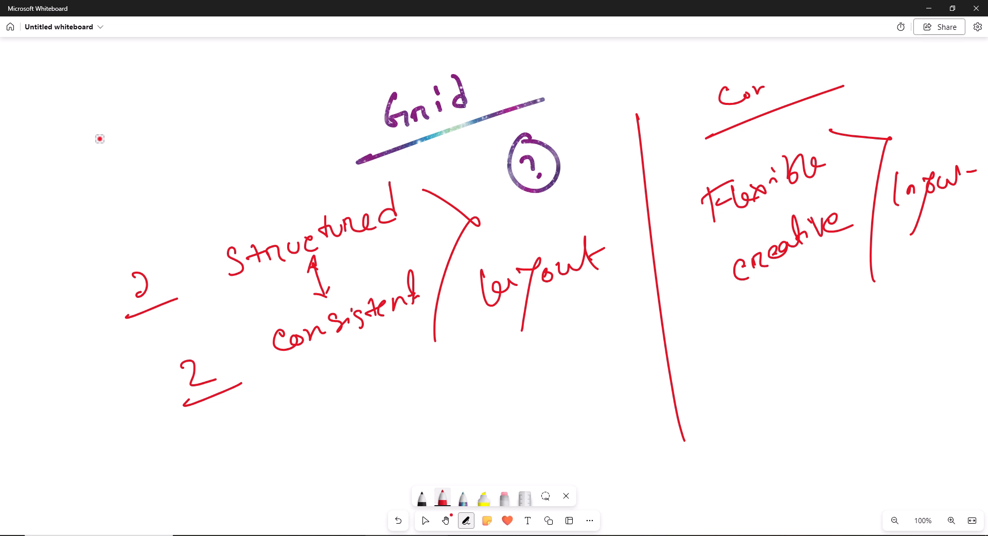
# Sketch a box containing a smaller nested box with a narrow box beside it, plus a separate rectangle near the Grid heading.
pyautogui.moveTo(85, 136); pyautogui.dragTo(88, 184)
pyautogui.moveTo(77, 139); pyautogui.dragTo(162, 117)
pyautogui.moveTo(111, 166); pyautogui.dragTo(187, 163)
pyautogui.moveTo(169, 115); pyautogui.dragTo(176, 157)
pyautogui.moveTo(60, 184); pyautogui.dragTo(144, 170)
pyautogui.moveTo(106, 146); pyautogui.dragTo(113, 179)
pyautogui.moveTo(105, 139)
pyautogui.mouseDown()
pyautogui.moveTo(147, 131)
pyautogui.moveTo(144, 170)
pyautogui.mouseUp()
pyautogui.moveTo(177, 113); pyautogui.dragTo(198, 149)
pyautogui.moveTo(179, 117); pyautogui.dragTo(186, 153)
pyautogui.moveTo(233, 105)
pyautogui.mouseDown()
pyautogui.moveTo(233, 143)
pyautogui.moveTo(290, 95)
pyautogui.mouseUp()
pyautogui.moveTo(238, 137); pyautogui.dragTo(311, 130)
pyautogui.moveTo(289, 99); pyautogui.dragTo(291, 135)
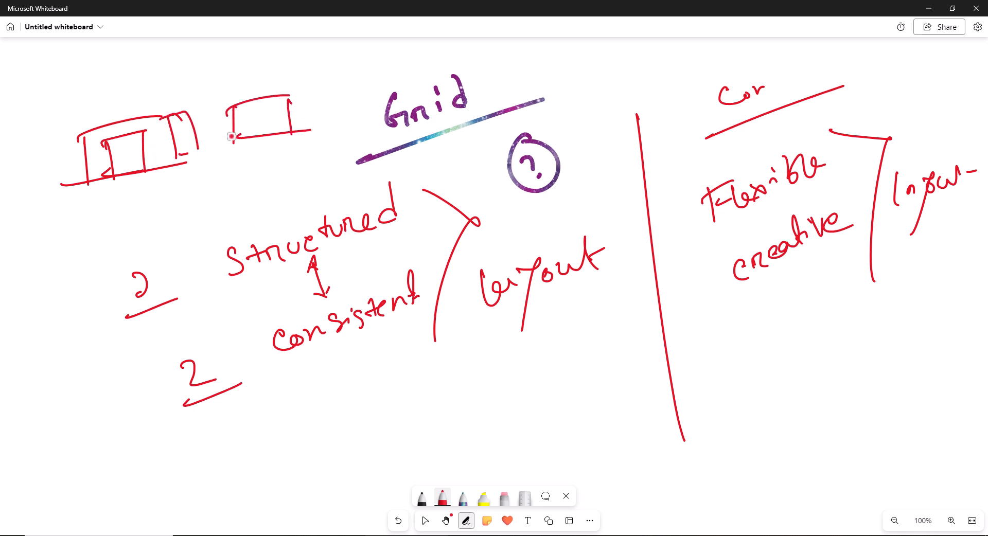
# Draw a curved arrow to a circled "Flex" above "Structured", and add a double check mark beside the "Con" heading's underline.
pyautogui.moveTo(166, 235)
pyautogui.mouseDown()
pyautogui.moveTo(172, 243)
pyautogui.moveTo(222, 198)
pyautogui.moveTo(207, 218)
pyautogui.mouseUp()
pyautogui.moveTo(257, 179)
pyautogui.mouseDown()
pyautogui.moveTo(261, 209)
pyautogui.moveTo(272, 175)
pyautogui.moveTo(293, 205)
pyautogui.moveTo(315, 180)
pyautogui.mouseUp()
pyautogui.moveTo(308, 182); pyautogui.dragTo(301, 210)
pyautogui.moveTo(246, 197)
pyautogui.mouseDown()
pyautogui.moveTo(240, 188)
pyautogui.moveTo(247, 201)
pyautogui.mouseUp()
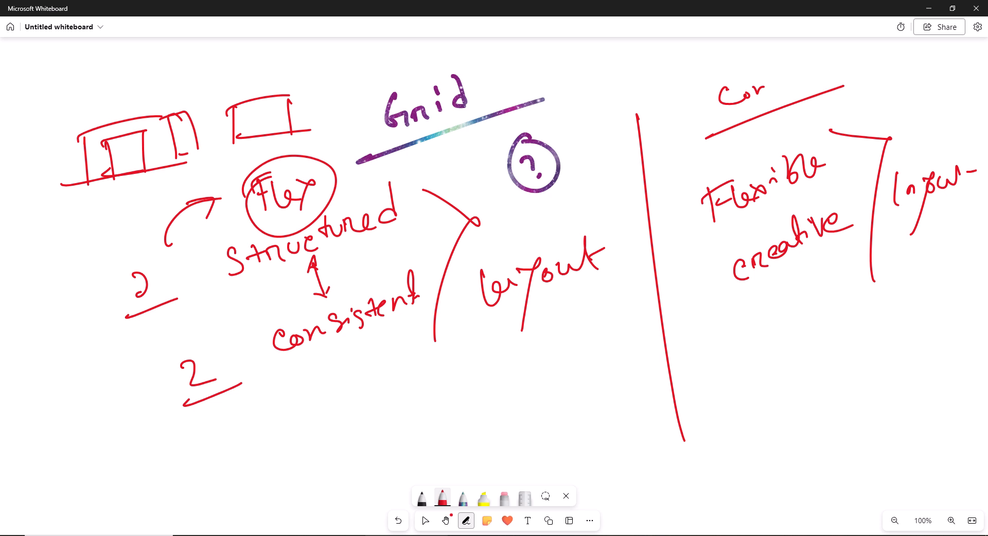
pyautogui.moveTo(693, 145)
pyautogui.mouseDown()
pyautogui.moveTo(660, 168)
pyautogui.moveTo(671, 177)
pyautogui.mouseUp()
# Draw a row of four equal-looking boxes below the Grid notes, extending across the divider.
pyautogui.moveTo(364, 359); pyautogui.dragTo(367, 426)
pyautogui.moveTo(356, 378); pyautogui.dragTo(431, 358)
pyautogui.moveTo(371, 417); pyautogui.dragTo(443, 412)
pyautogui.moveTo(430, 350); pyautogui.dragTo(441, 414)
pyautogui.moveTo(463, 353)
pyautogui.mouseDown()
pyautogui.moveTo(474, 401)
pyautogui.moveTo(525, 387)
pyautogui.mouseUp()
pyautogui.moveTo(468, 401); pyautogui.dragTo(525, 390)
pyautogui.moveTo(561, 331); pyautogui.dragTo(568, 378)
pyautogui.moveTo(558, 332)
pyautogui.mouseDown()
pyautogui.moveTo(609, 349)
pyautogui.moveTo(614, 380)
pyautogui.mouseUp()
pyautogui.moveTo(570, 385); pyautogui.dragTo(613, 380)
pyautogui.moveTo(638, 312); pyautogui.dragTo(640, 377)
pyautogui.moveTo(637, 315); pyautogui.dragTo(689, 368)
pyautogui.moveTo(629, 377); pyautogui.dragTo(699, 369)
# Label the first two boxes of the row "Co".
pyautogui.moveTo(392, 387)
pyautogui.mouseDown()
pyautogui.moveTo(394, 405)
pyautogui.moveTo(404, 395)
pyautogui.mouseUp()
pyautogui.moveTo(488, 368); pyautogui.dragTo(489, 381)
pyautogui.moveTo(492, 373); pyautogui.dragTo(502, 371)
pyautogui.click(510, 363)
# Sketch a large container outline below "Creative" with three small boxes stacked inside it.
pyautogui.moveTo(775, 308); pyautogui.dragTo(822, 474)
pyautogui.moveTo(789, 365); pyautogui.dragTo(987, 292)
pyautogui.moveTo(987, 392); pyautogui.dragTo(881, 441)
pyautogui.moveTo(930, 331); pyautogui.dragTo(951, 409)
pyautogui.moveTo(844, 354)
pyautogui.mouseDown()
pyautogui.moveTo(852, 383)
pyautogui.moveTo(876, 382)
pyautogui.mouseUp()
pyautogui.moveTo(854, 387)
pyautogui.mouseDown()
pyautogui.moveTo(874, 381)
pyautogui.moveTo(867, 418)
pyautogui.moveTo(889, 412)
pyautogui.mouseUp()
pyautogui.moveTo(865, 427)
pyautogui.mouseDown()
pyautogui.moveTo(889, 418)
pyautogui.moveTo(897, 437)
pyautogui.mouseUp()
pyautogui.moveTo(896, 436); pyautogui.dragTo(913, 433)
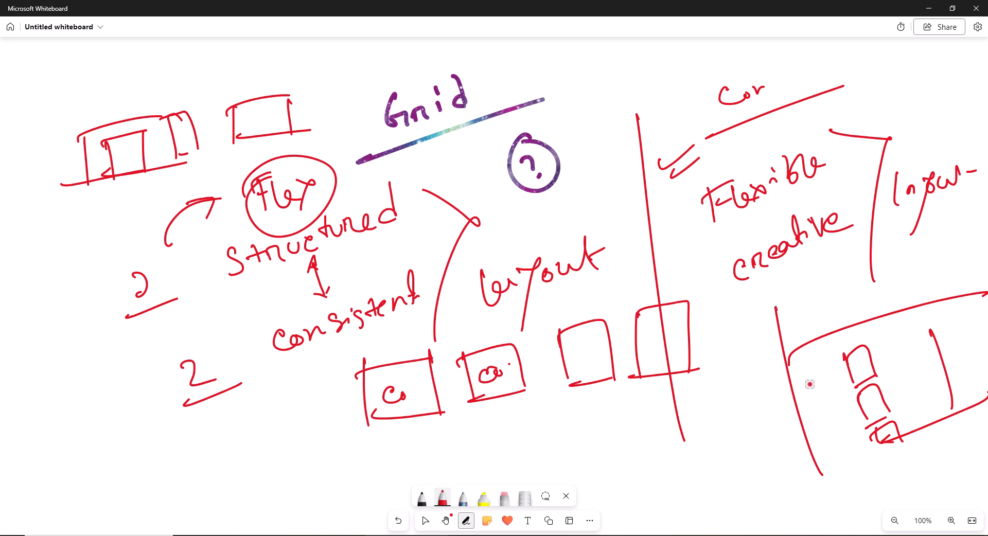
# Add another small box and a curved stroke inside the container sketch, and draw a curved arrow up towards "Creative".
pyautogui.moveTo(884, 343)
pyautogui.mouseDown()
pyautogui.moveTo(893, 370)
pyautogui.moveTo(825, 409)
pyautogui.moveTo(850, 423)
pyautogui.mouseUp()
pyautogui.moveTo(763, 394); pyautogui.dragTo(728, 280)
pyautogui.moveTo(703, 329); pyautogui.dragTo(741, 341)
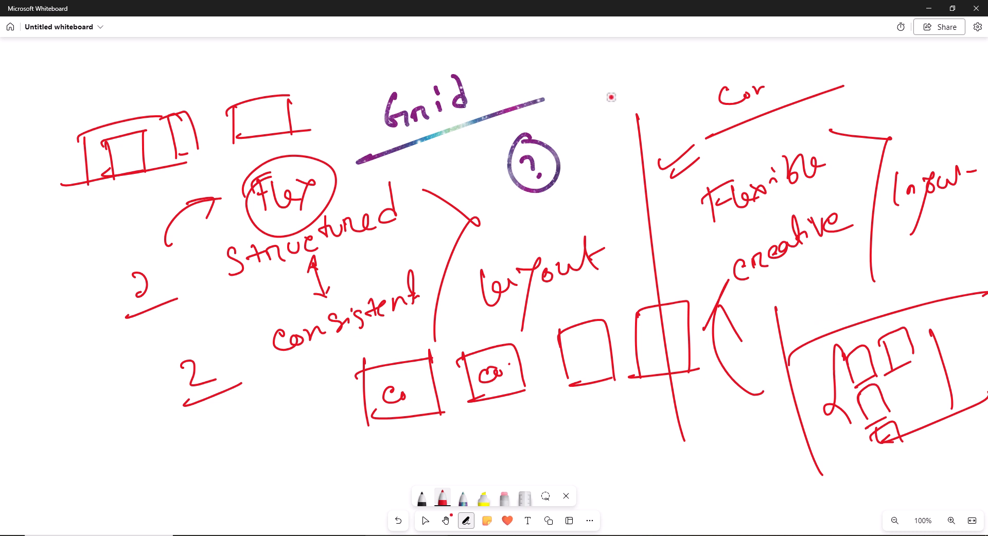
# Draw a large box between the Grid title and "Cor", with four small boxes inside in two rows of two.
pyautogui.moveTo(576, 87); pyautogui.dragTo(584, 153)
pyautogui.moveTo(571, 103); pyautogui.dragTo(660, 72)
pyautogui.moveTo(600, 137); pyautogui.dragTo(682, 125)
pyautogui.moveTo(660, 72); pyautogui.dragTo(663, 128)
pyautogui.moveTo(588, 95); pyautogui.dragTo(592, 126)
pyautogui.moveTo(589, 95)
pyautogui.mouseDown()
pyautogui.moveTo(615, 123)
pyautogui.moveTo(645, 78)
pyautogui.moveTo(648, 105)
pyautogui.mouseUp()
pyautogui.moveTo(600, 132)
pyautogui.mouseDown()
pyautogui.moveTo(606, 125)
pyautogui.moveTo(620, 150)
pyautogui.moveTo(653, 115)
pyautogui.mouseUp()
pyautogui.moveTo(615, 155); pyautogui.dragTo(658, 140)
# Sketch three small boxes in a rising diagonal row above the word "Layout".
pyautogui.moveTo(515, 251)
pyautogui.mouseDown()
pyautogui.moveTo(535, 207)
pyautogui.moveTo(542, 242)
pyautogui.mouseUp()
pyautogui.moveTo(512, 254); pyautogui.dragTo(553, 242)
pyautogui.moveTo(566, 223)
pyautogui.mouseDown()
pyautogui.moveTo(573, 183)
pyautogui.moveTo(599, 225)
pyautogui.mouseUp()
pyautogui.moveTo(571, 234); pyautogui.dragTo(577, 231)
pyautogui.moveTo(615, 202)
pyautogui.mouseDown()
pyautogui.moveTo(630, 168)
pyautogui.moveTo(617, 220)
pyautogui.mouseUp()
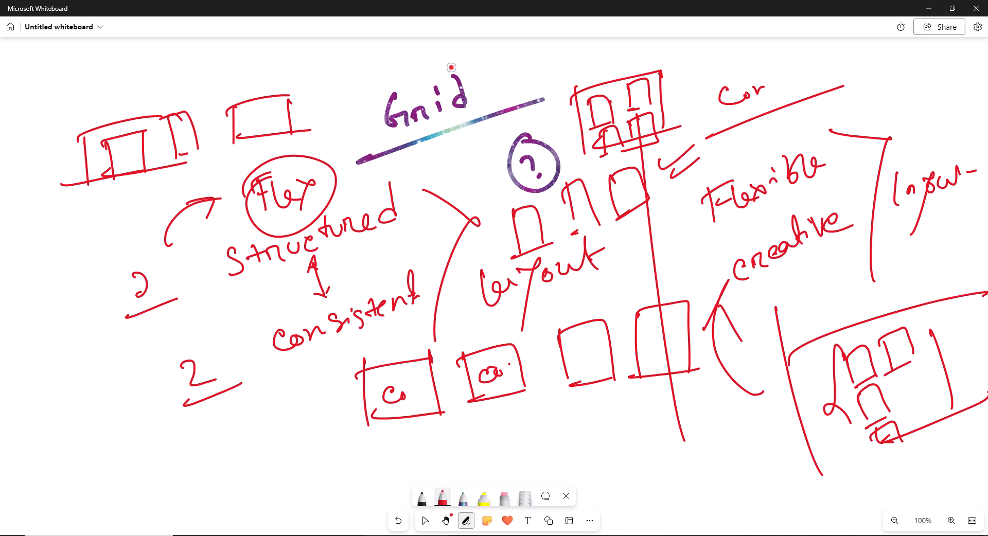
pyautogui.moveTo(454, 77); pyautogui.dragTo(465, 95)
# Switch to the Elementor editor and add a three-column flexbox container with a wide middle column below the hero section.
pyautogui.click(200, 535)
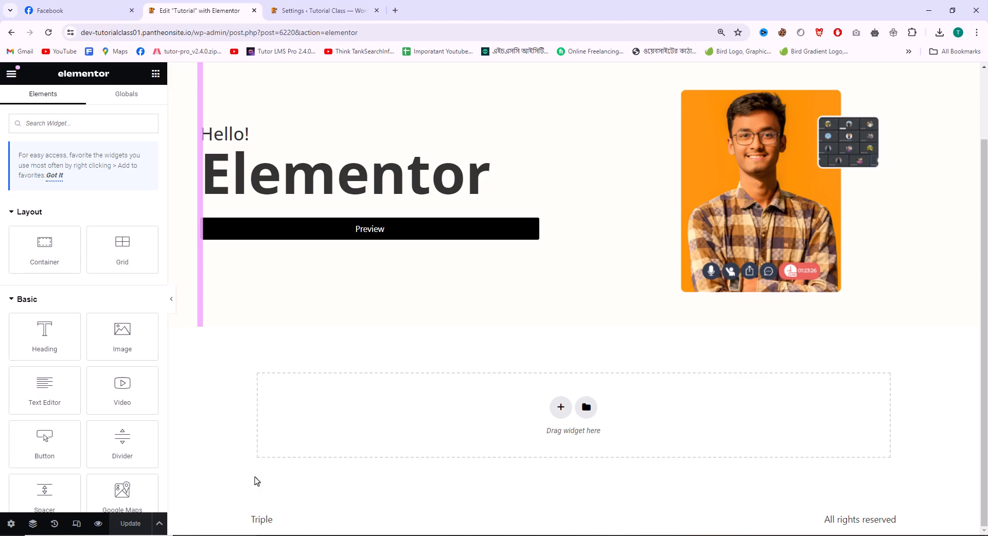
pyautogui.click(561, 407)
pyautogui.click(520, 435)
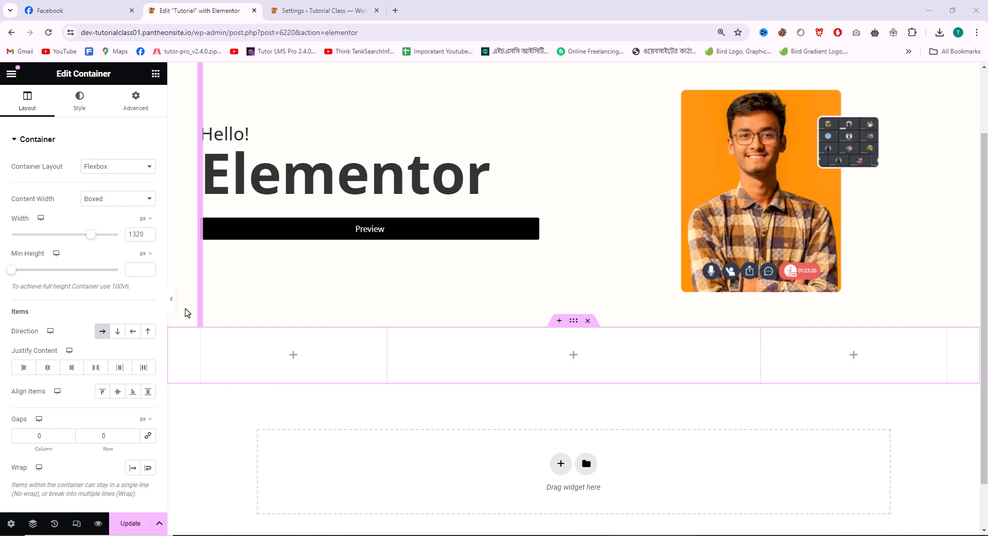
# Place an Image widget in the container's first column and choose the library photo of the man in a grey blazer.
pyautogui.click(156, 74)
pyautogui.moveTo(91, 344); pyautogui.dragTo(216, 385)
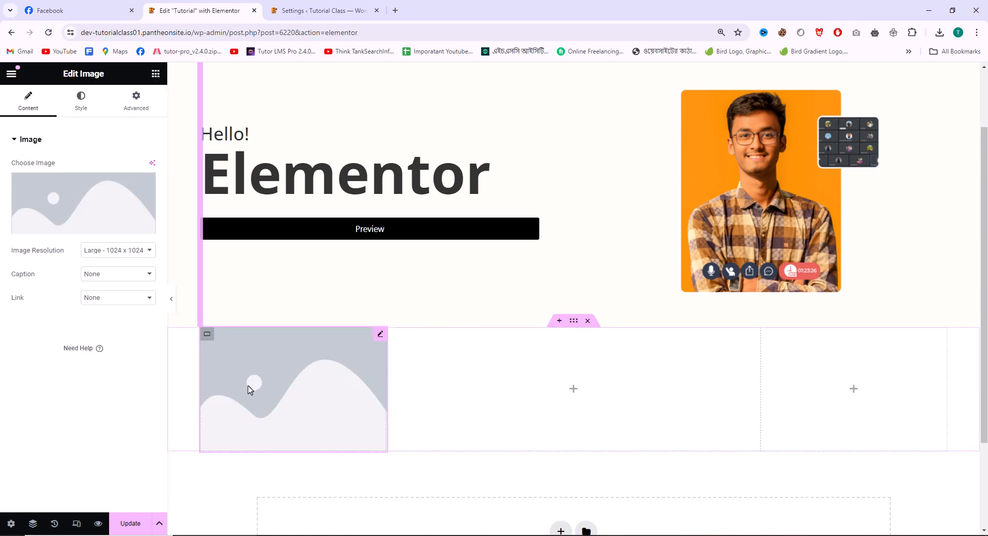
pyautogui.click(79, 218)
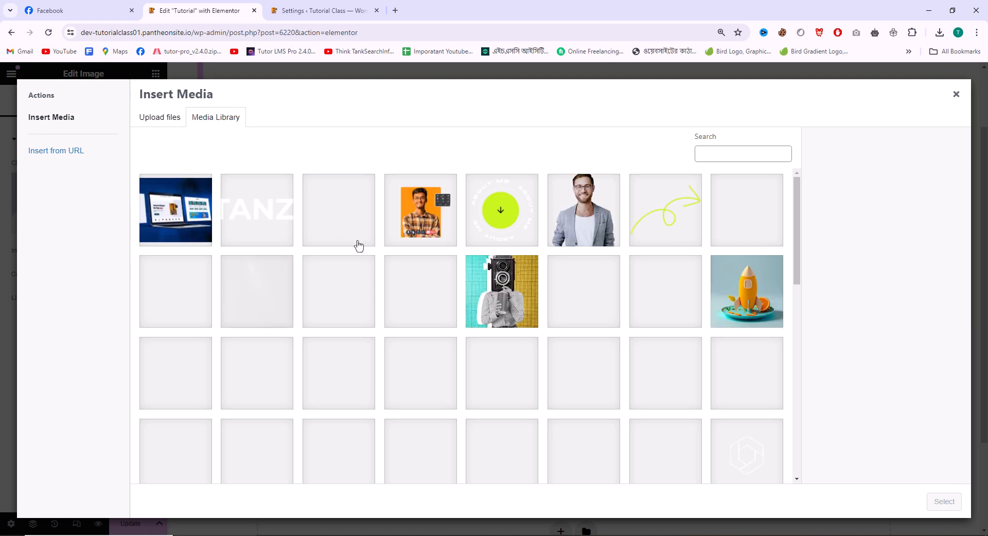
pyautogui.click(423, 242)
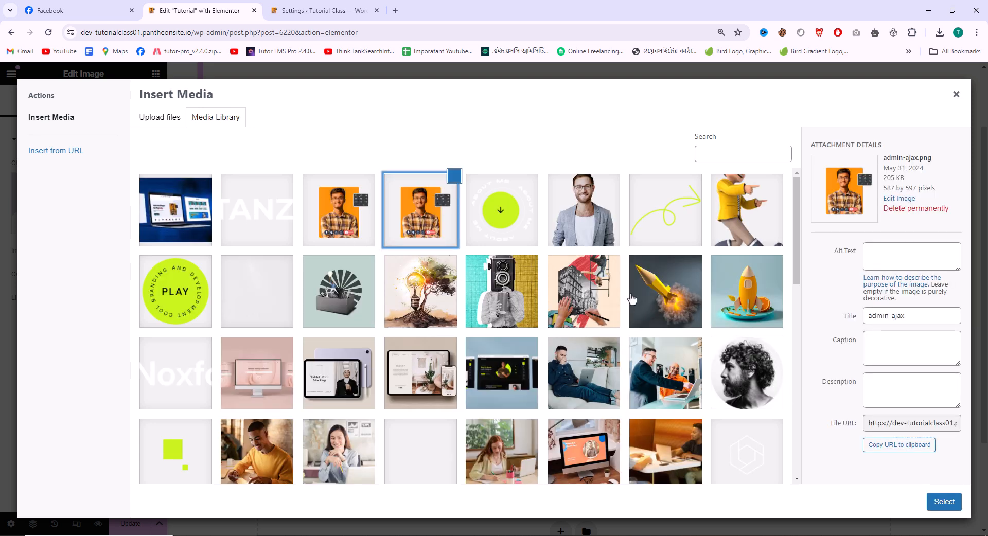
pyautogui.click(593, 242)
pyautogui.click(933, 505)
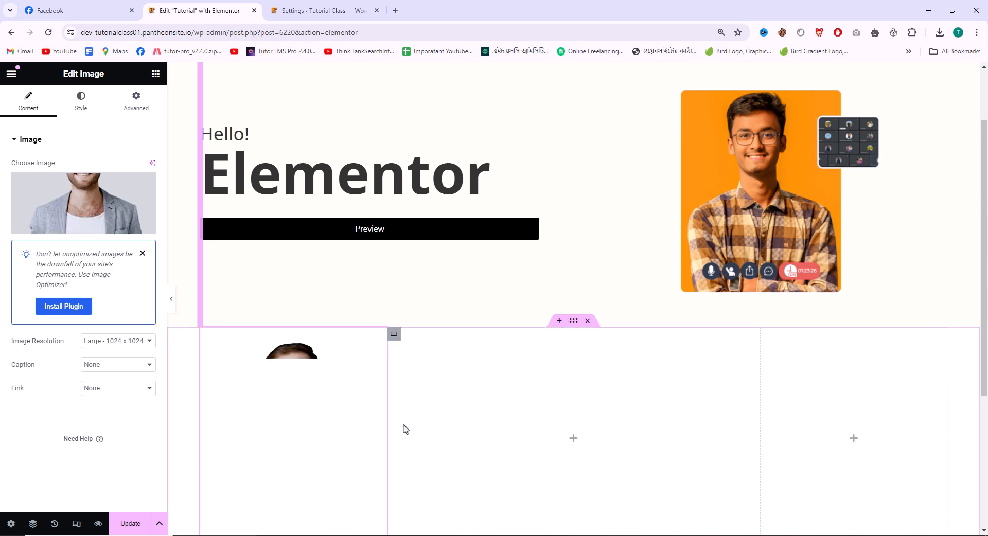
# Copy the blazer photo from the first column and paste it into the middle and last columns.
pyautogui.rightClick(304, 395)
pyautogui.click(326, 348)
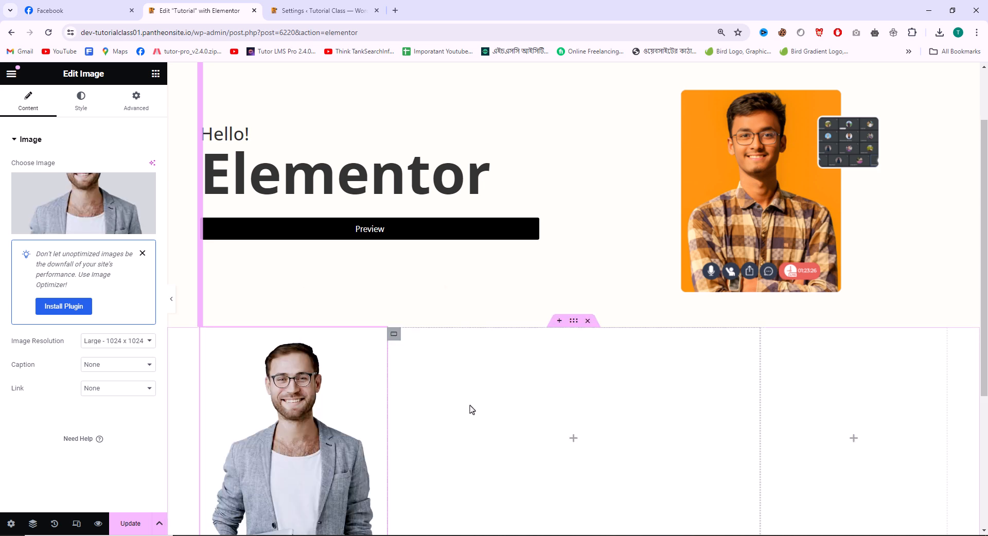
pyautogui.rightClick(469, 407)
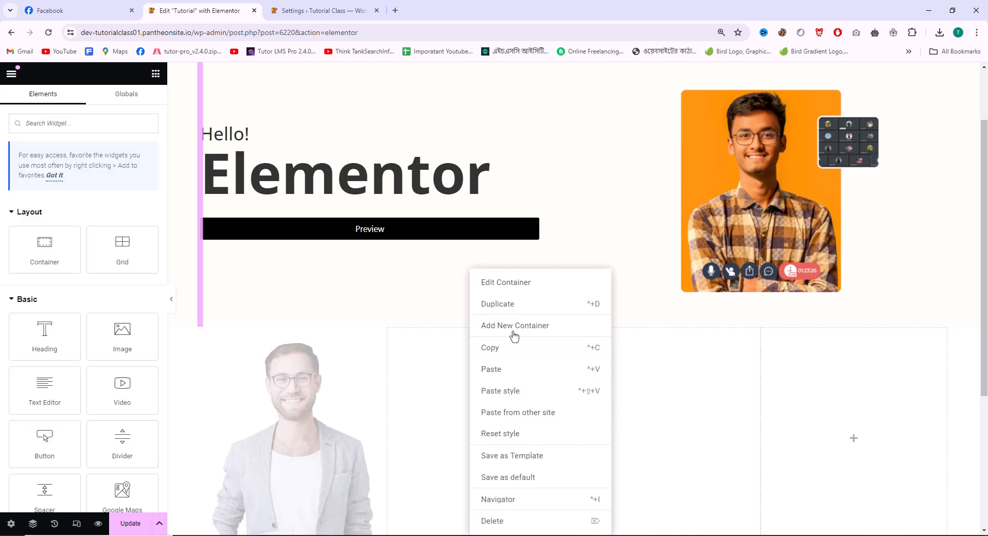
pyautogui.click(491, 369)
pyautogui.rightClick(844, 387)
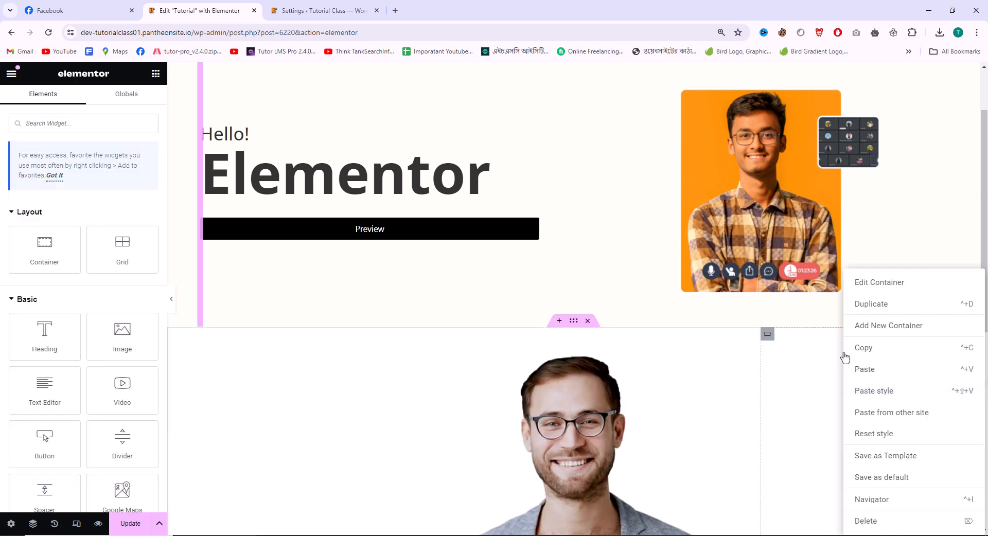
pyautogui.click(866, 372)
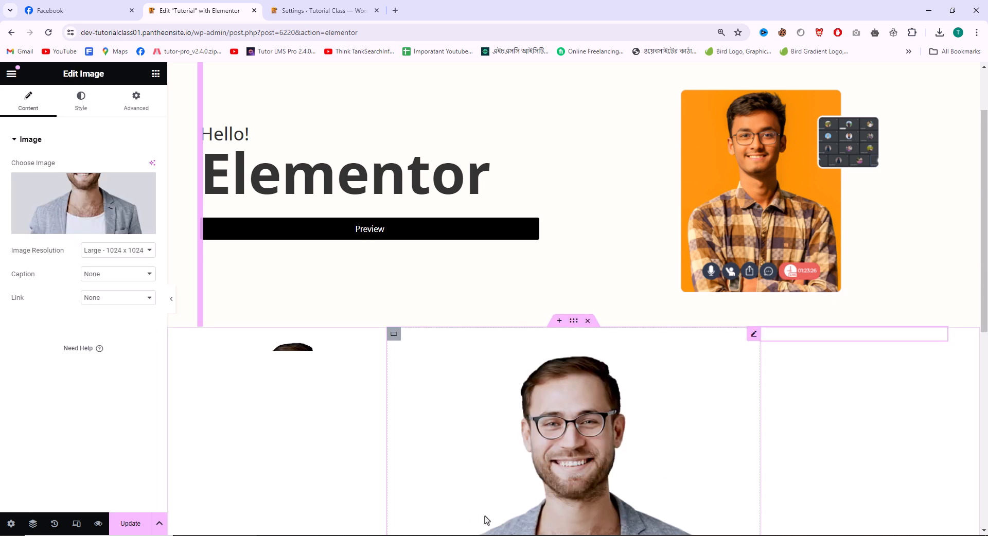
# Examine the three-image section on the page and in the laptop, tablet portrait and mobile previews.
pyautogui.scroll(-3, 512, 463)
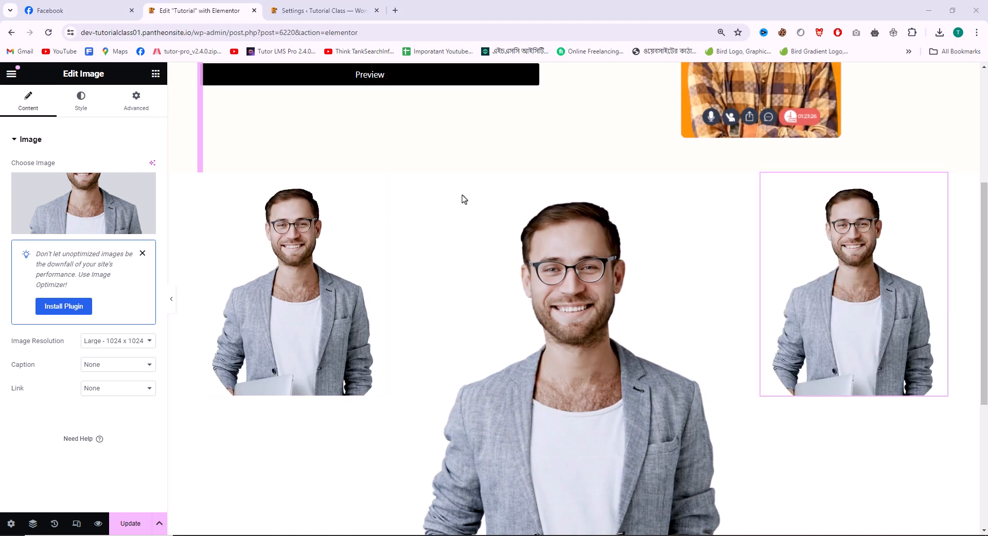
pyautogui.scroll(3, 528, 364)
pyautogui.scroll(-5, 648, 401)
pyautogui.scroll(5, 566, 396)
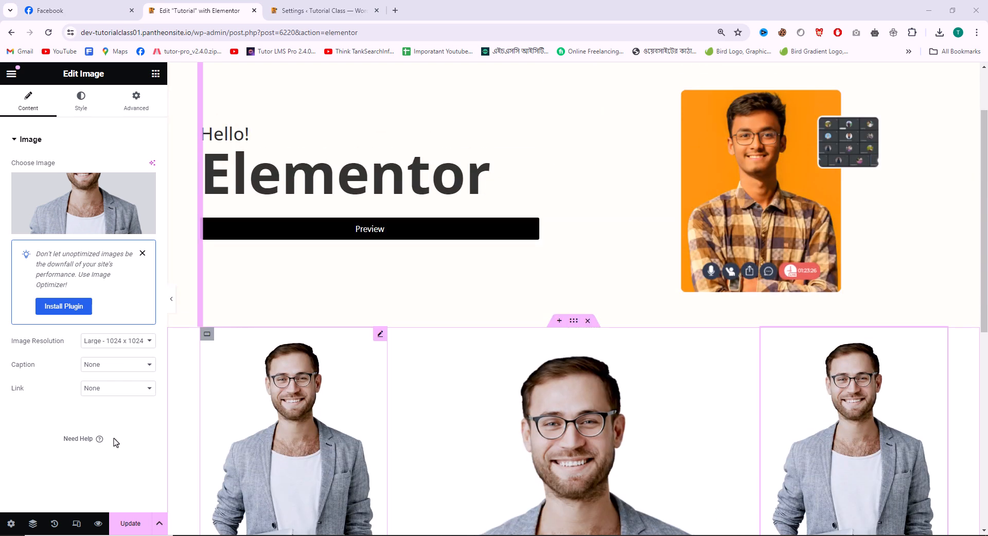
pyautogui.click(76, 523)
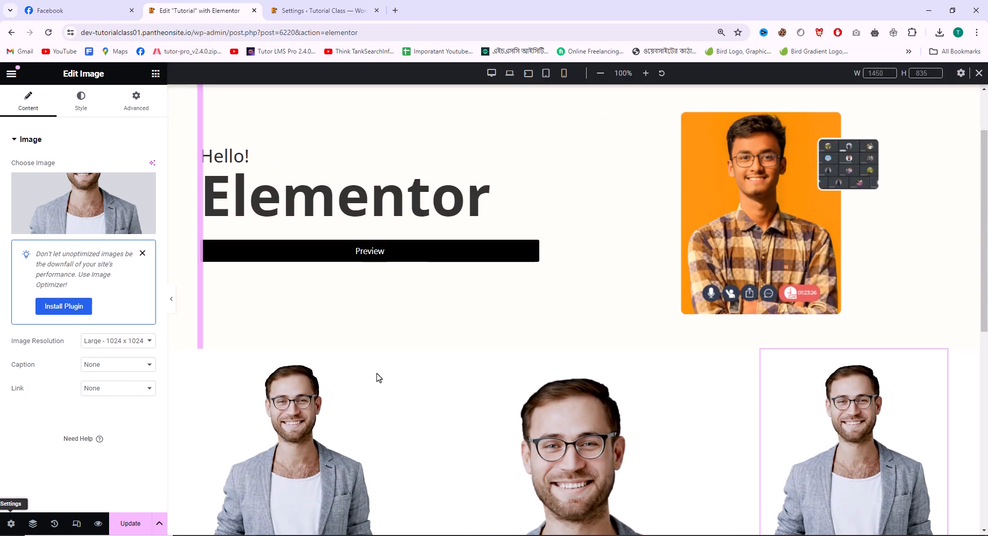
pyautogui.click(509, 75)
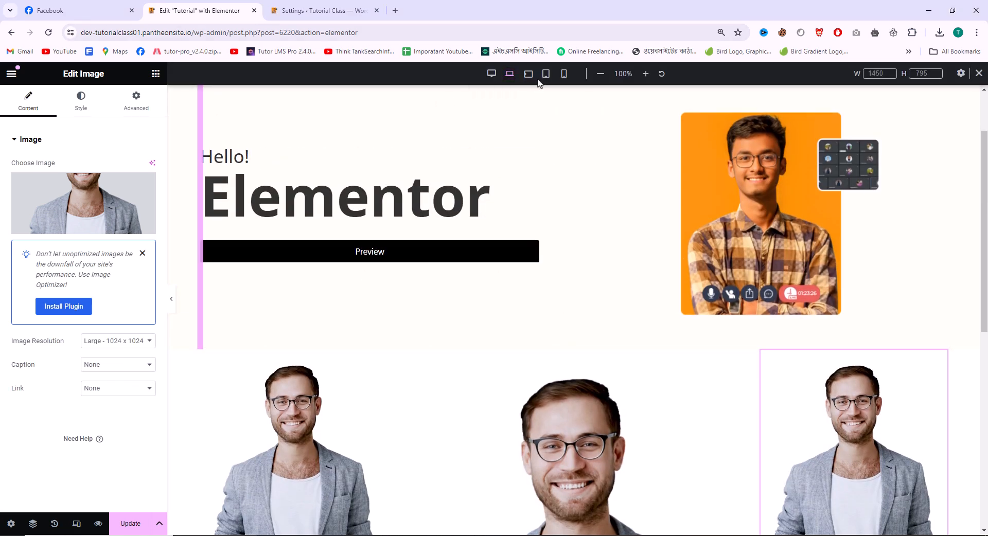
pyautogui.click(546, 74)
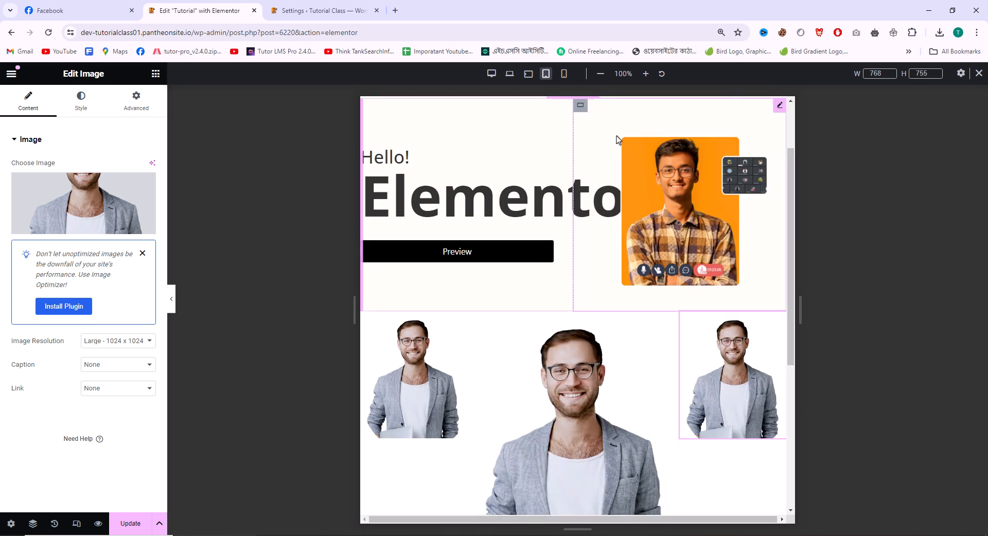
pyautogui.click(564, 77)
pyautogui.scroll(-5, 614, 458)
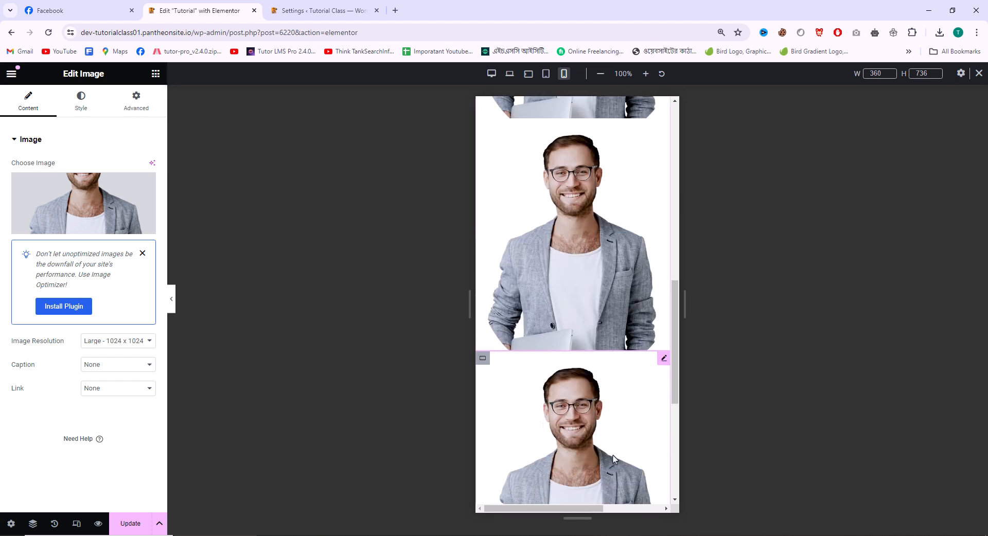
pyautogui.scroll(7, 560, 426)
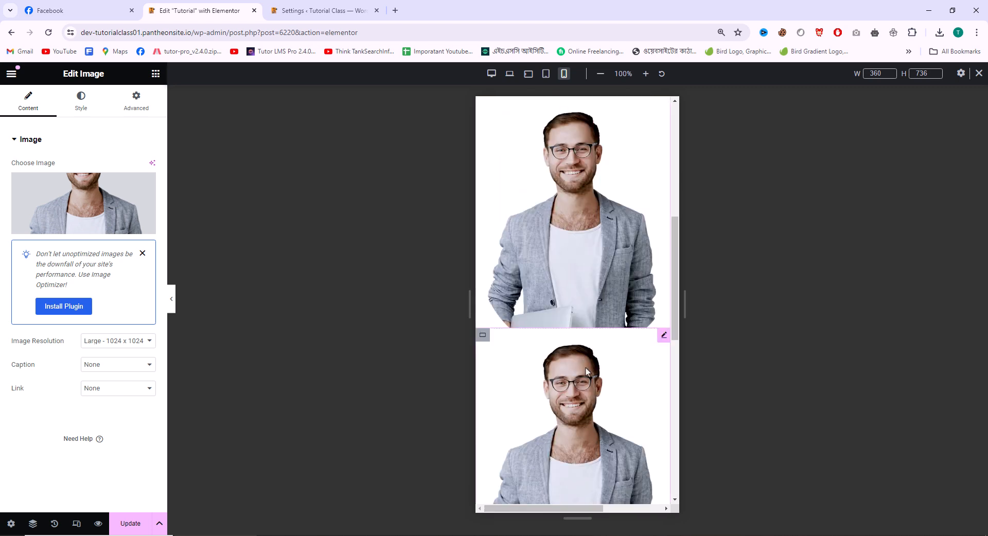
pyautogui.scroll(4, 575, 403)
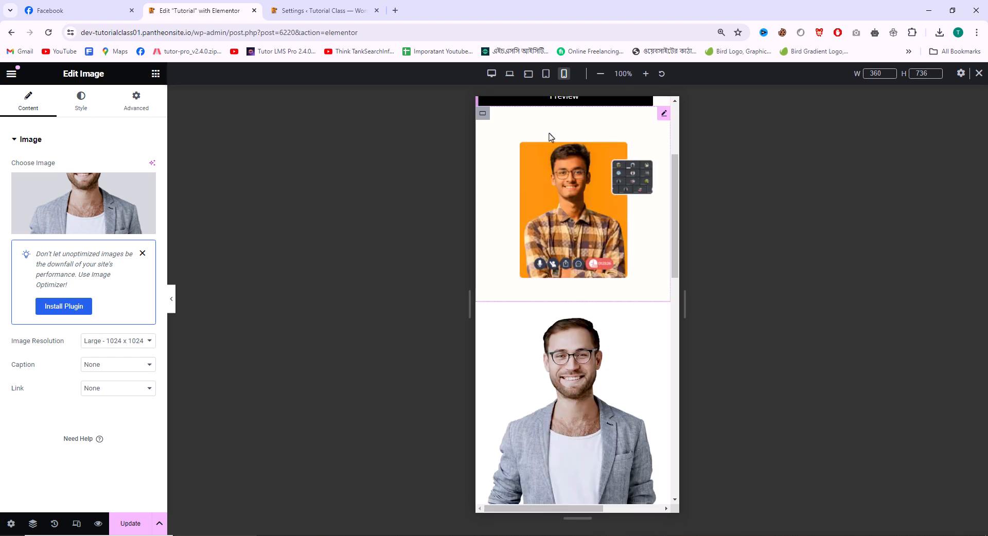
# Compare the section's laptop and mobile previews again, and return to the desktop view.
pyautogui.click(510, 75)
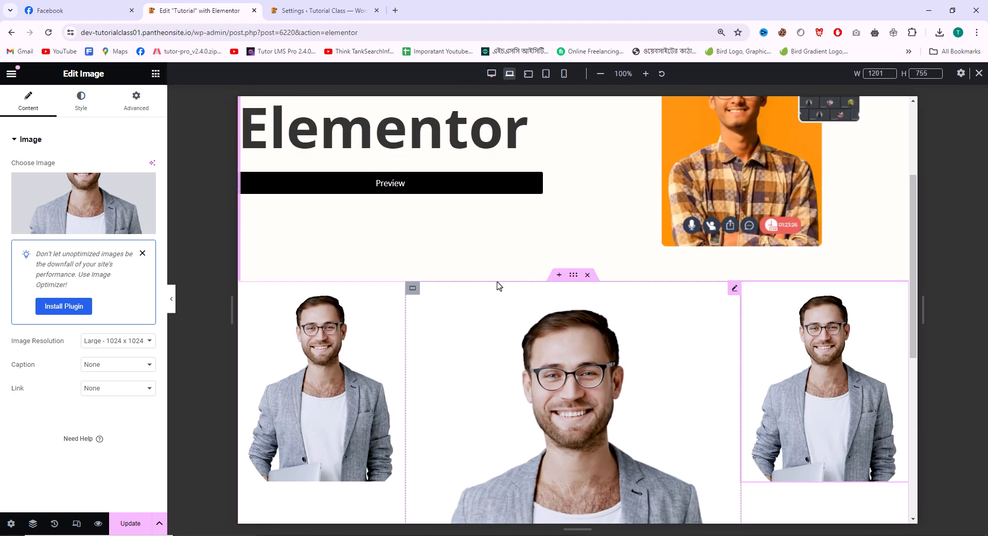
pyautogui.click(563, 74)
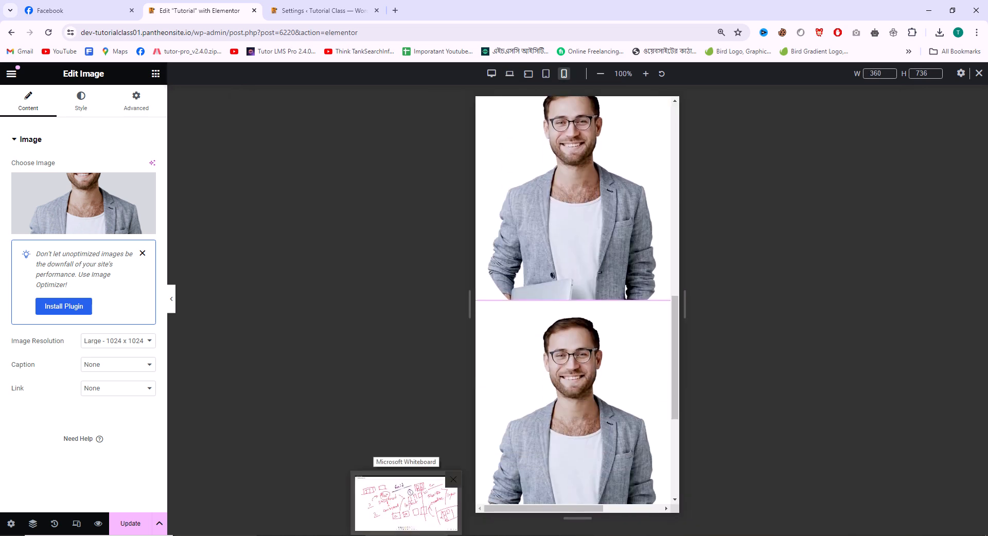
pyautogui.scroll(4, 567, 492)
pyautogui.scroll(3, 564, 487)
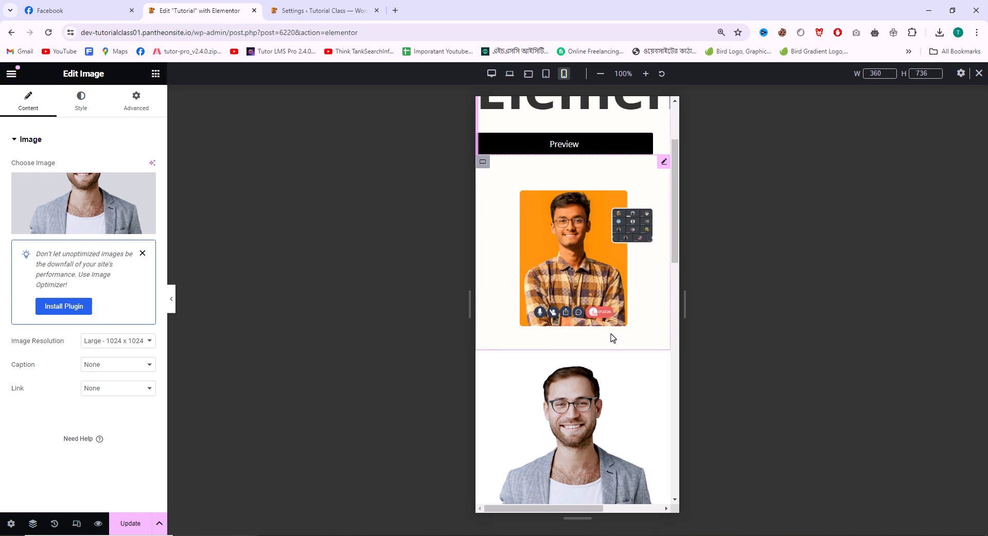
pyautogui.click(491, 73)
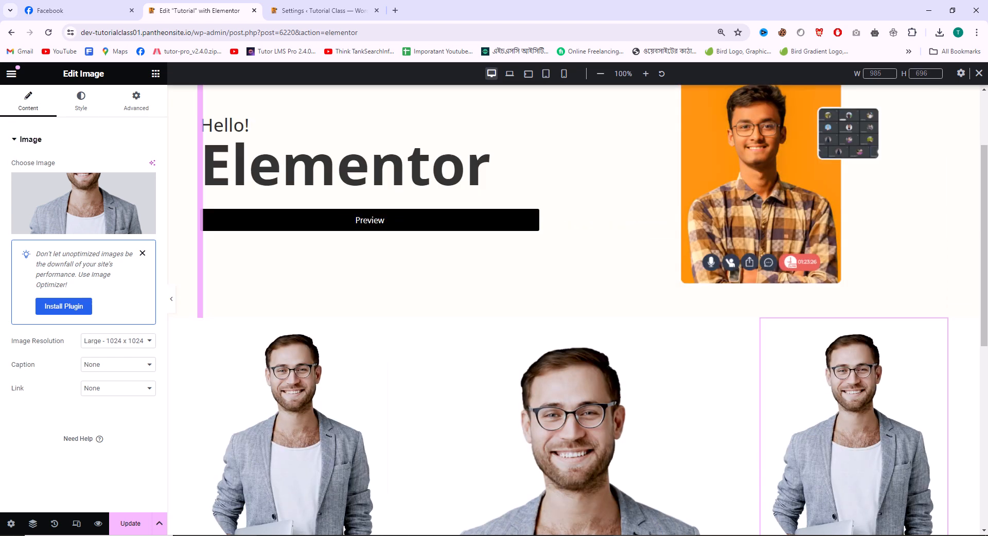
pyautogui.scroll(-2, 640, 410)
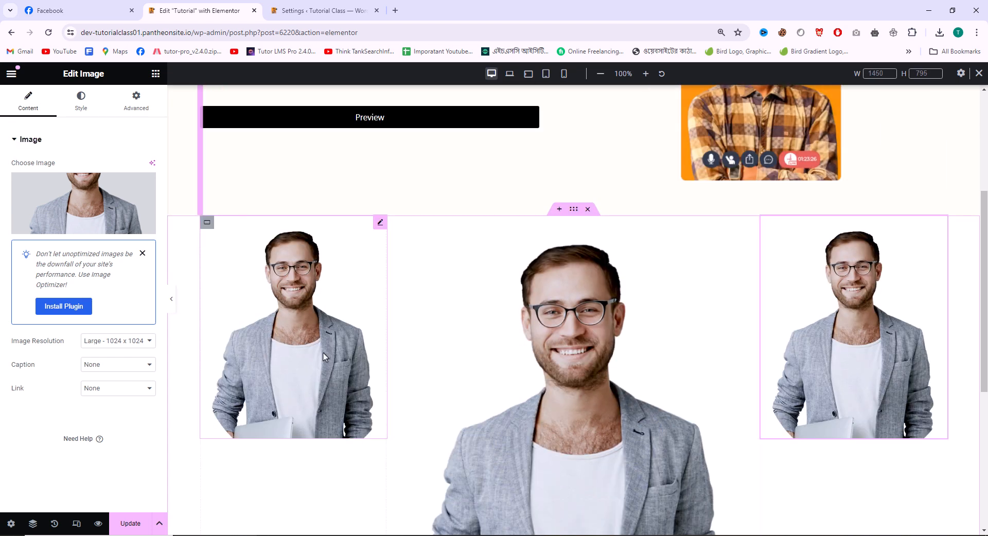
# Switch the three-image container's direction to vertical column and back to row, and delete the container.
pyautogui.click(573, 209)
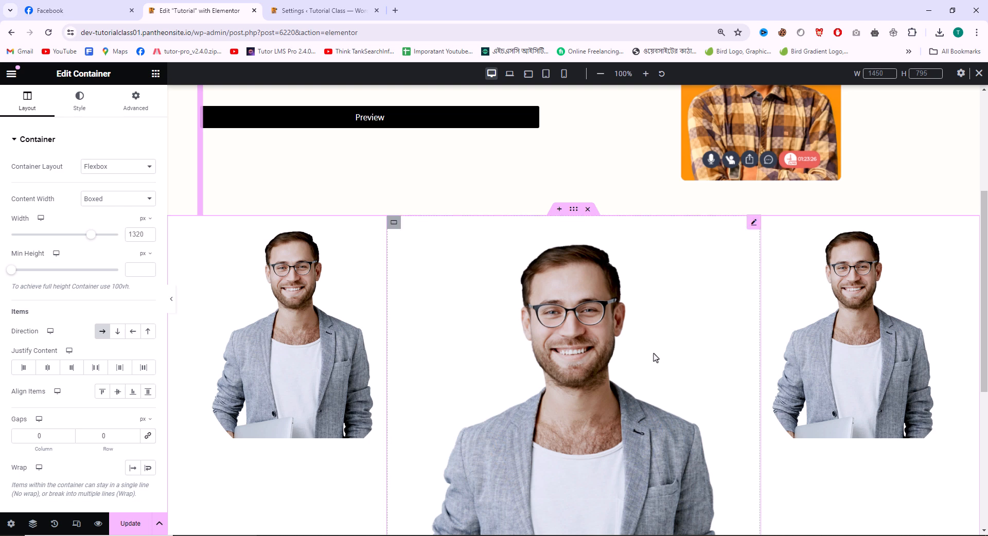
pyautogui.rightClick(624, 348)
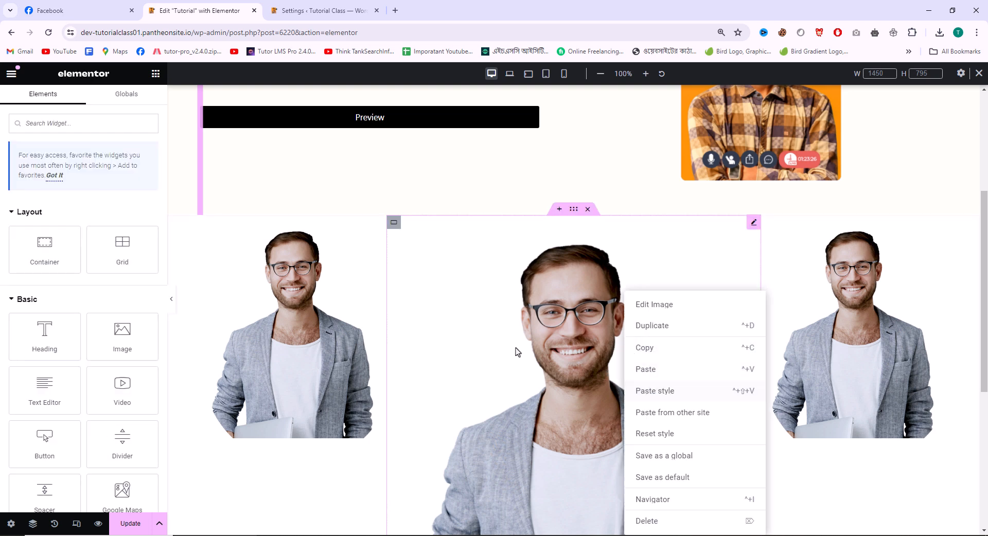
pyautogui.moveTo(39, 249)
pyautogui.mouseDown()
pyautogui.moveTo(331, 502)
pyautogui.moveTo(55, 247)
pyautogui.mouseUp()
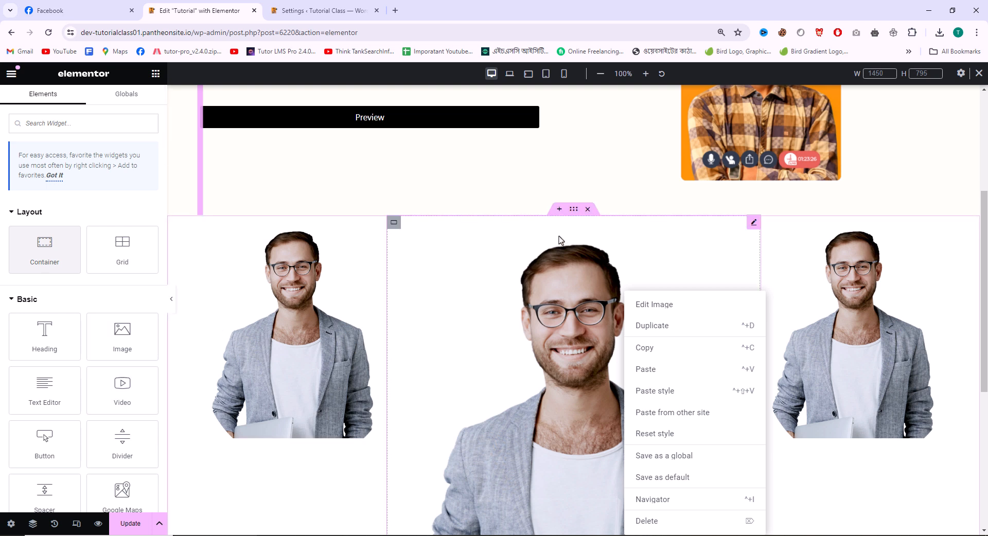
pyautogui.click(574, 215)
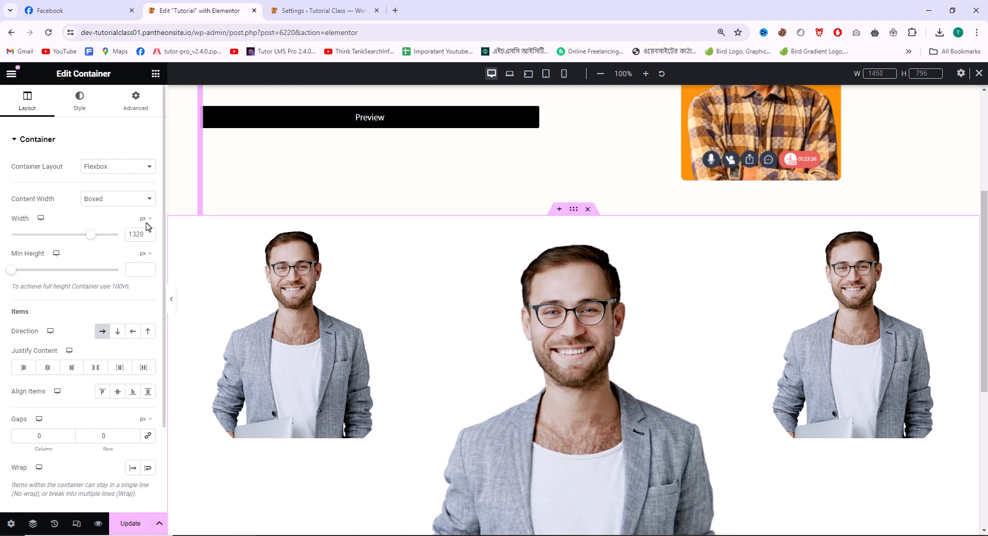
pyautogui.click(119, 335)
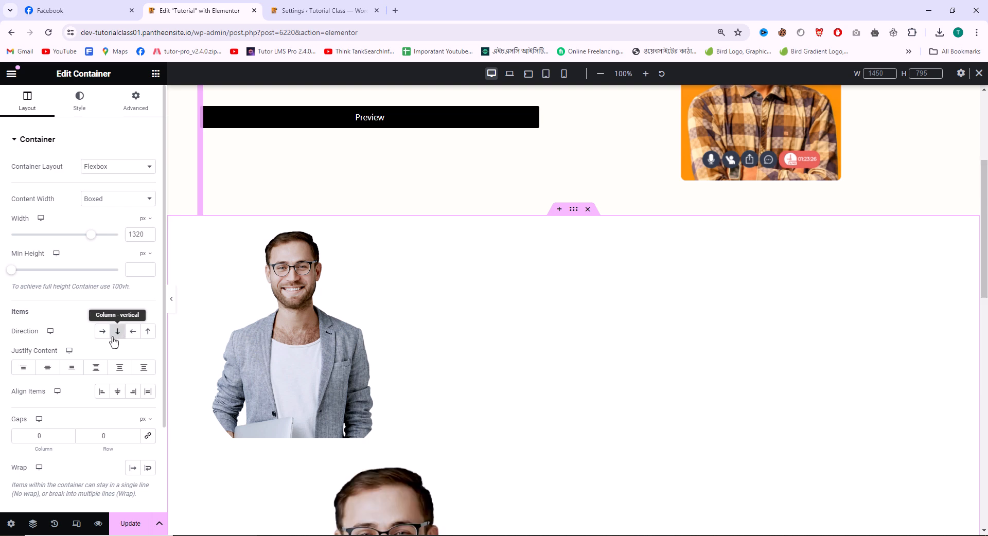
pyautogui.click(102, 334)
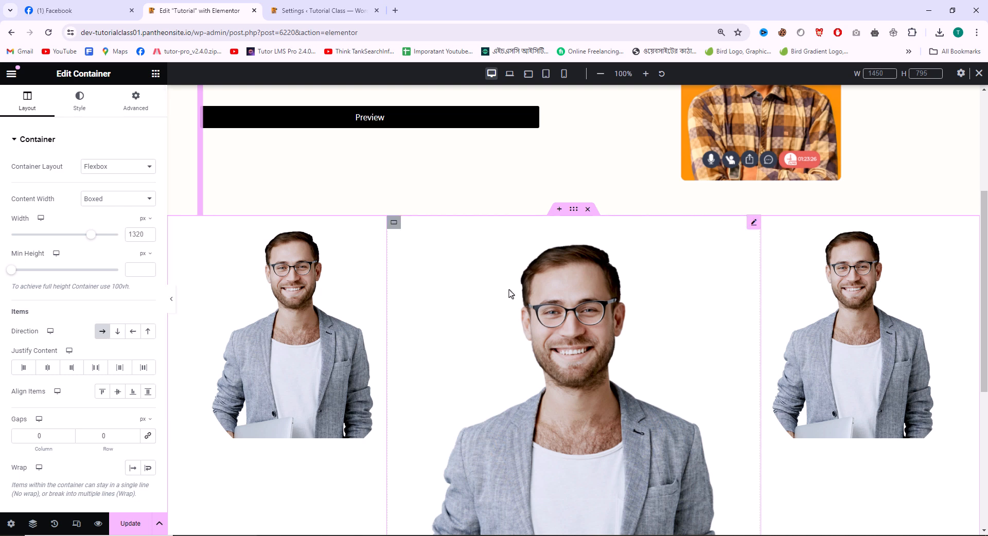
pyautogui.click(588, 209)
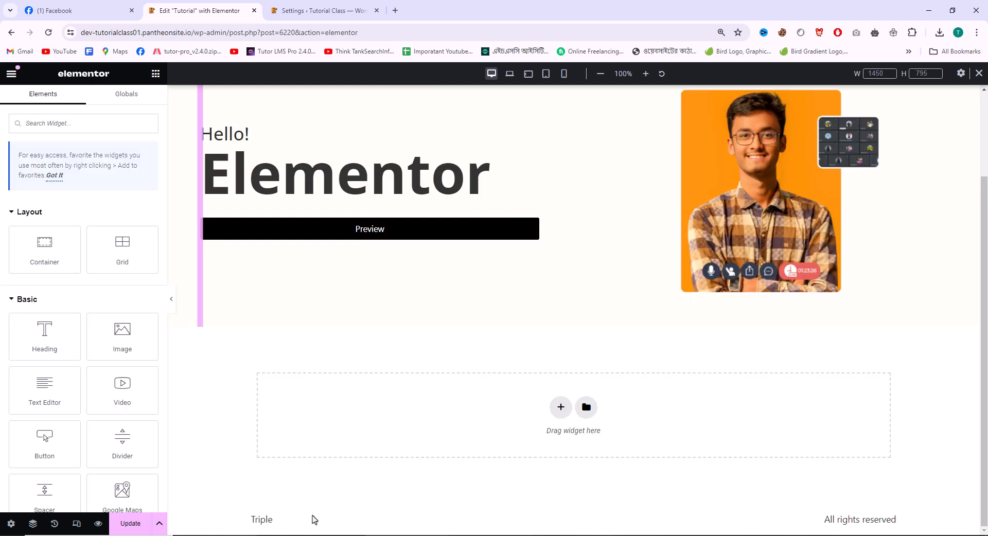
# Add a Grid container below the hero section and return to the widget list.
pyautogui.click(561, 409)
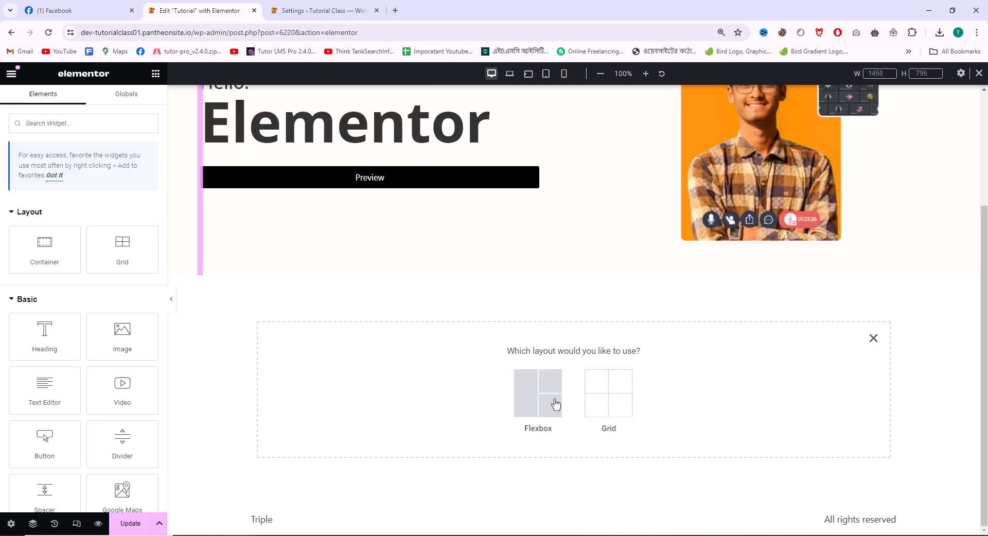
pyautogui.click(616, 430)
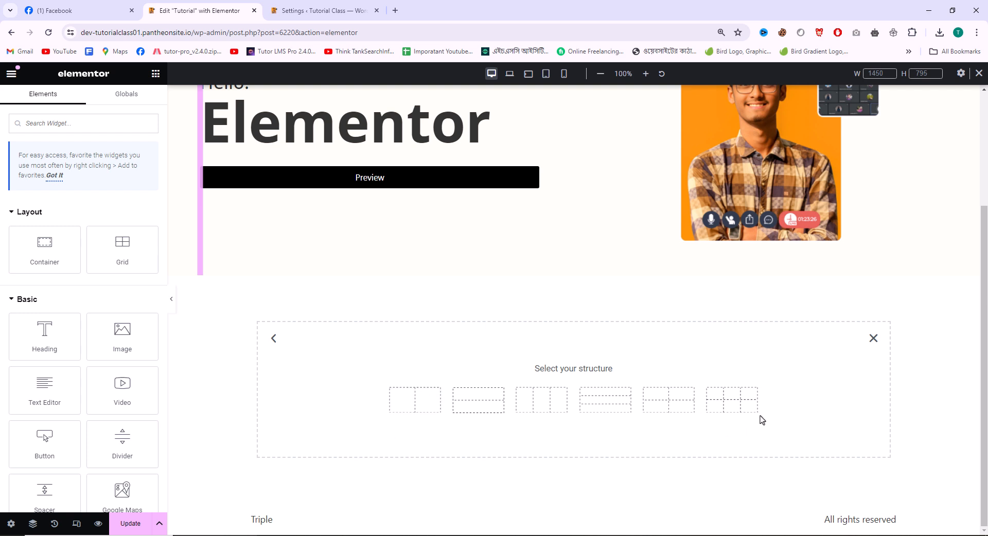
pyautogui.moveTo(122, 247); pyautogui.dragTo(413, 394)
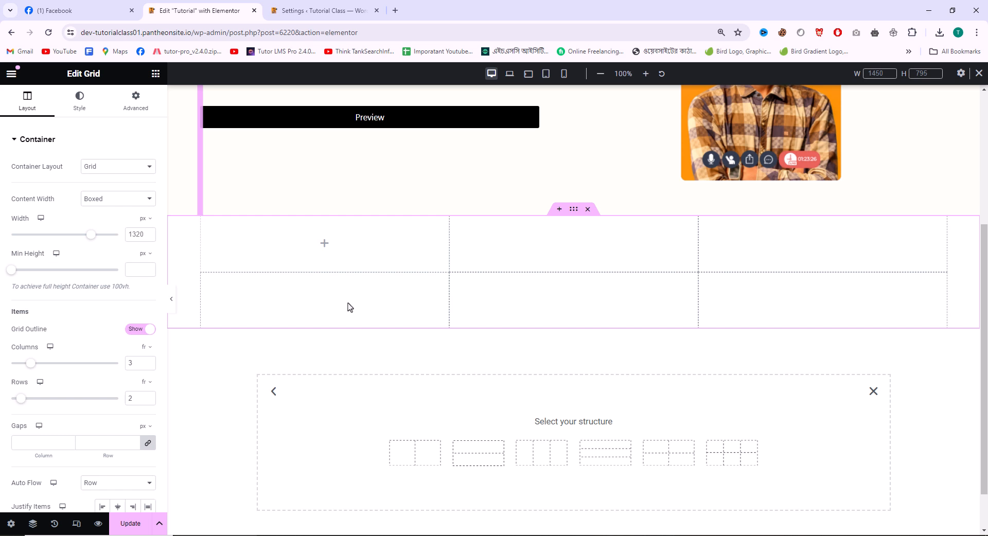
pyautogui.click(153, 75)
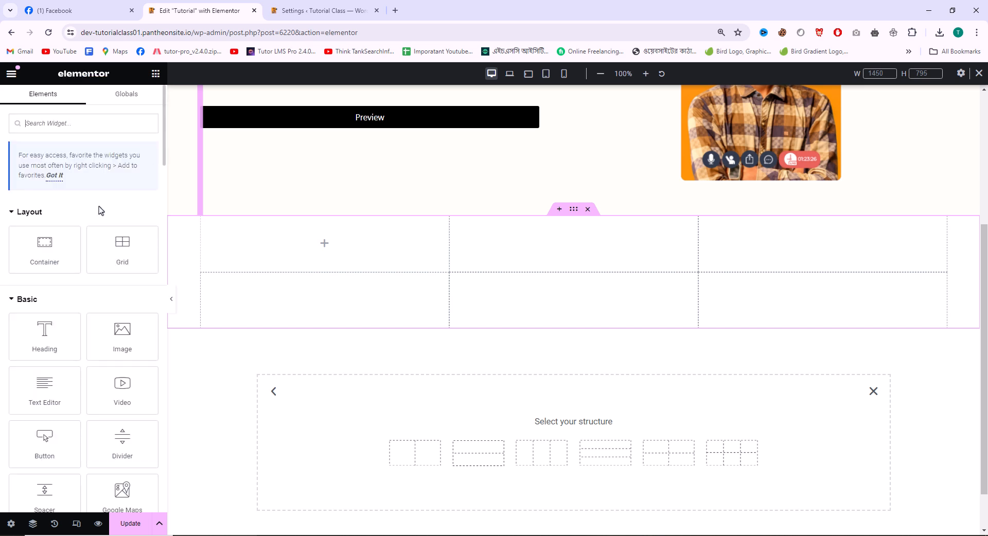
# Open the Grid container's layout settings and show the page structure in the Navigator.
pyautogui.moveTo(41, 240); pyautogui.dragTo(102, 256)
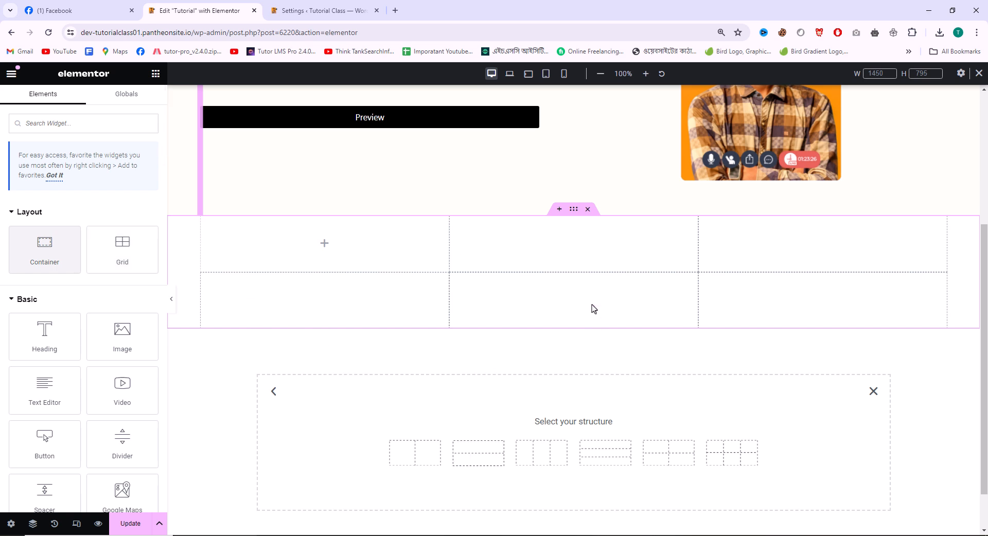
pyautogui.click(576, 214)
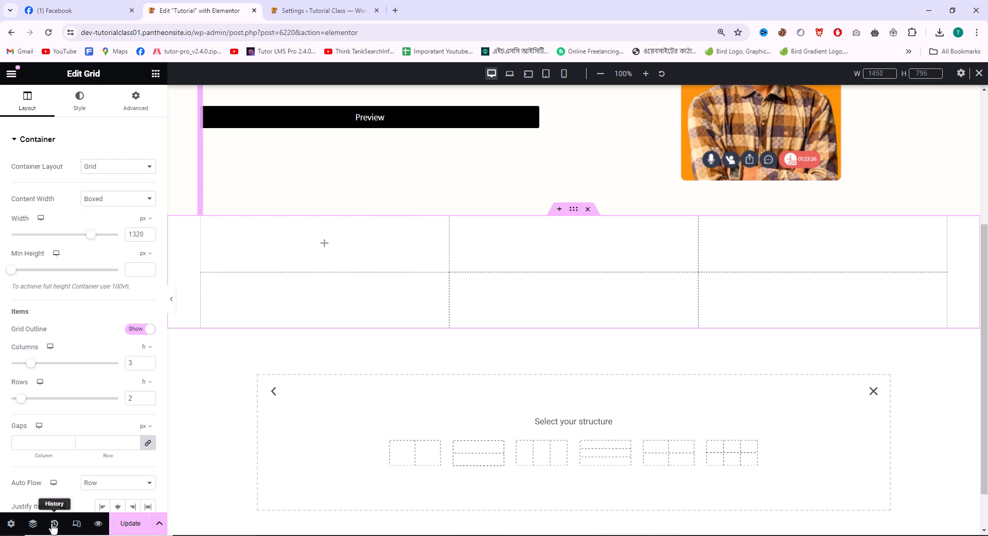
pyautogui.click(32, 523)
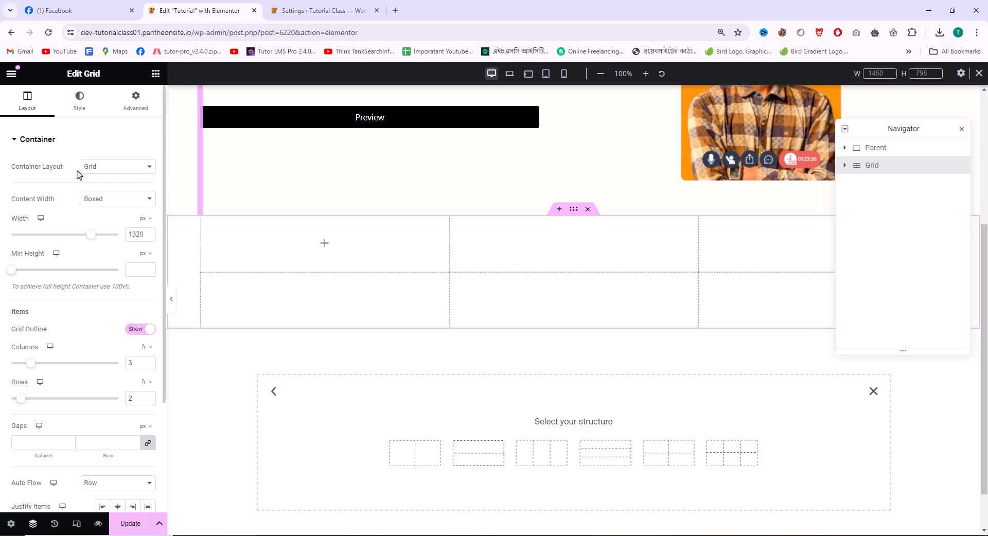
pyautogui.scroll(-1, 83, 324)
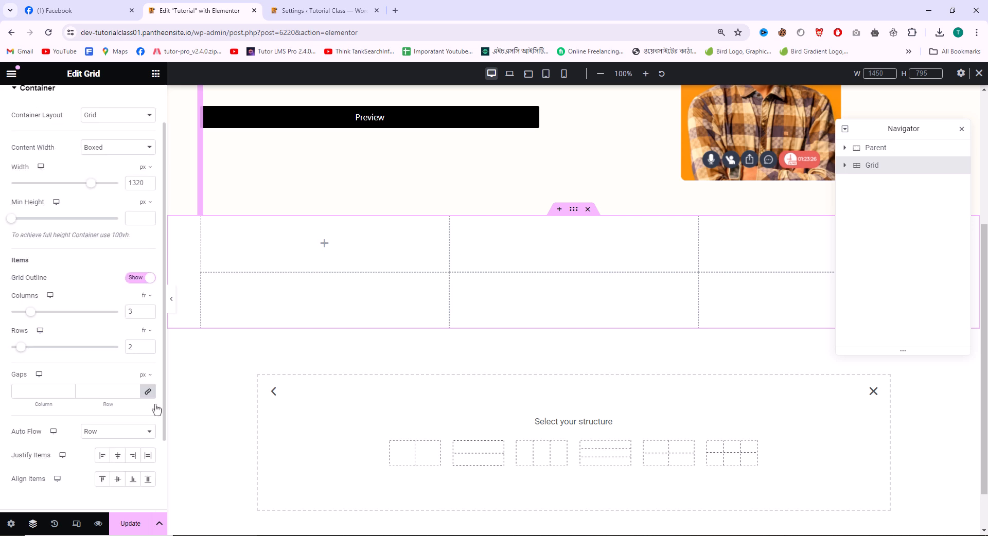
# Try the grid with 4 columns and with 7 columns.
pyautogui.moveTo(10, 261); pyautogui.dragTo(54, 278)
pyautogui.click(43, 264)
pyautogui.click(58, 280)
pyautogui.write('4')
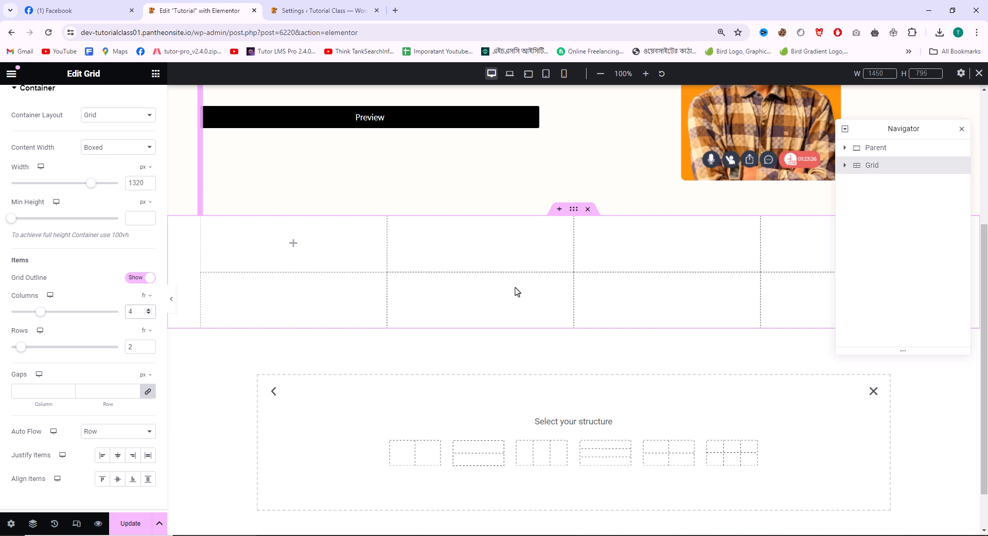
pyautogui.press('BackSpace')
pyautogui.write('7')
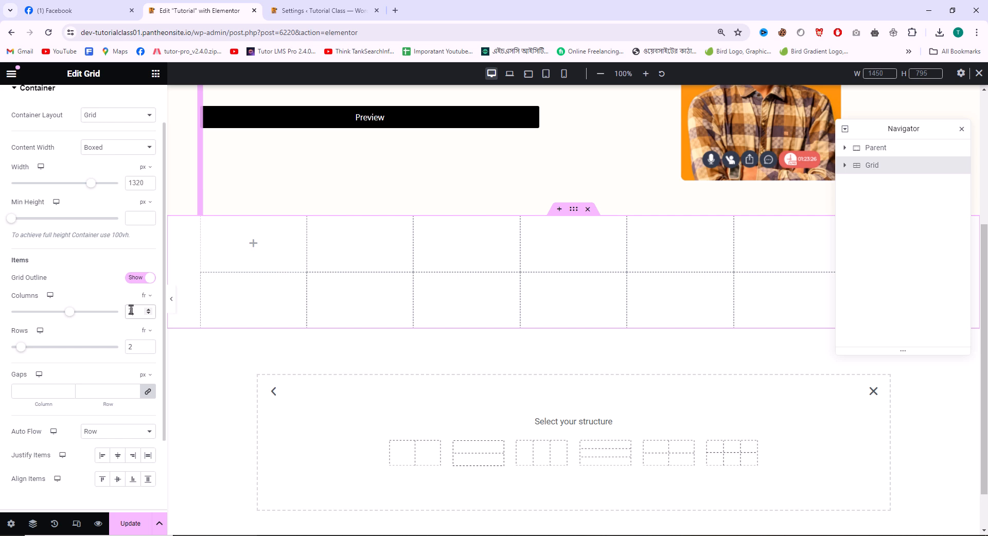
# Set the grid's row count to 6 and look over the whole grid on the page.
pyautogui.doubleClick(138, 346)
pyautogui.write('6')
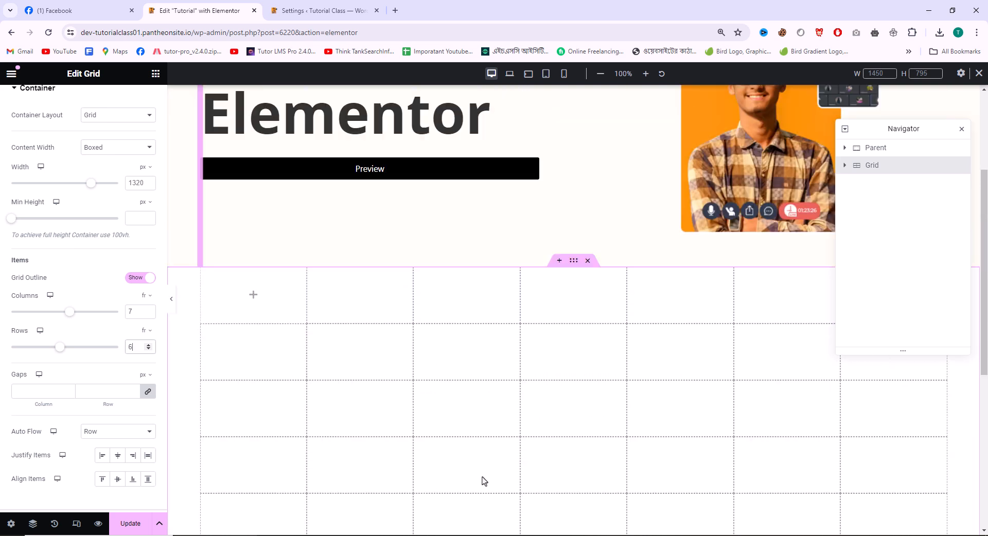
pyautogui.scroll(-4, 491, 469)
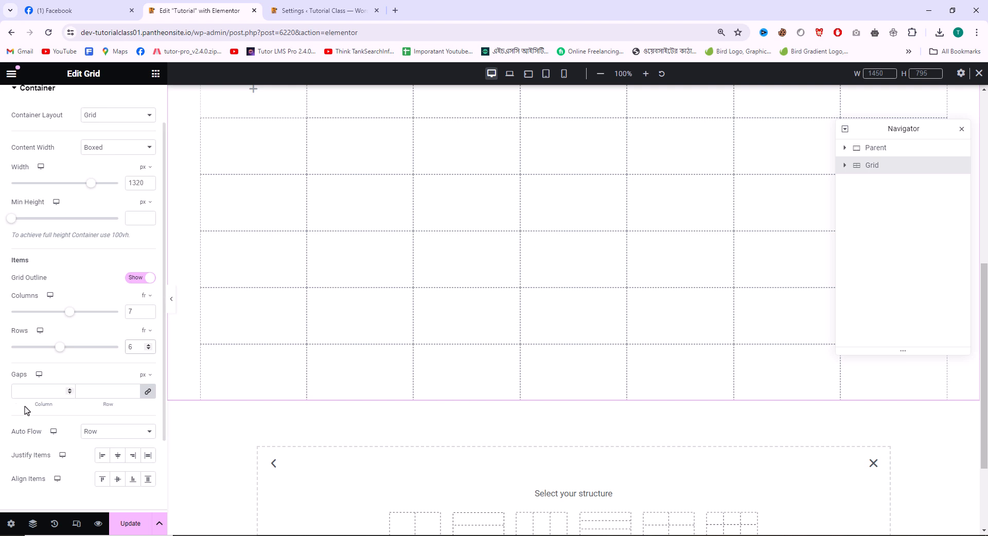
pyautogui.scroll(1, 424, 427)
pyautogui.scroll(2, 424, 427)
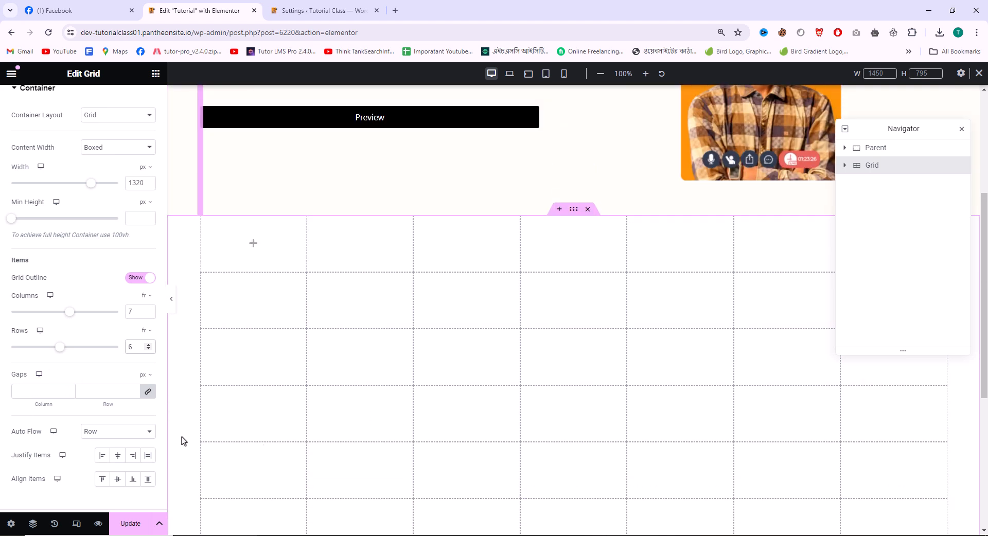
# Set the grid to 2 rows and 3 columns, with a width of 1570 px.
pyautogui.press('BackSpace')
pyautogui.write('2')
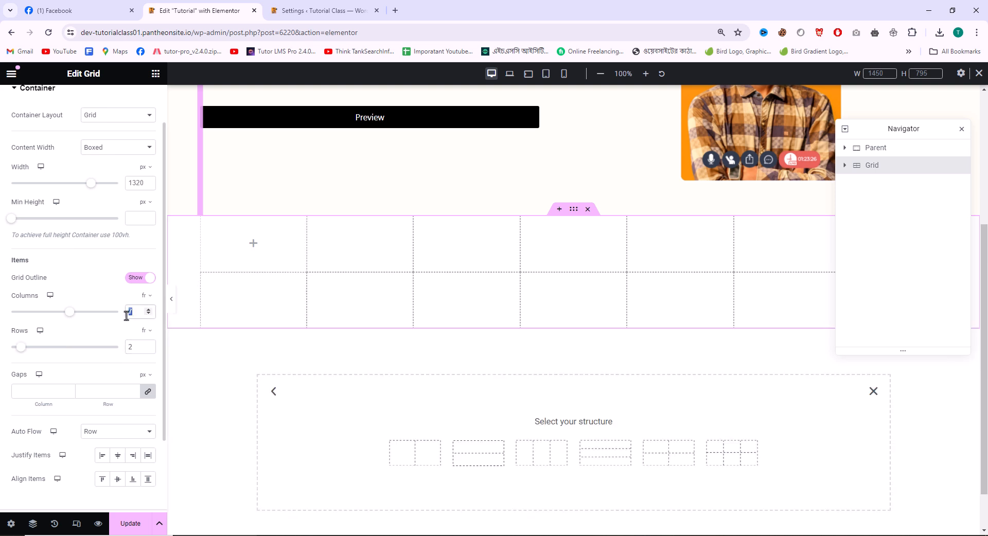
pyautogui.write('3')
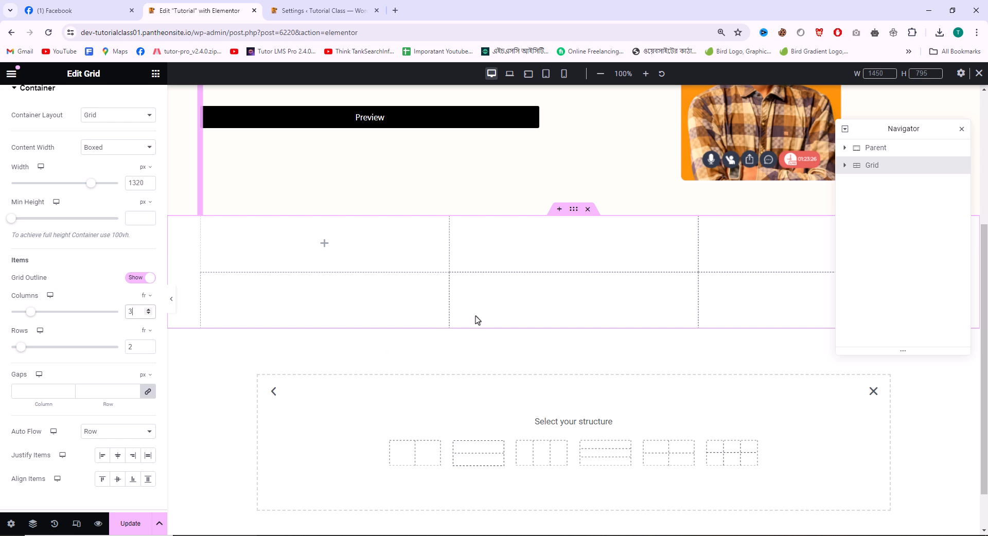
pyautogui.click(133, 345)
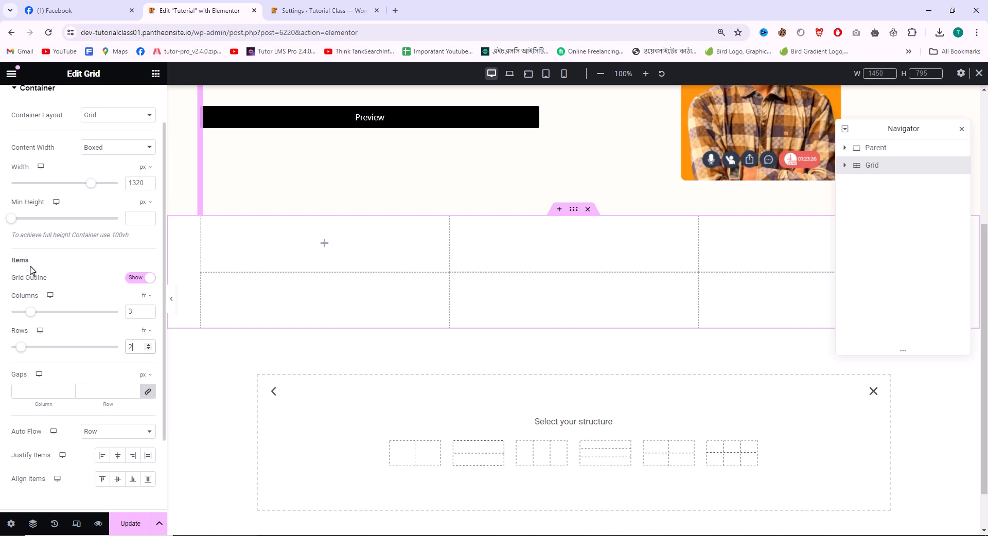
pyautogui.moveTo(91, 190); pyautogui.dragTo(114, 208)
# Add a three-column Flexbox container with a wide middle column below the grid, and set its first column's width to 100%.
pyautogui.click(873, 391)
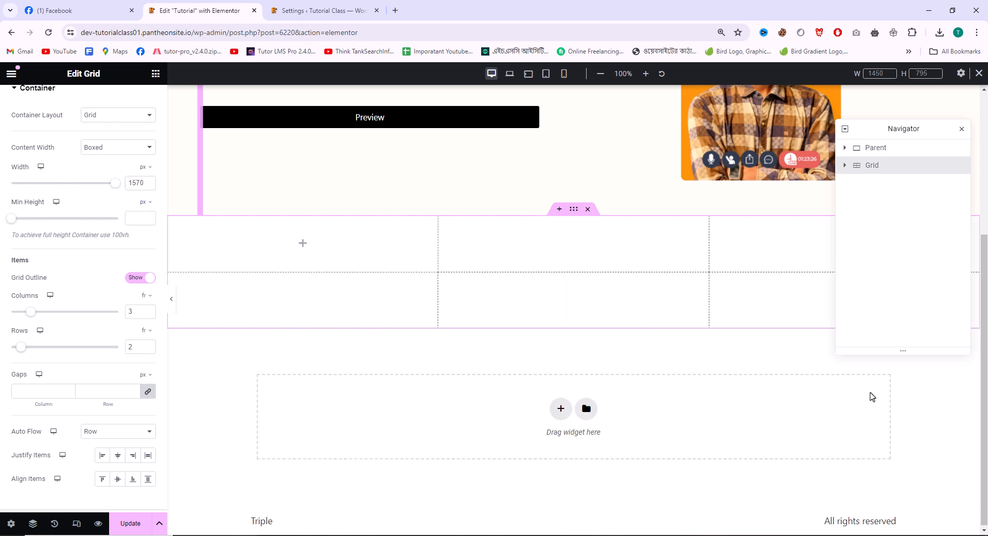
pyautogui.click(553, 414)
pyautogui.click(541, 446)
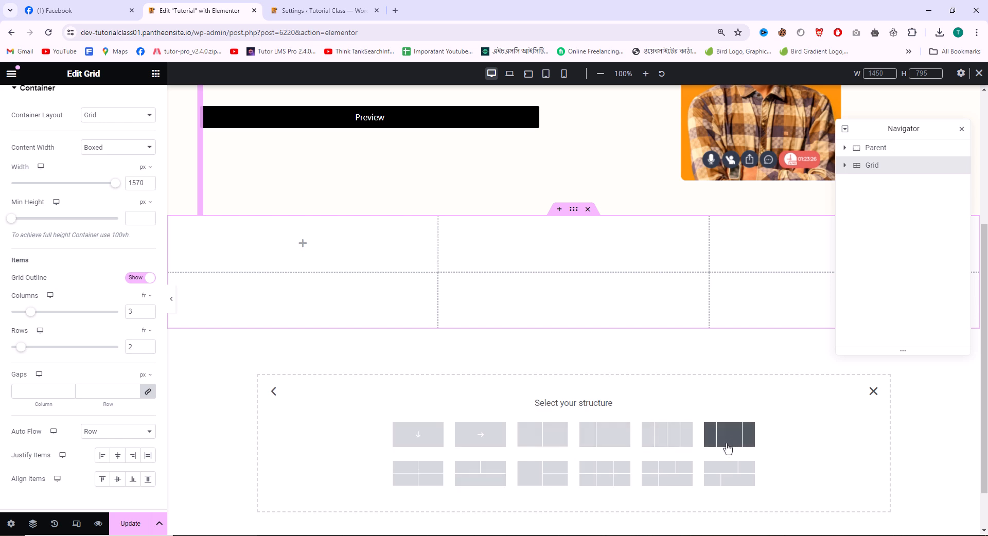
pyautogui.click(629, 472)
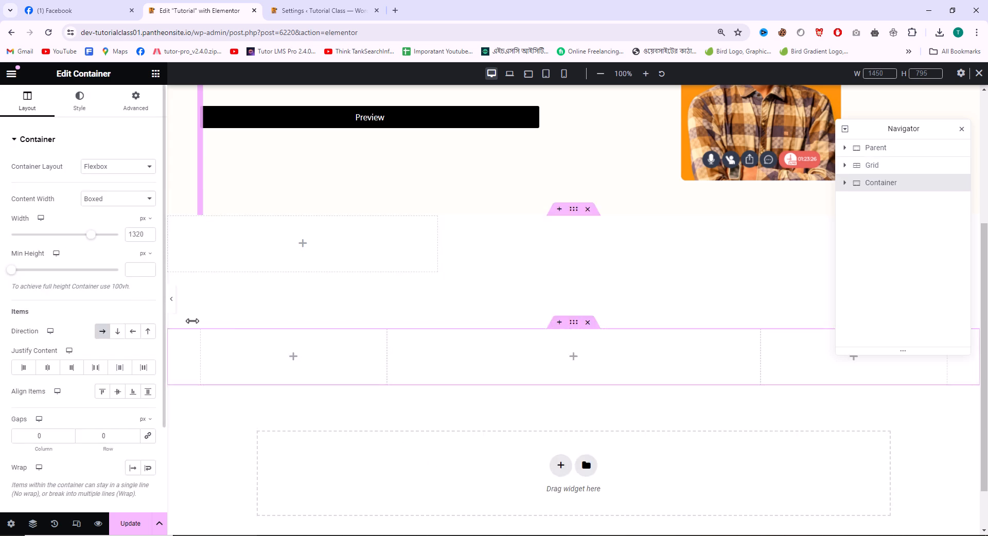
pyautogui.click(207, 335)
pyautogui.moveTo(40, 235); pyautogui.dragTo(223, 247)
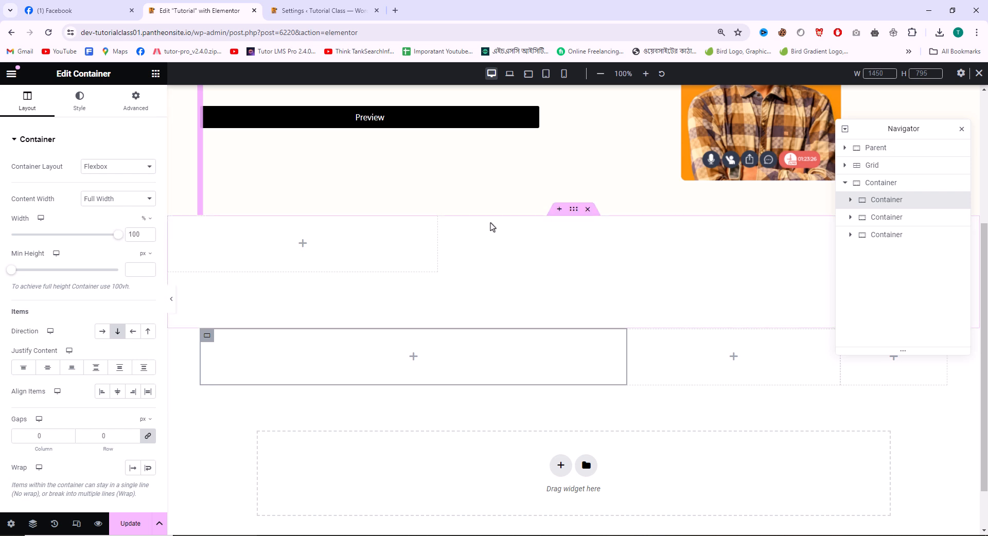
# Set the Grid container's minimum height to 305 px and its width to 1600 px.
pyautogui.click(574, 210)
pyautogui.moveTo(12, 270); pyautogui.dragTo(34, 271)
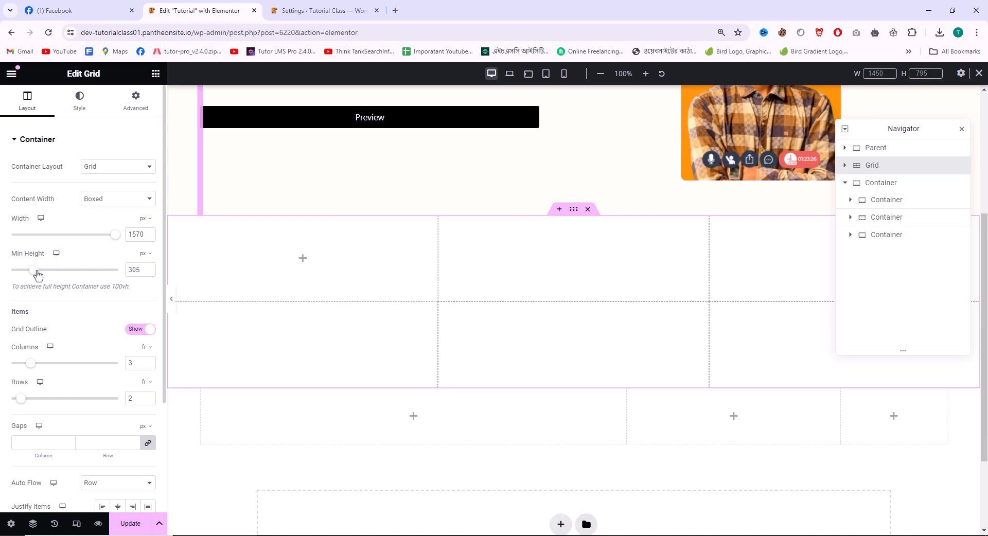
pyautogui.moveTo(108, 232); pyautogui.dragTo(135, 254)
# Switch the grid's column sizing to custom values and set the columns to 1fr 2fr 1fr.
pyautogui.moveTo(11, 348); pyautogui.dragTo(63, 348)
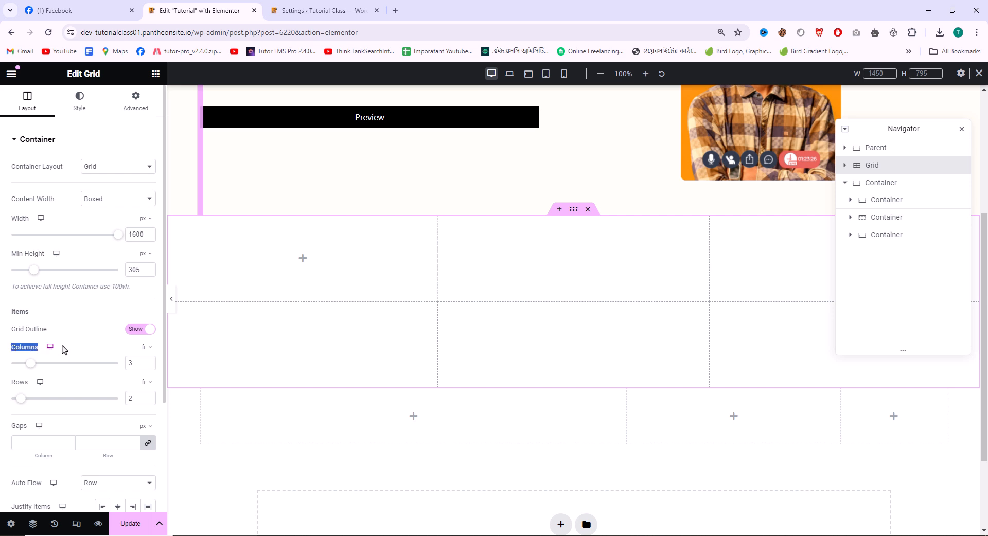
pyautogui.click(148, 349)
pyautogui.click(145, 366)
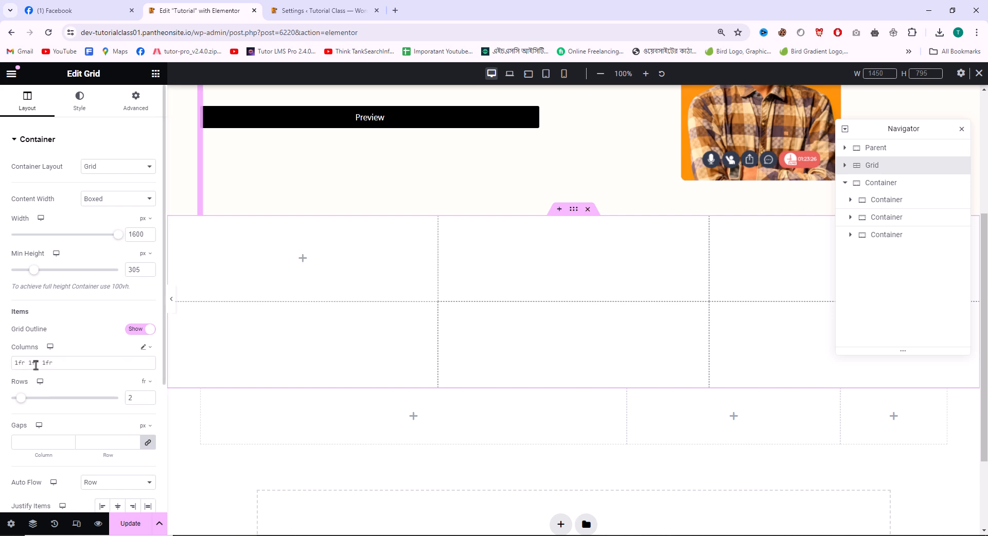
pyautogui.doubleClick(32, 363)
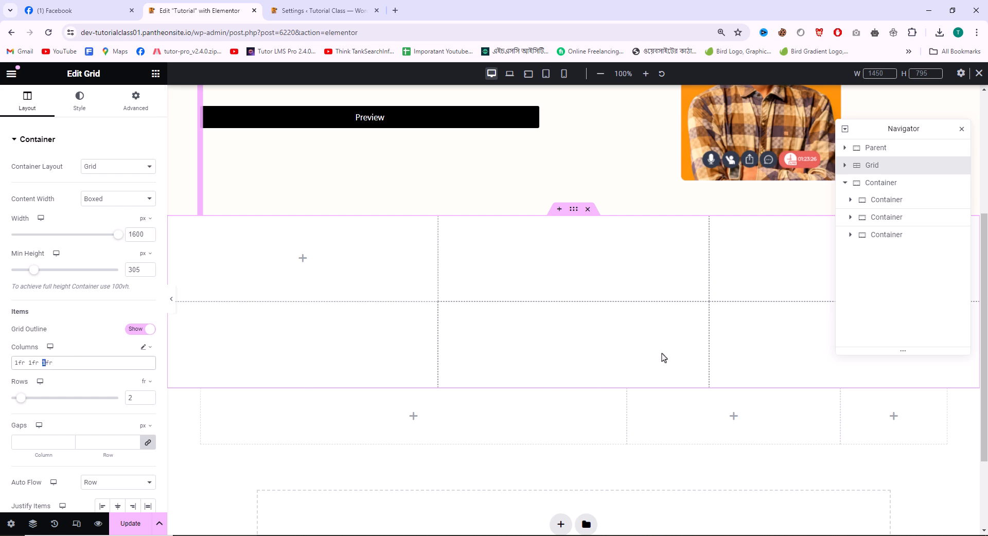
pyautogui.moveTo(31, 363); pyautogui.dragTo(28, 363)
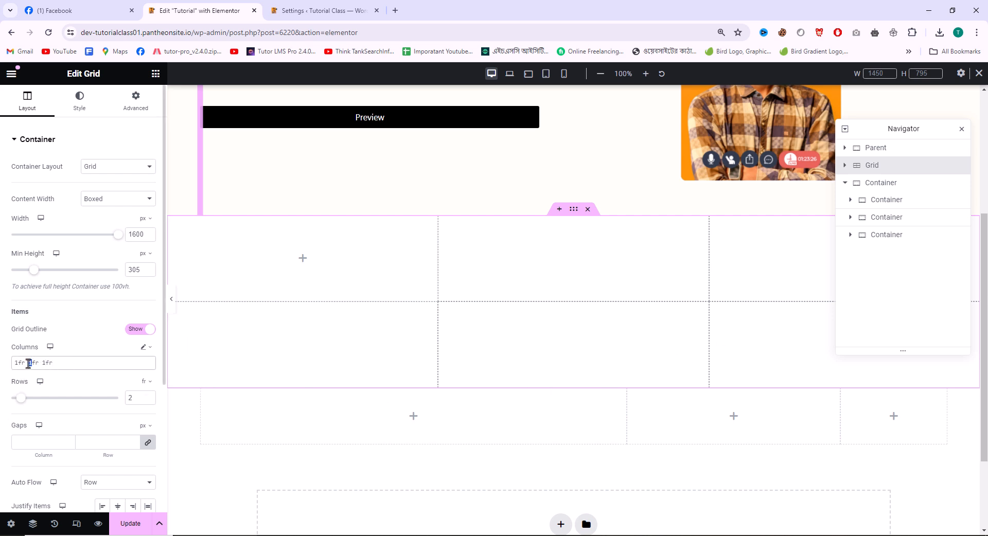
pyautogui.write('2')
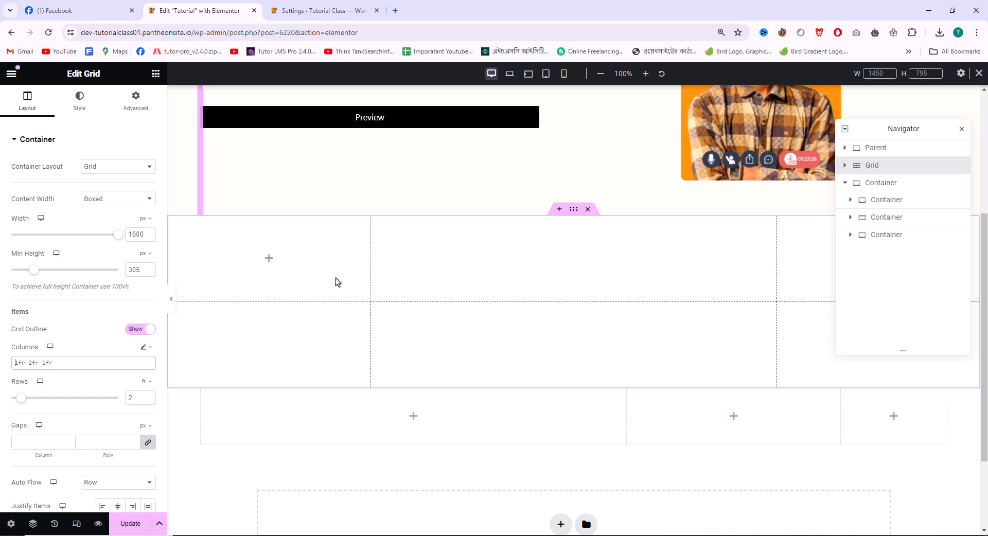
# Change the grid's custom columns to 1fr 3fr 1fr and extend them to 1fr 3fr 1fr 1fr.
pyautogui.moveTo(117, 235); pyautogui.dragTo(144, 249)
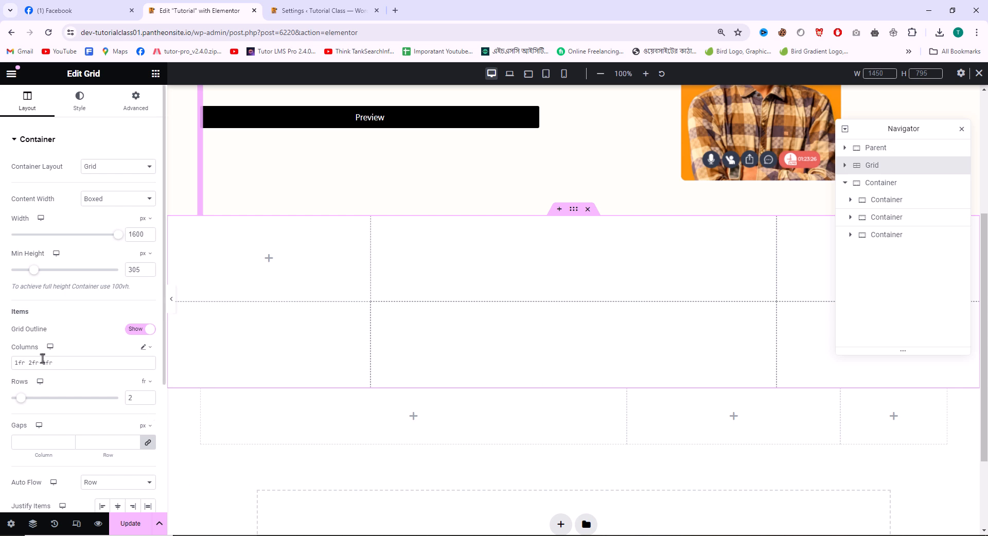
pyautogui.moveTo(61, 363); pyautogui.dragTo(19, 366)
pyautogui.click(22, 363)
pyautogui.write('3fr ')
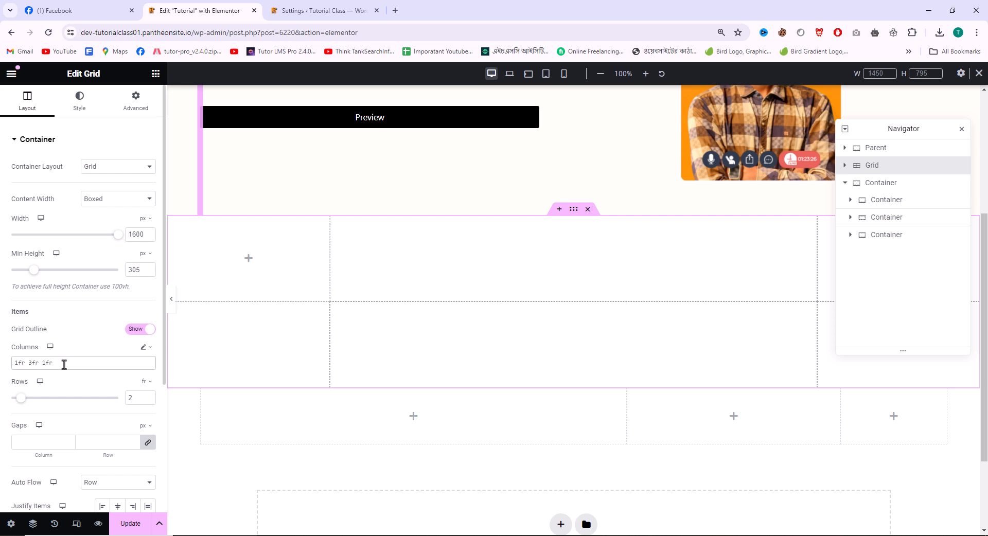
pyautogui.write('1')
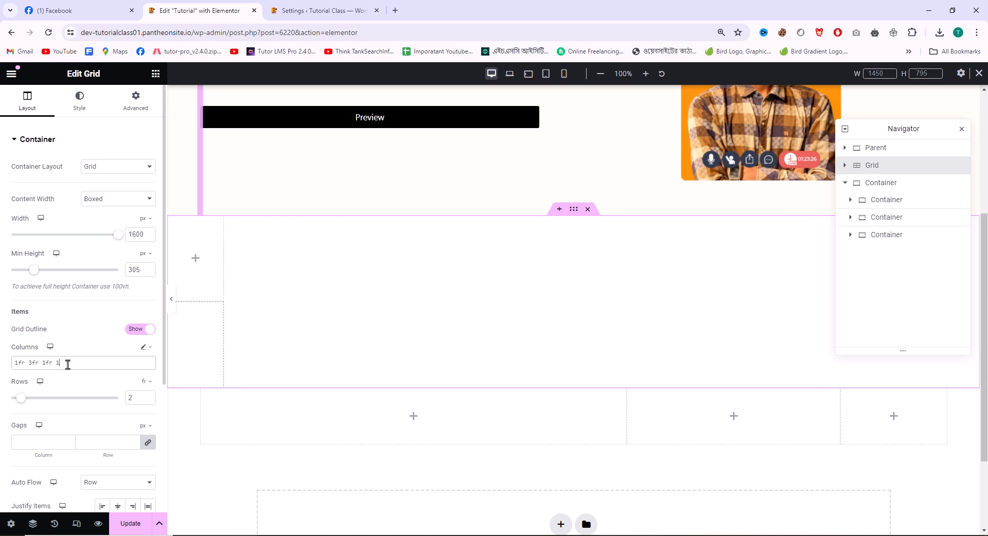
pyautogui.write('fr')
# Set the grid's custom columns to 30% 50% 20% and move the Navigator off the third column.
pyautogui.moveTo(87, 366); pyautogui.dragTo(17, 363)
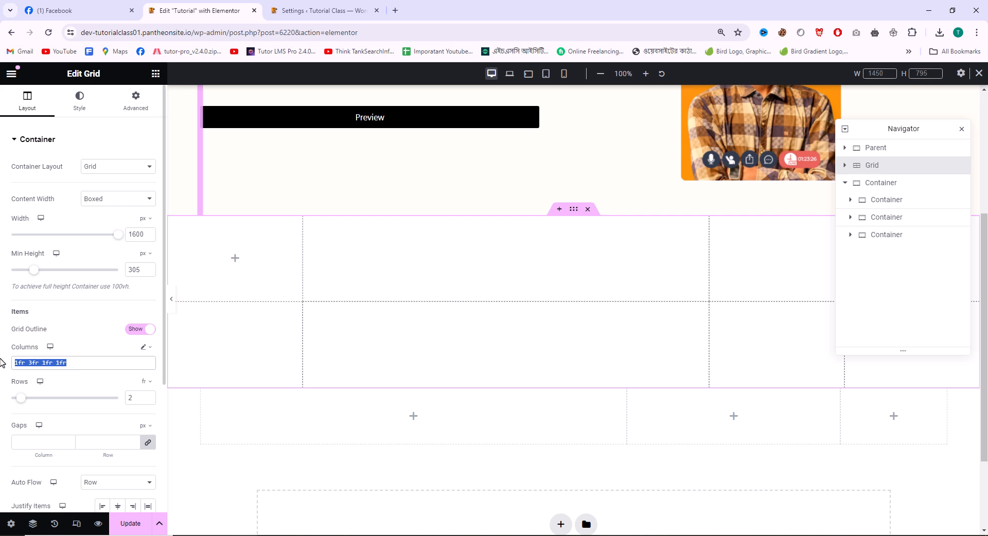
pyautogui.write('30')
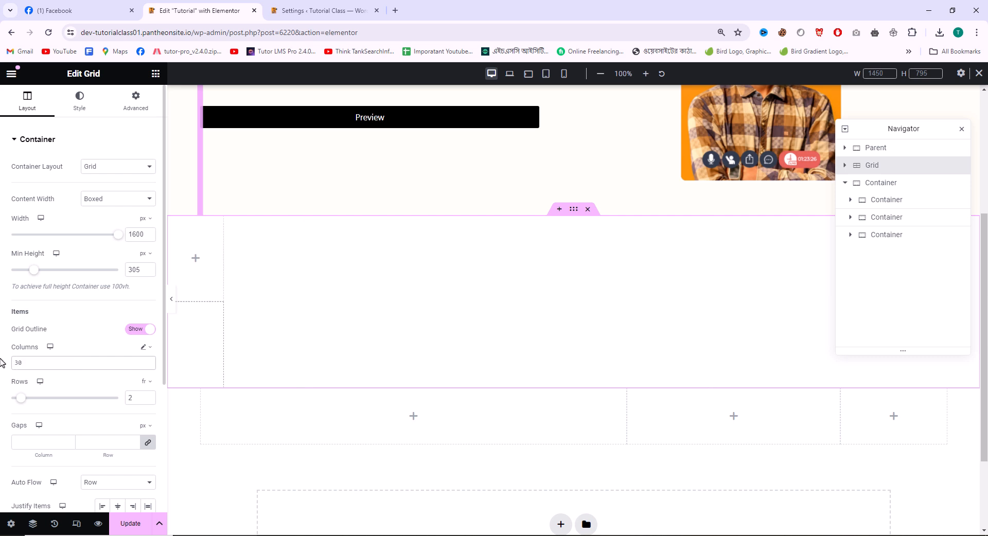
pyautogui.write('%')
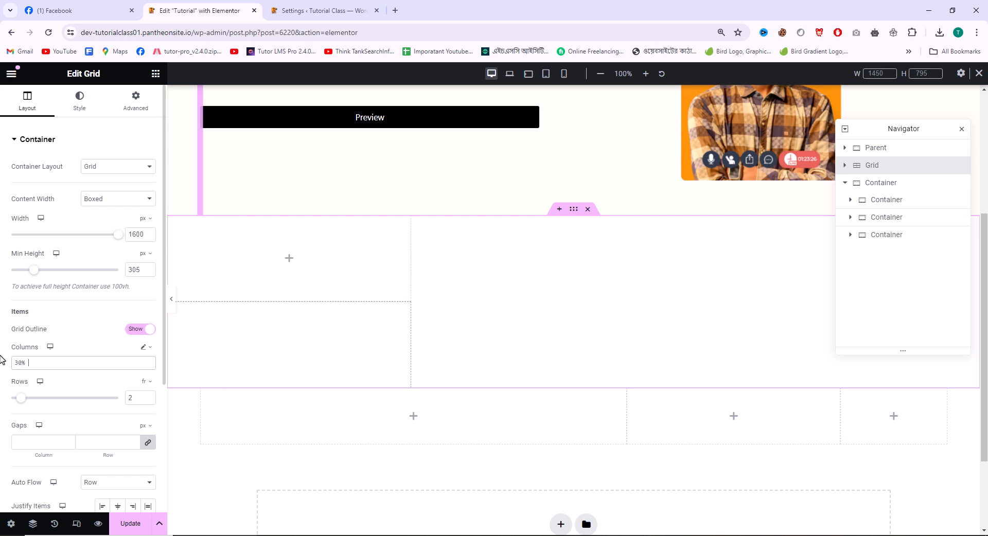
pyautogui.write(' 50')
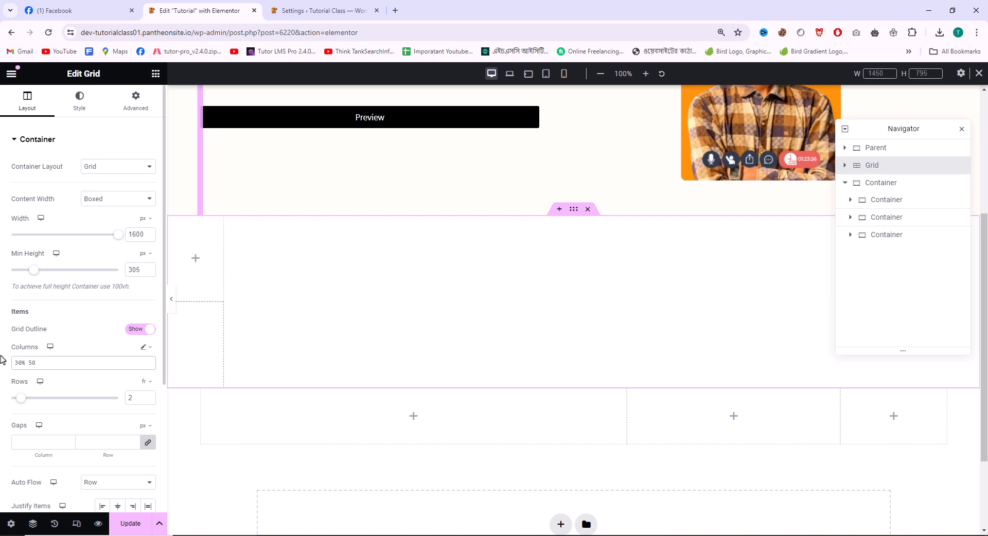
pyautogui.write('% 20%')
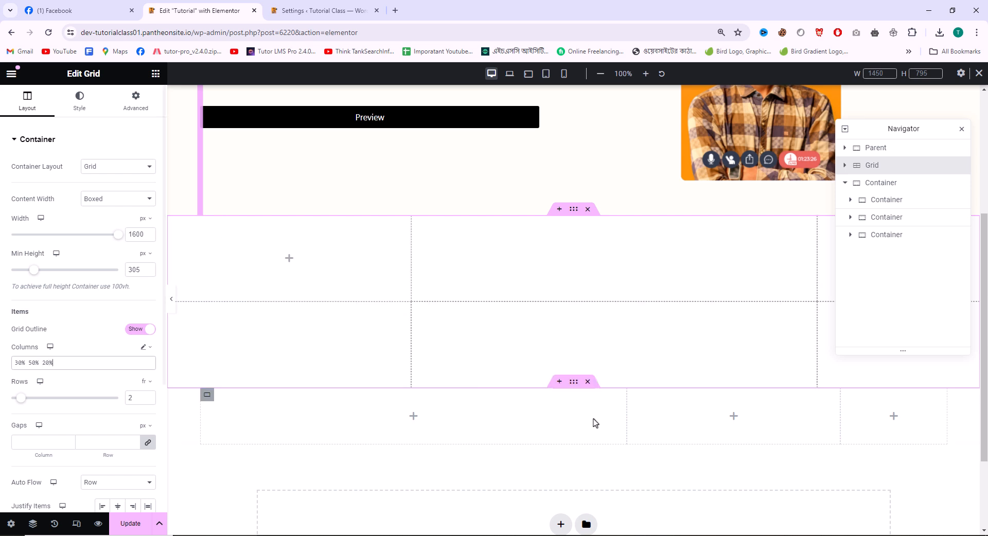
pyautogui.moveTo(908, 128); pyautogui.dragTo(442, 224)
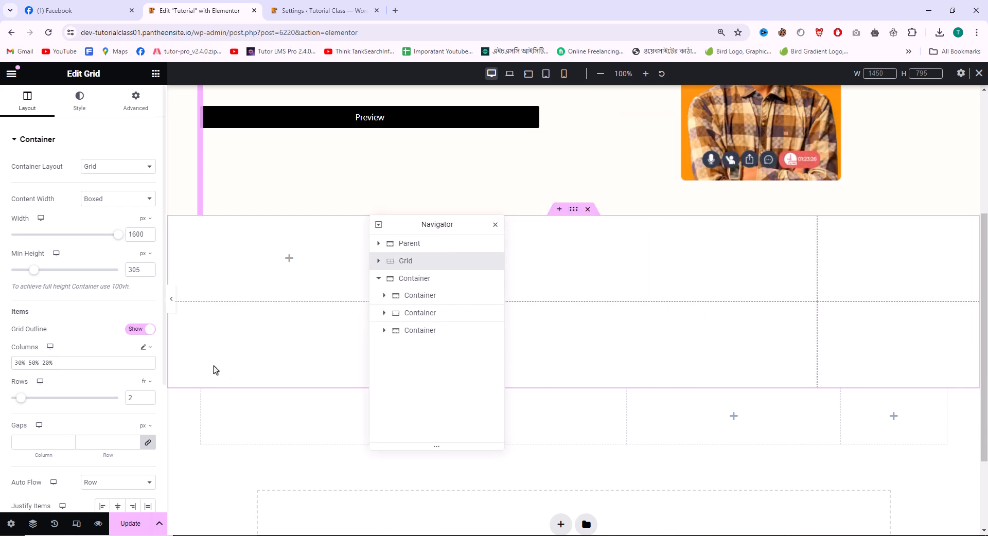
# Switch the grid's row sizing to custom values, set the rows to 70% 30%, and close the Navigator.
pyautogui.click(145, 381)
pyautogui.moveTo(46, 401); pyautogui.dragTo(1, 401)
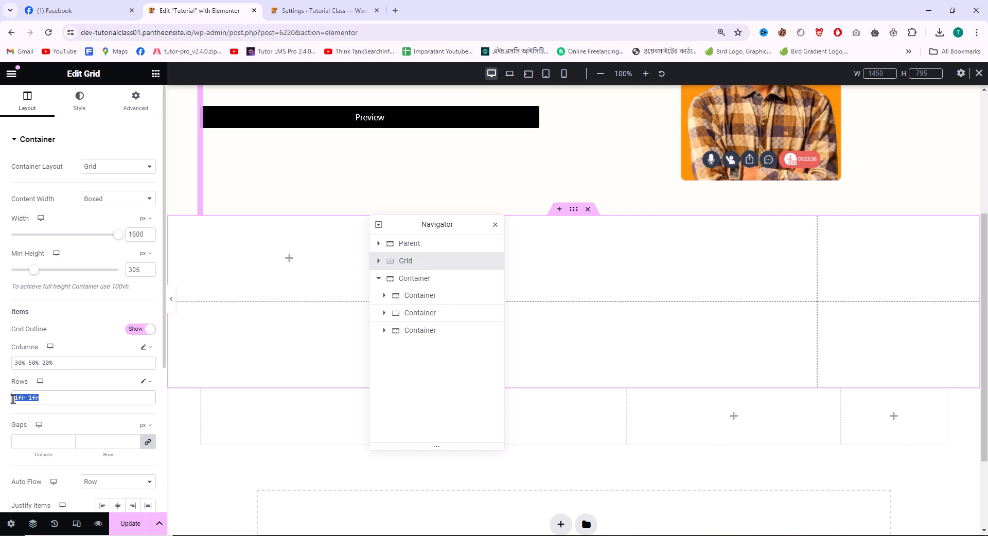
pyautogui.write('70')
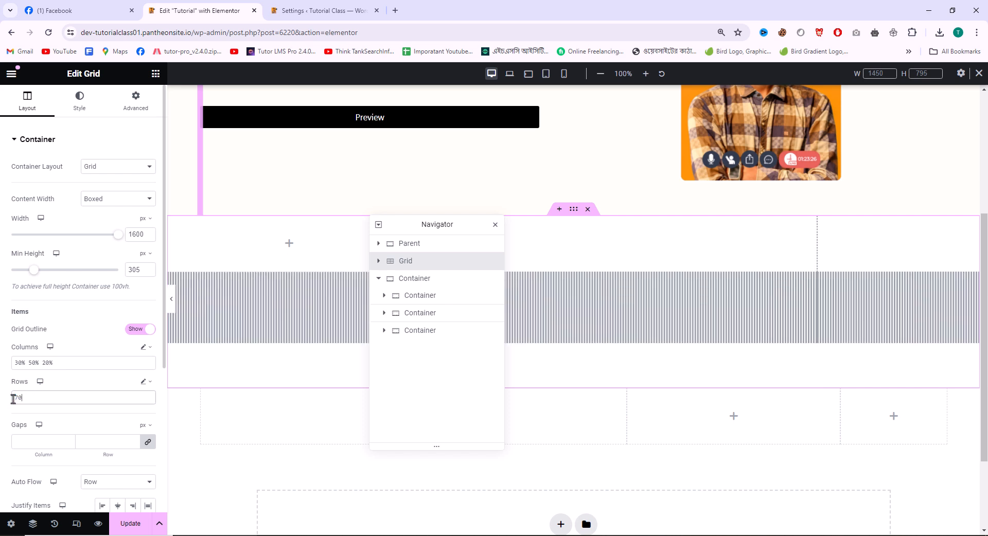
pyautogui.write('%')
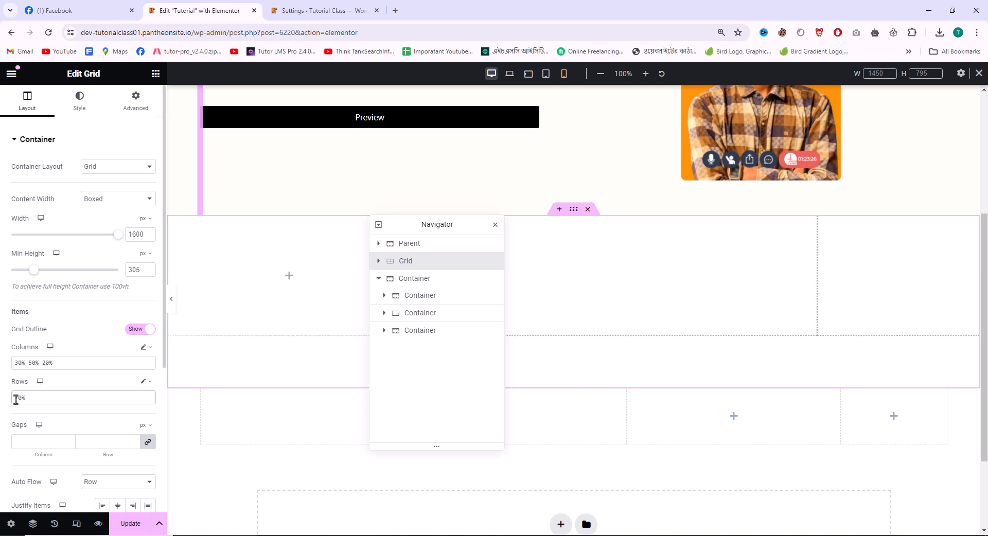
pyautogui.write(' 3')
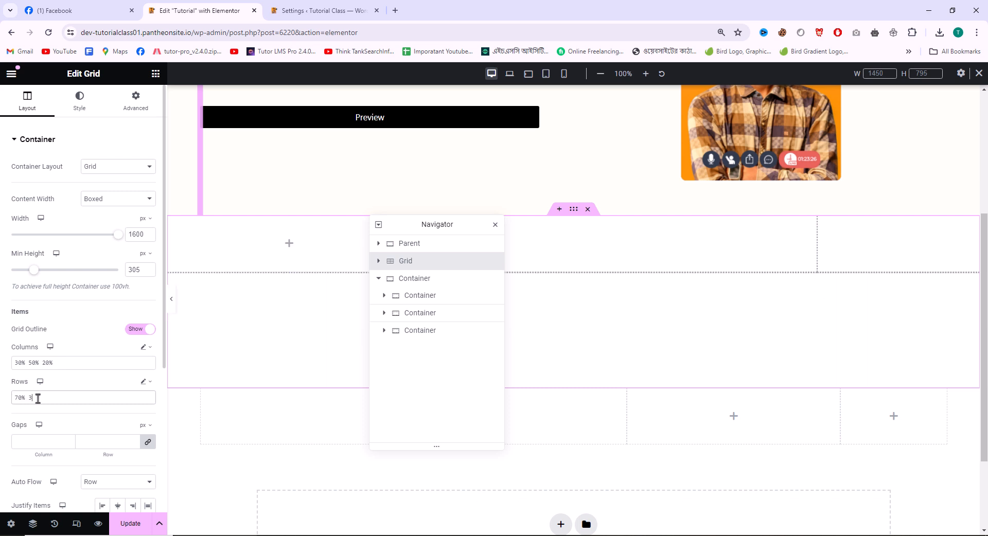
pyautogui.write('0%')
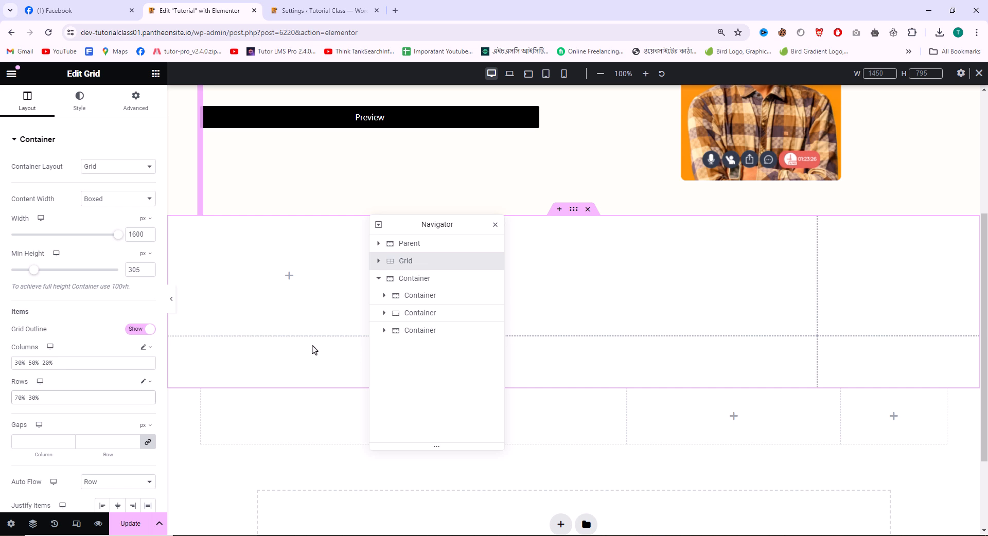
pyautogui.click(495, 224)
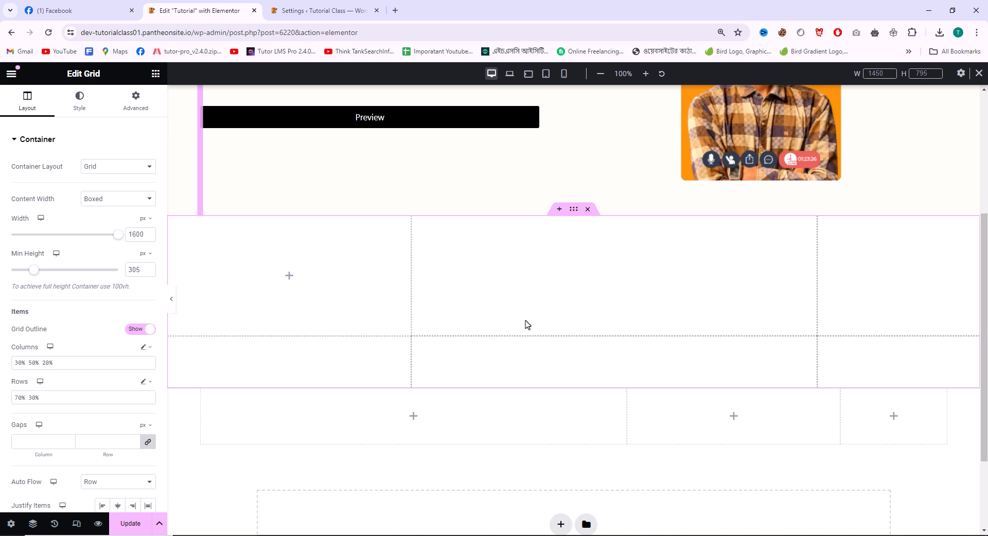
# Place an Image widget in the grid's first cell and fill it with blog-middle-2.jpg from the media library.
pyautogui.click(155, 73)
pyautogui.moveTo(122, 339); pyautogui.dragTo(292, 284)
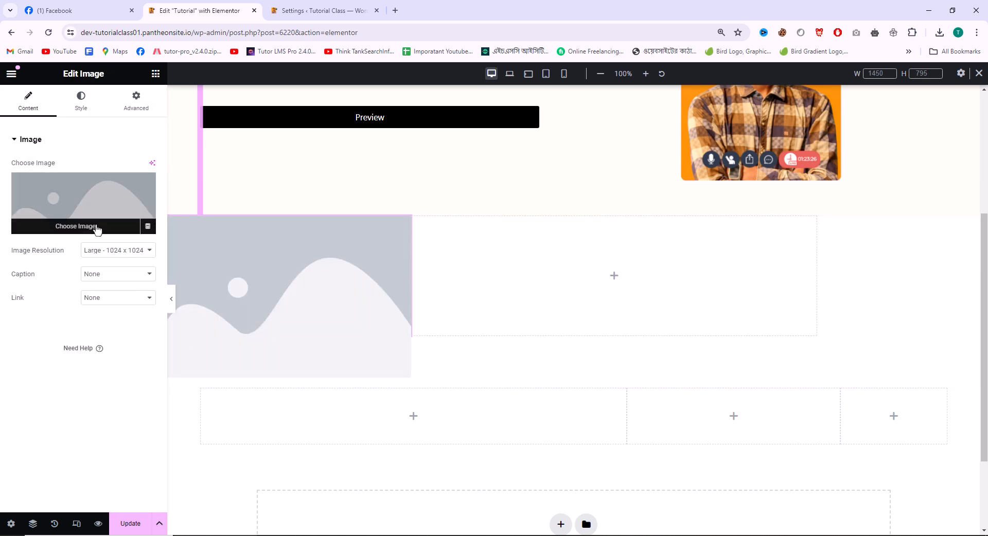
pyautogui.click(104, 222)
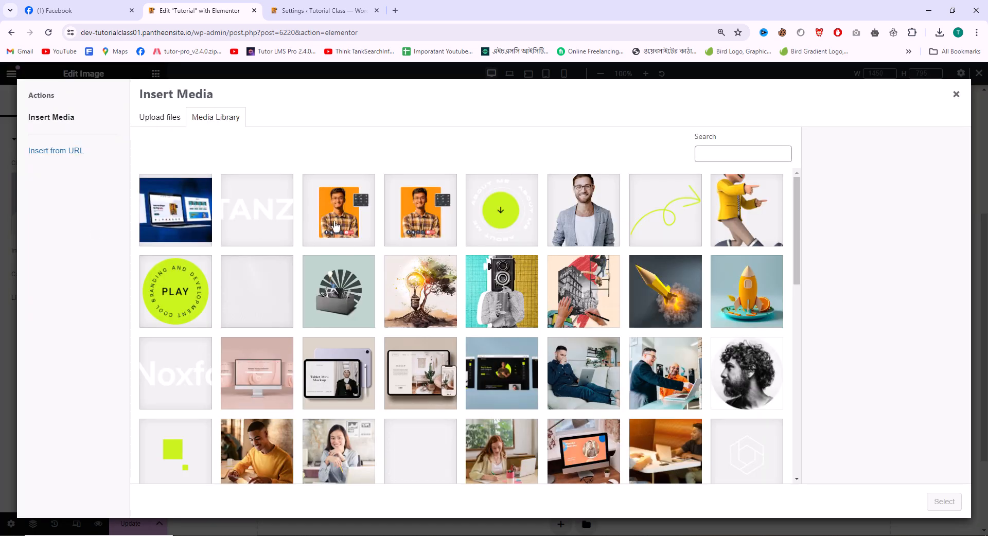
pyautogui.click(565, 372)
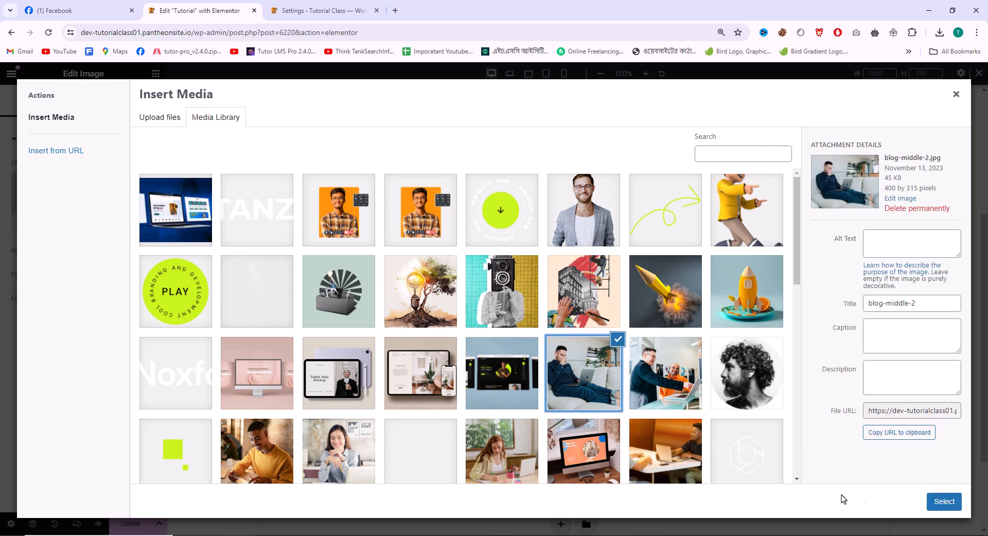
pyautogui.click(945, 502)
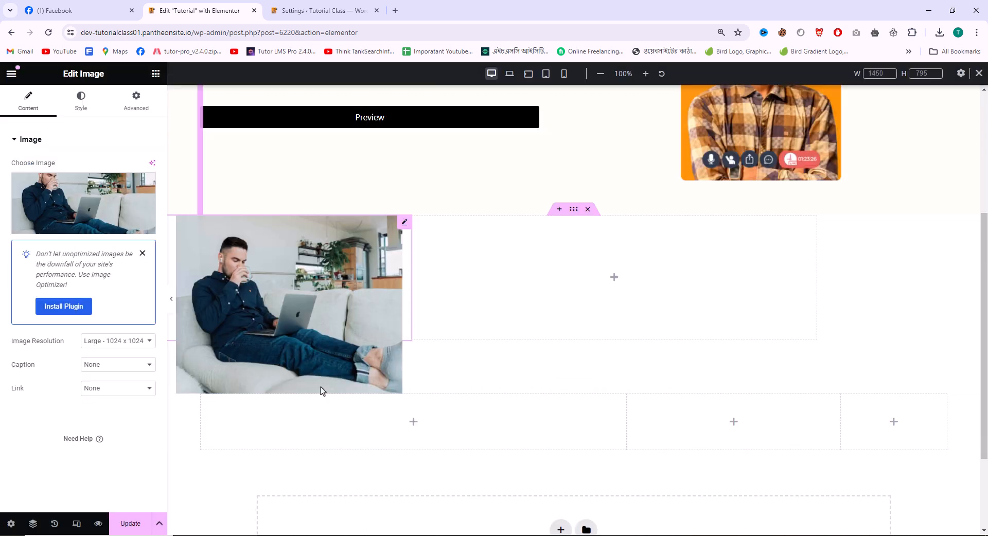
# Copy the image from the grid's first cell and paste it into the second cell.
pyautogui.rightClick(353, 360)
pyautogui.click(386, 356)
pyautogui.rightClick(547, 286)
pyautogui.click(575, 374)
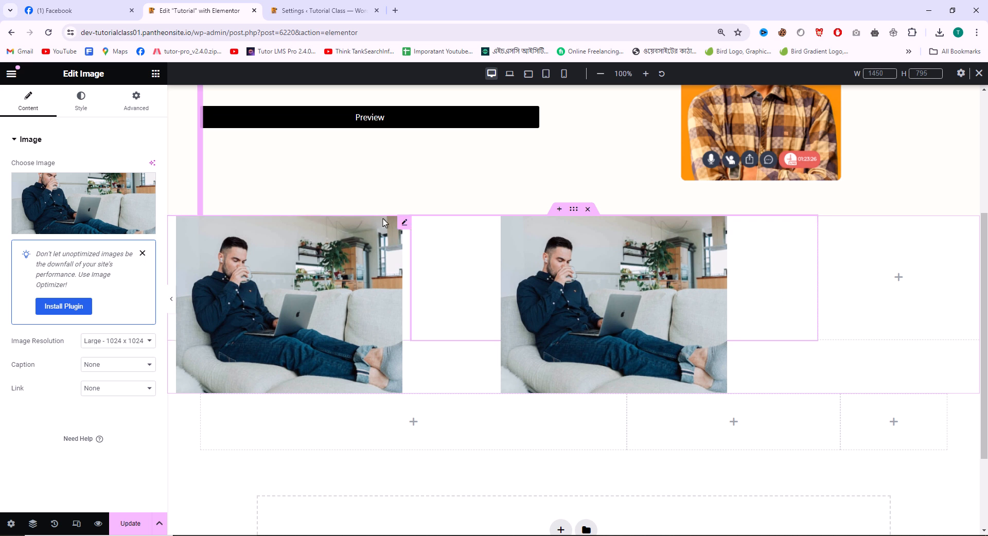
# View the pasted image's resolution options and delete that copy from the grid's second cell.
pyautogui.click(109, 341)
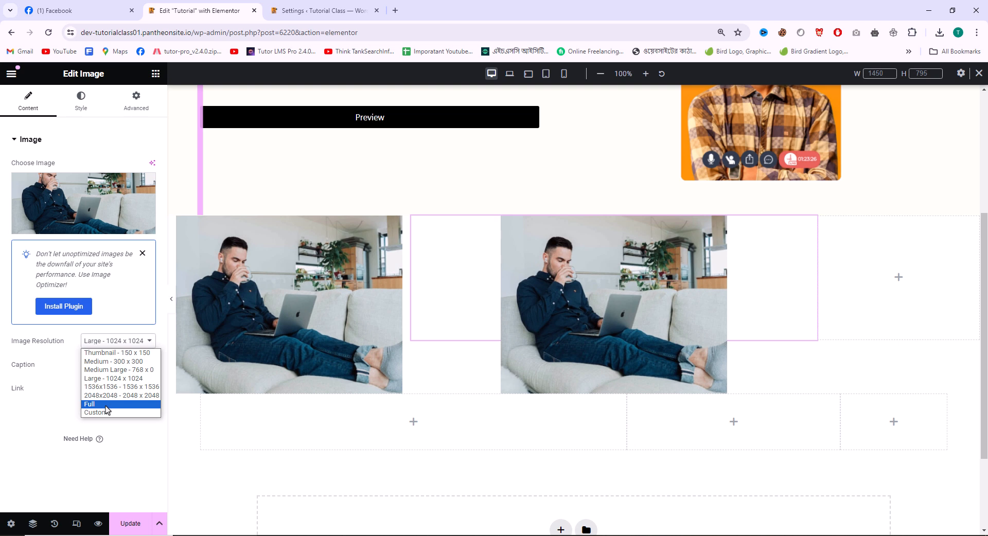
pyautogui.click(105, 382)
pyautogui.rightClick(594, 263)
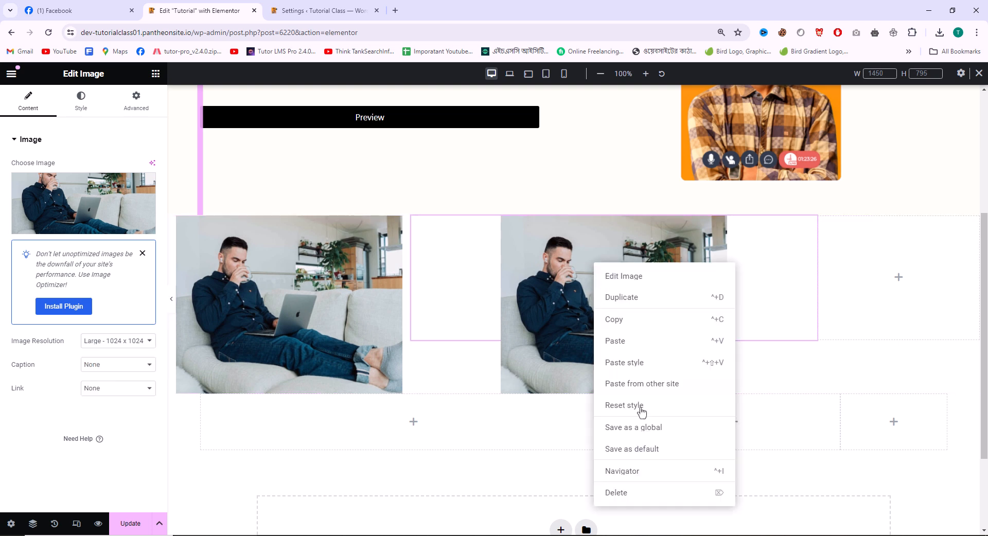
pyautogui.click(641, 493)
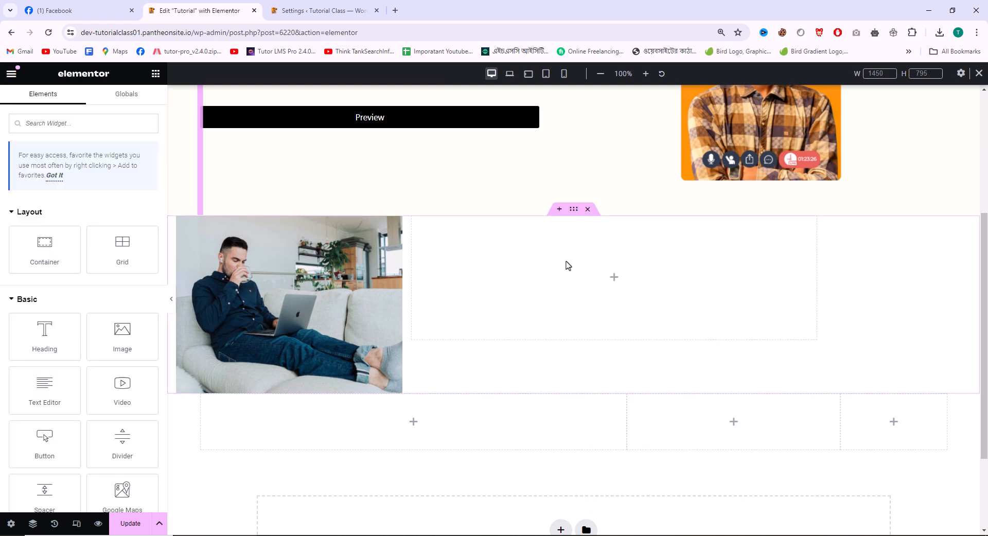
# Place an Image widget in the grid's second cell and fill it with the blue laptop banner from the media library.
pyautogui.moveTo(122, 335); pyautogui.dragTo(497, 276)
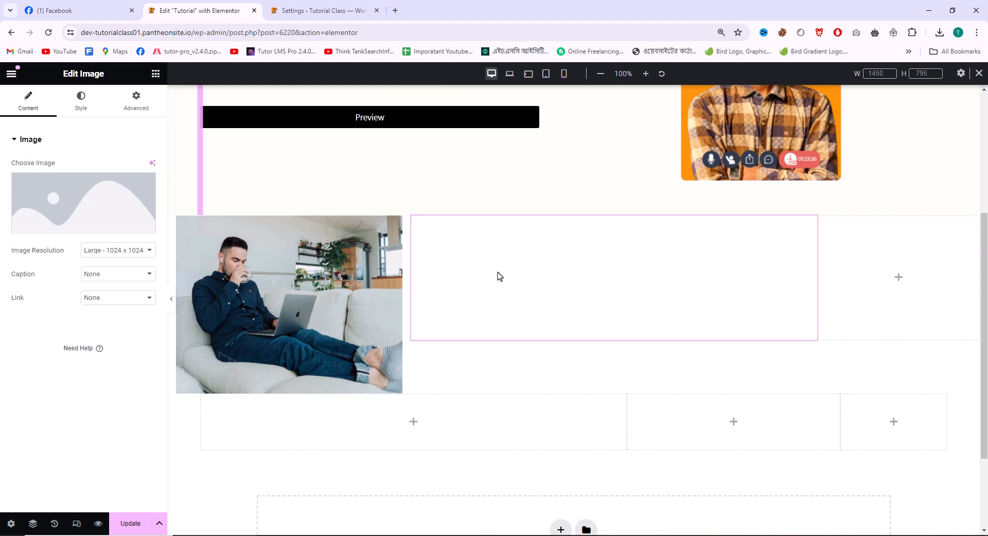
pyautogui.click(74, 220)
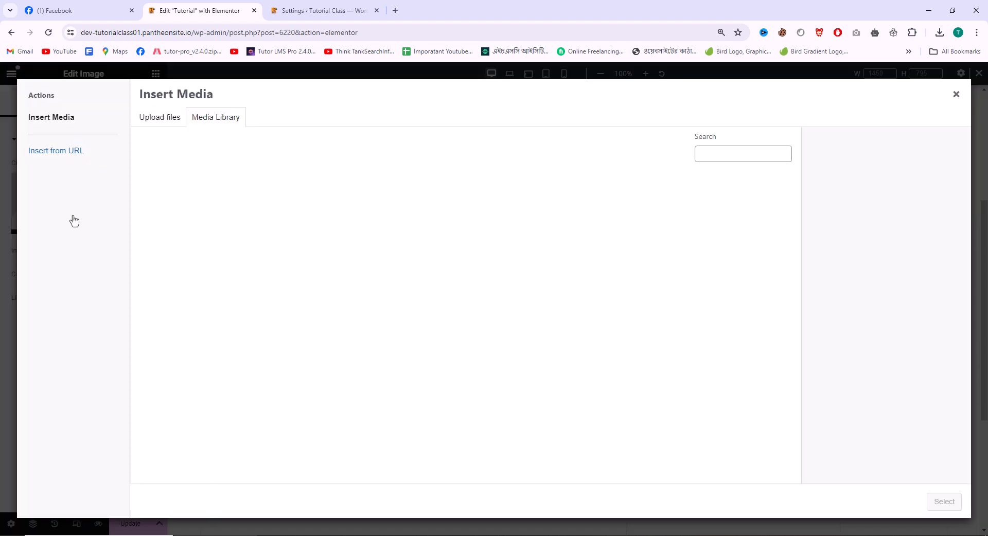
pyautogui.click(152, 118)
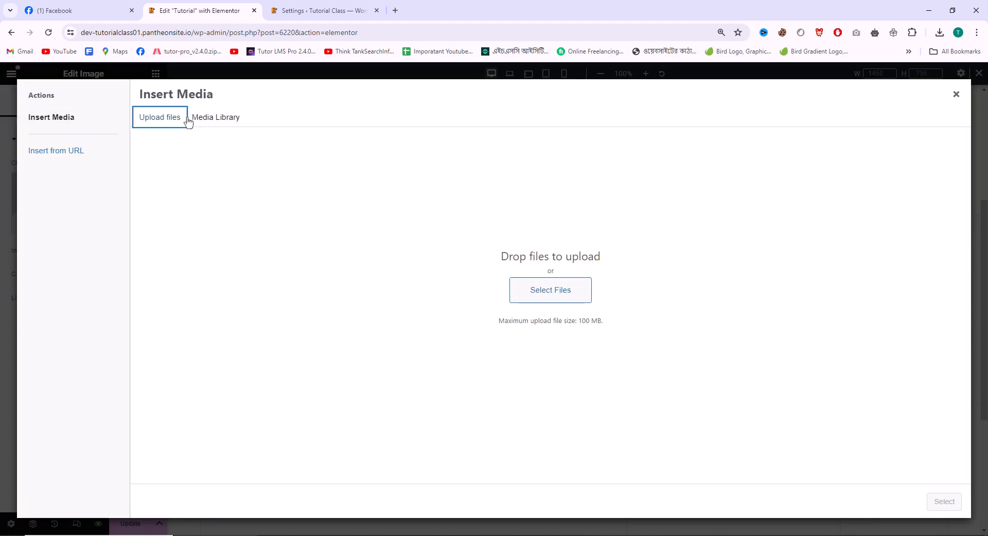
pyautogui.click(213, 118)
pyautogui.click(177, 209)
pyautogui.click(944, 502)
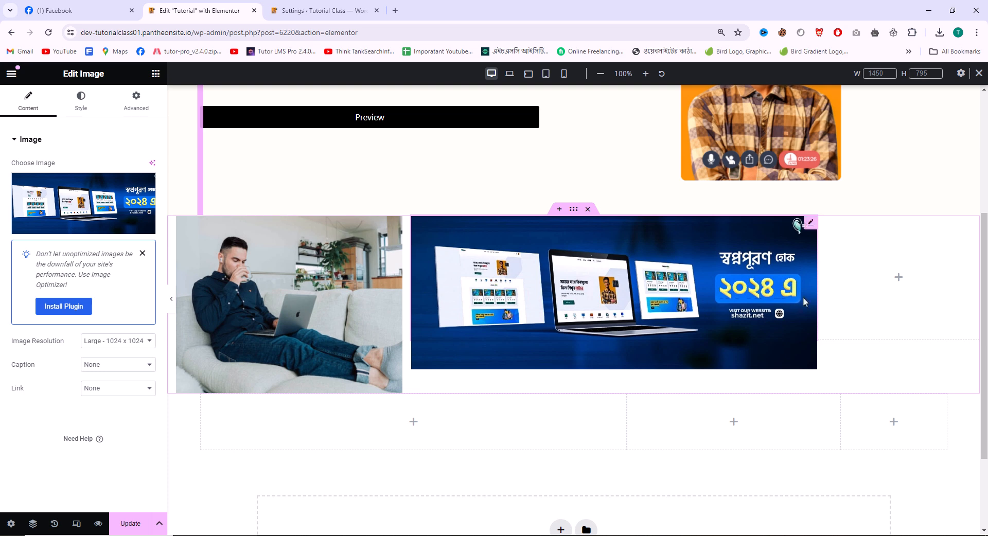
# Place an Image widget in the grid's third cell and fill it with the picture of the man in the yellow sweater.
pyautogui.click(155, 75)
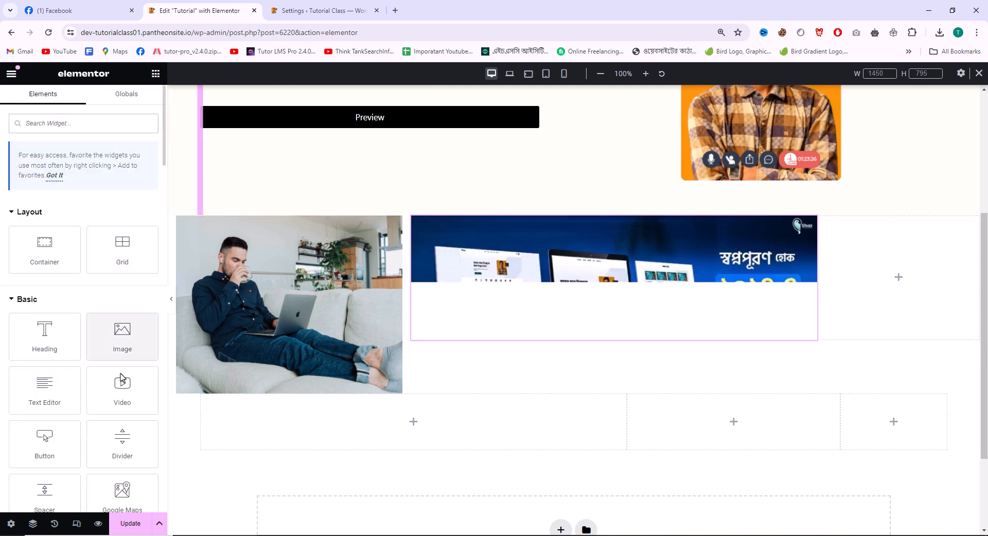
pyautogui.moveTo(110, 341); pyautogui.dragTo(871, 251)
pyautogui.click(88, 223)
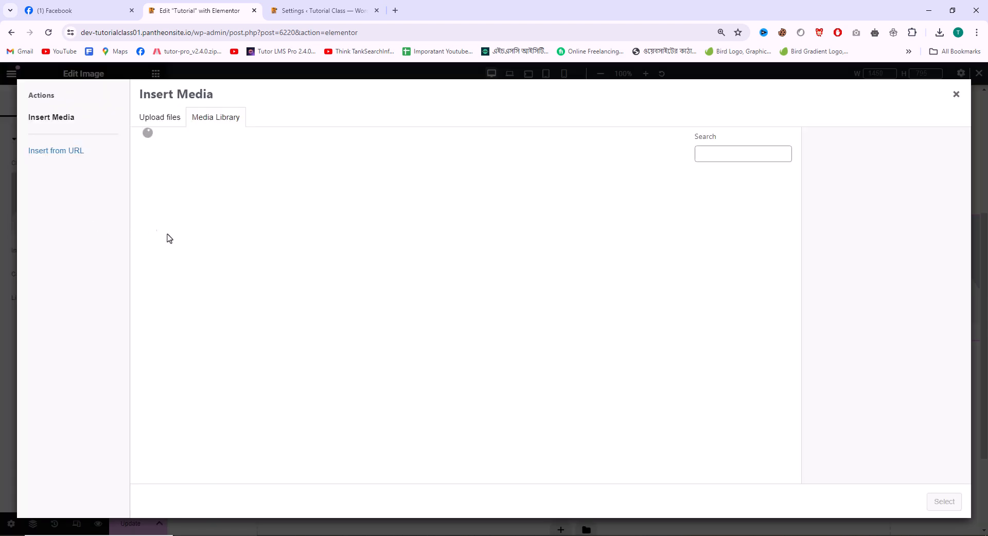
pyautogui.click(350, 455)
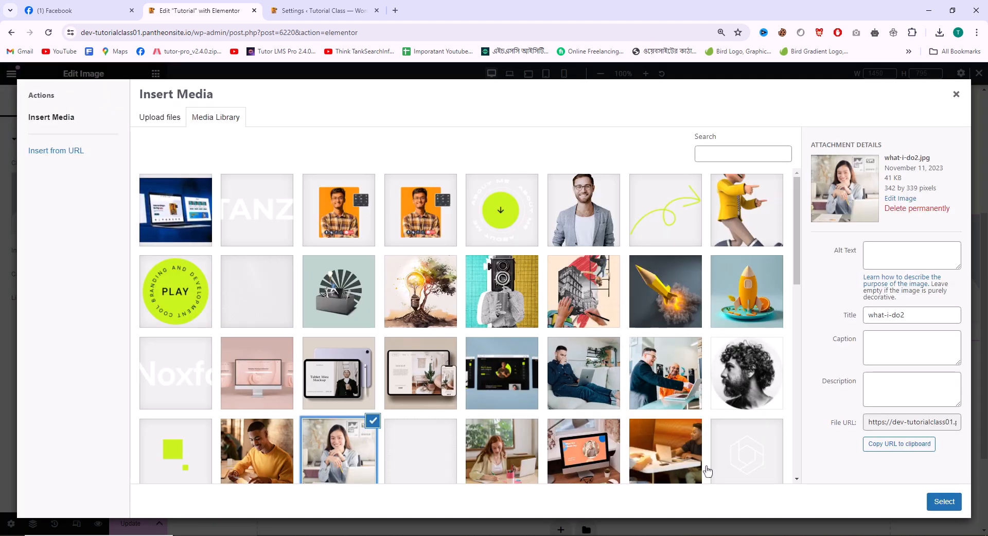
pyautogui.click(259, 445)
pyautogui.click(943, 502)
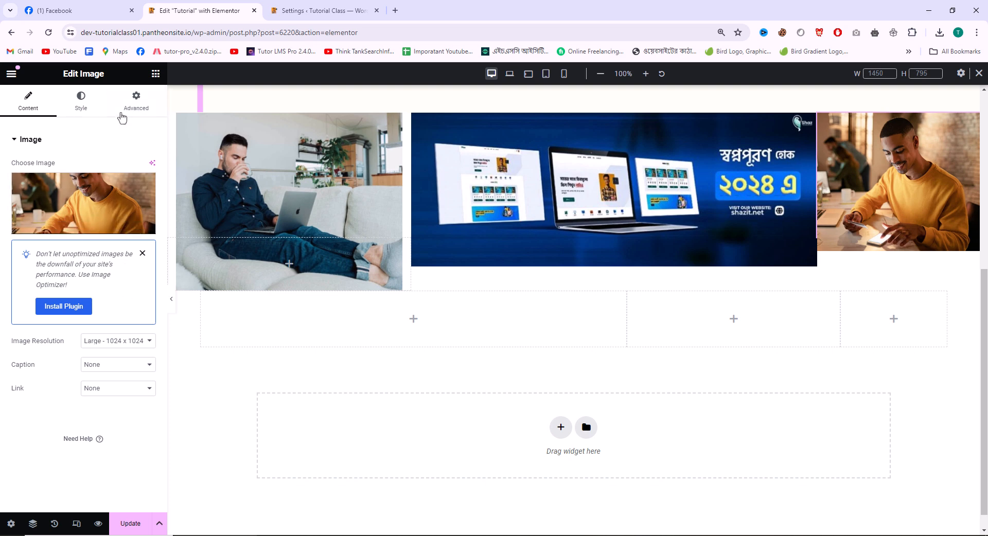
# Place an Image widget in the first column of the container below the grid and choose the tablet and phone mockup picture.
pyautogui.click(155, 73)
pyautogui.moveTo(124, 342); pyautogui.dragTo(278, 330)
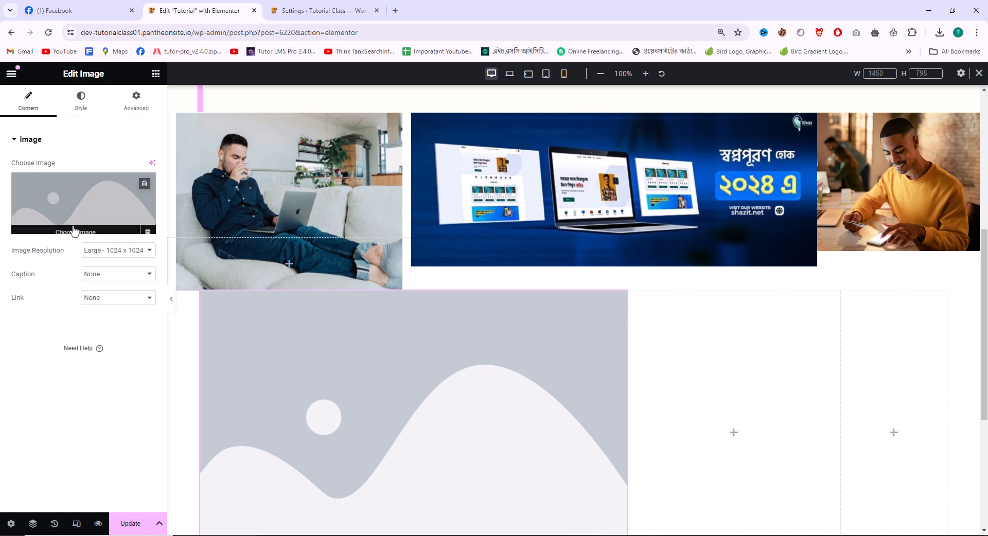
pyautogui.click(72, 225)
pyautogui.scroll(-5, 295, 293)
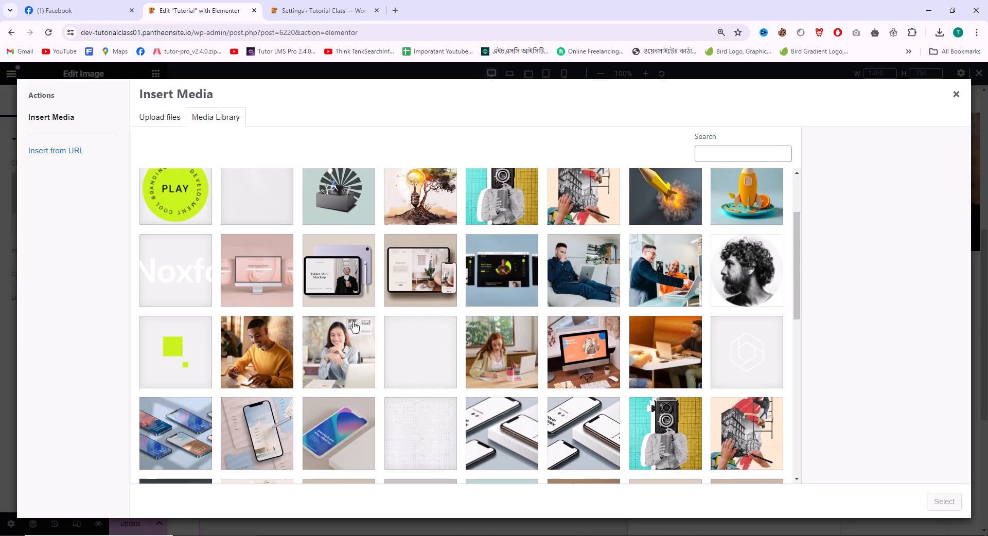
pyautogui.scroll(-1, 395, 378)
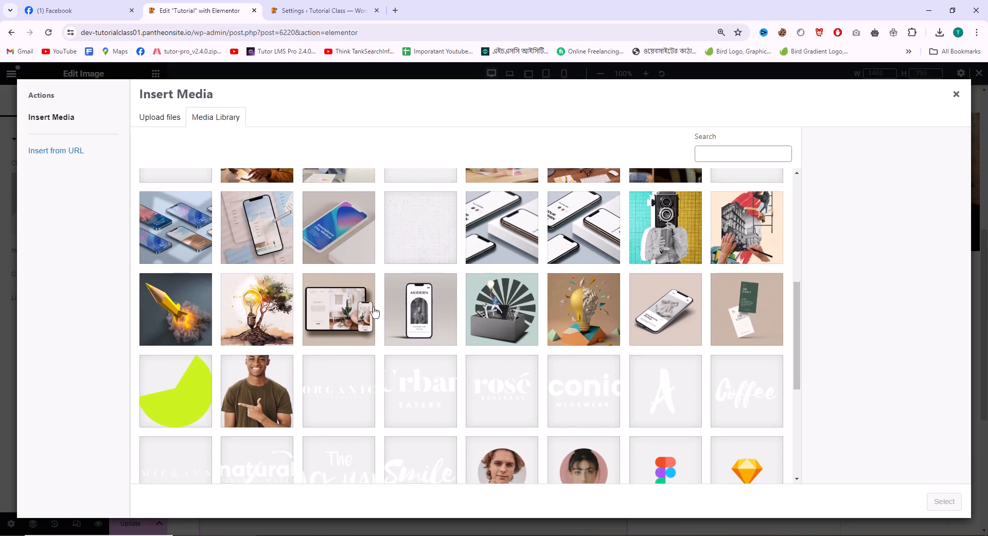
pyautogui.click(337, 317)
pyautogui.click(944, 502)
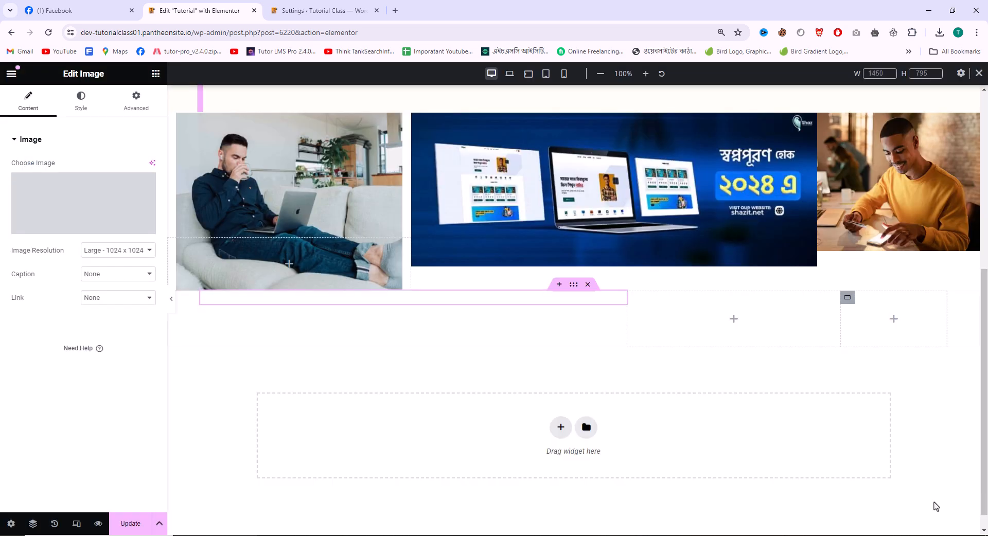
# Delete the grid container and the three-column container below it.
pyautogui.scroll(-2, 487, 427)
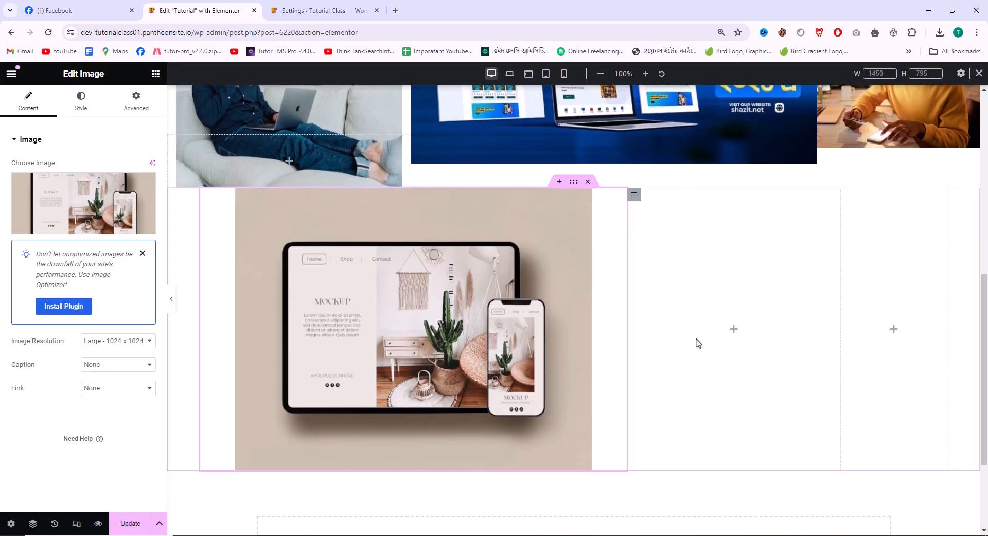
pyautogui.scroll(4, 705, 304)
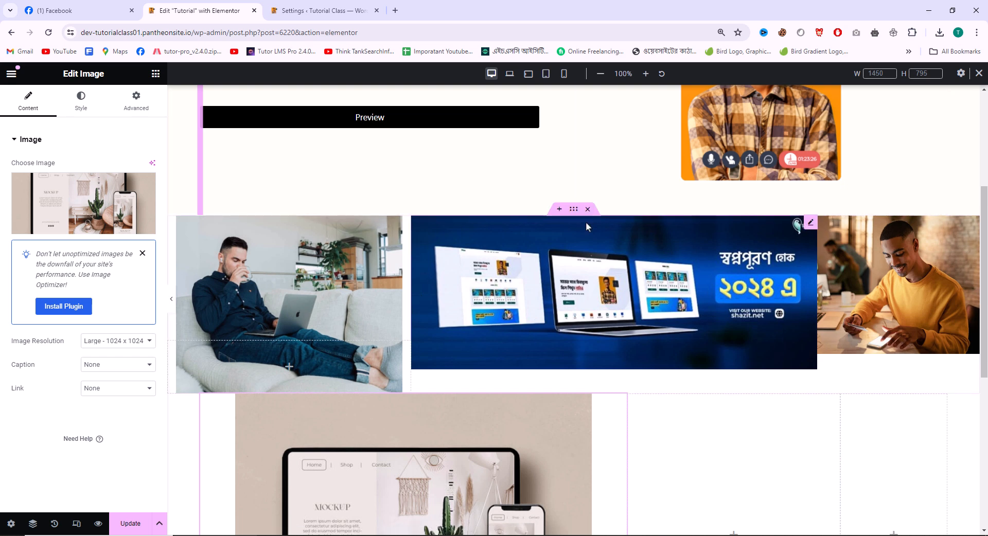
pyautogui.click(588, 209)
pyautogui.click(587, 209)
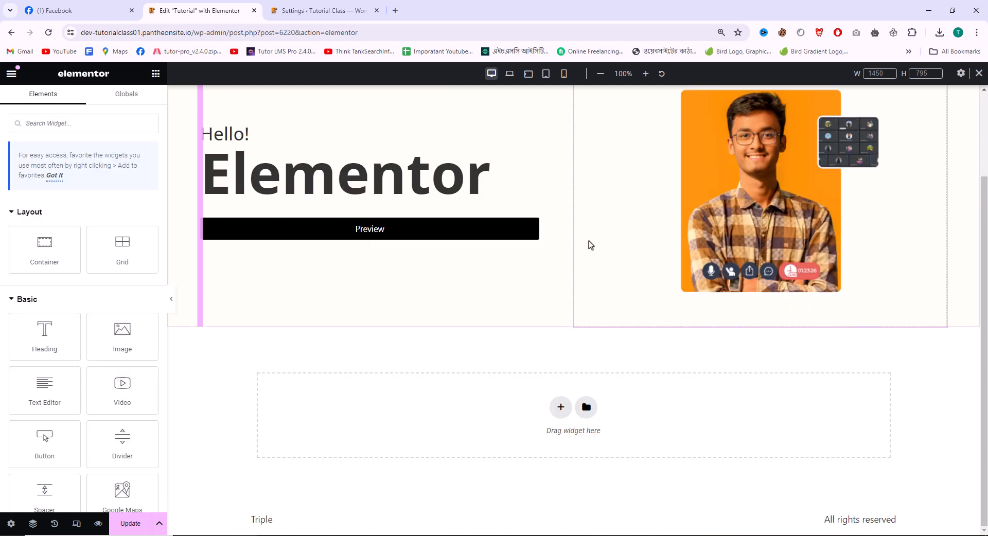
# Add a grid container with two columns and one row below the hero section, and delete it.
pyautogui.click(561, 407)
pyautogui.click(538, 396)
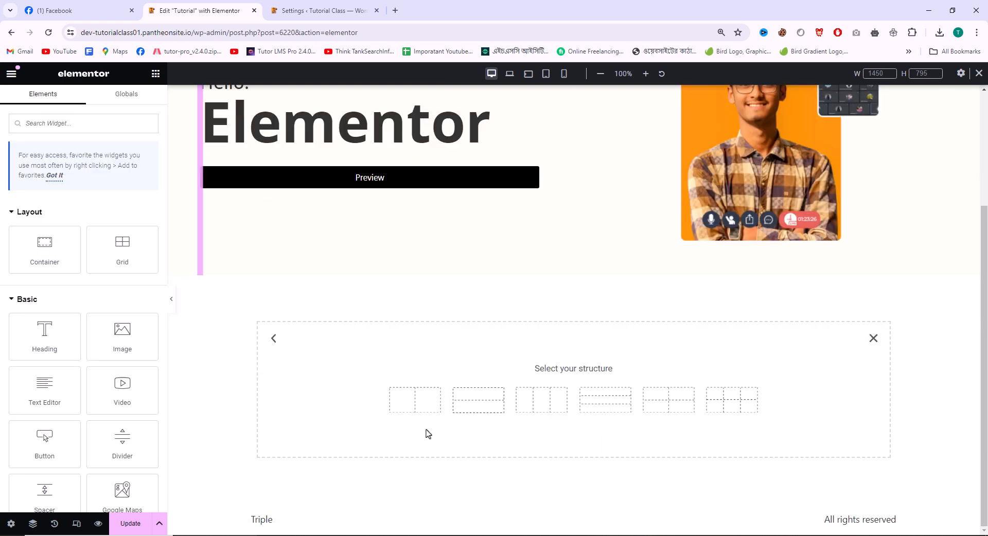
pyautogui.click(422, 402)
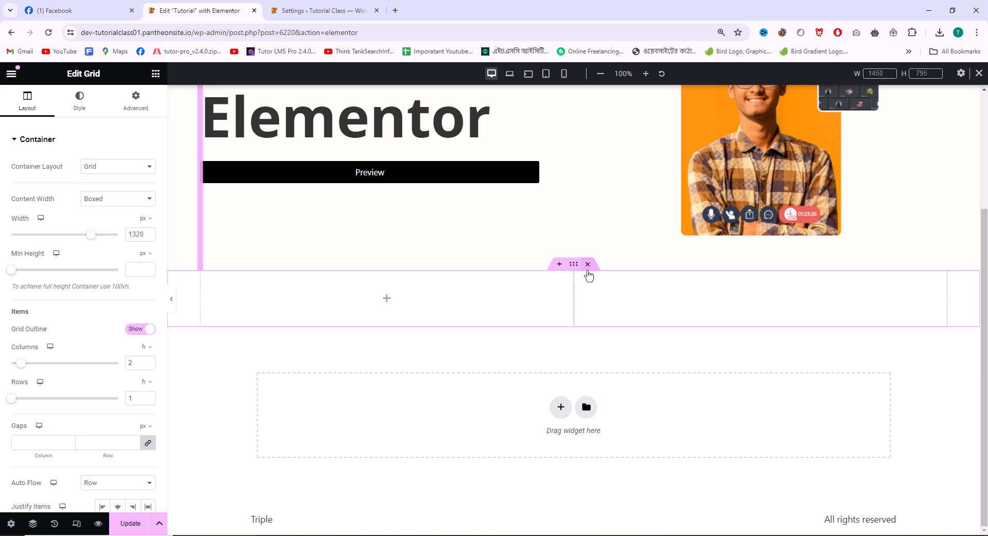
pyautogui.click(588, 264)
# Add a single Flexbox container below the hero section and set its direction to horizontal row.
pyautogui.click(561, 407)
pyautogui.click(527, 412)
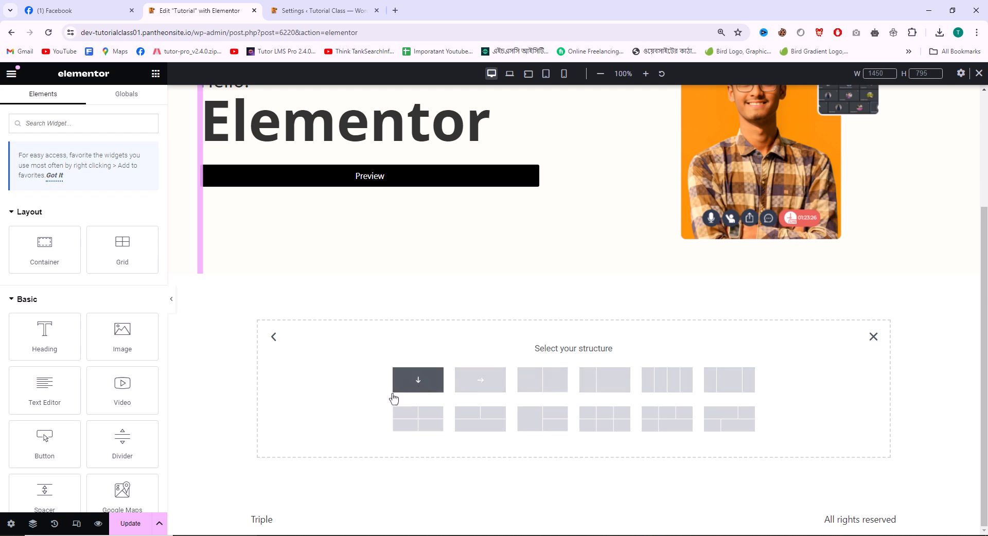
pyautogui.click(418, 383)
pyautogui.click(103, 331)
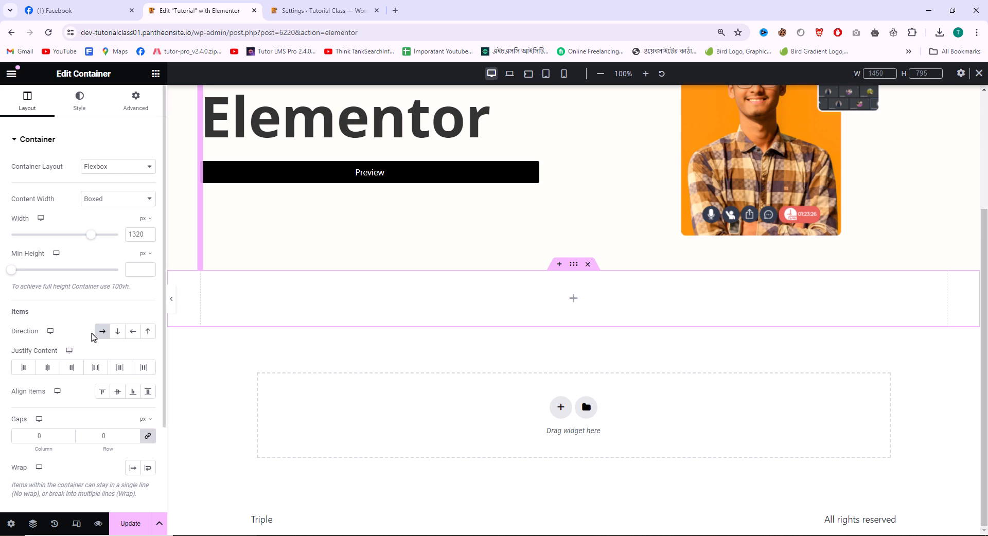
# Duplicate the horizontal Flexbox container below the hero section and delete the copy.
pyautogui.click(155, 74)
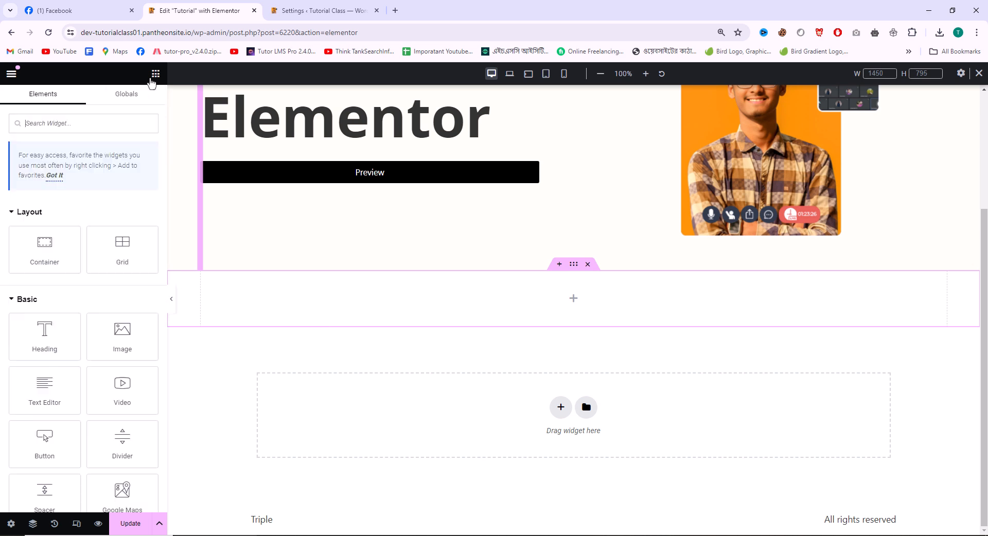
pyautogui.rightClick(326, 307)
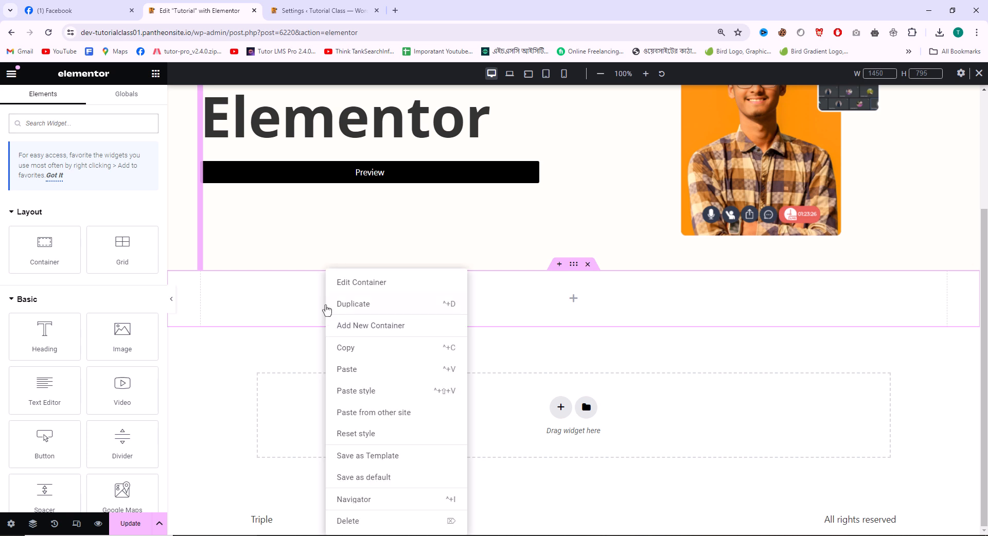
pyautogui.click(343, 307)
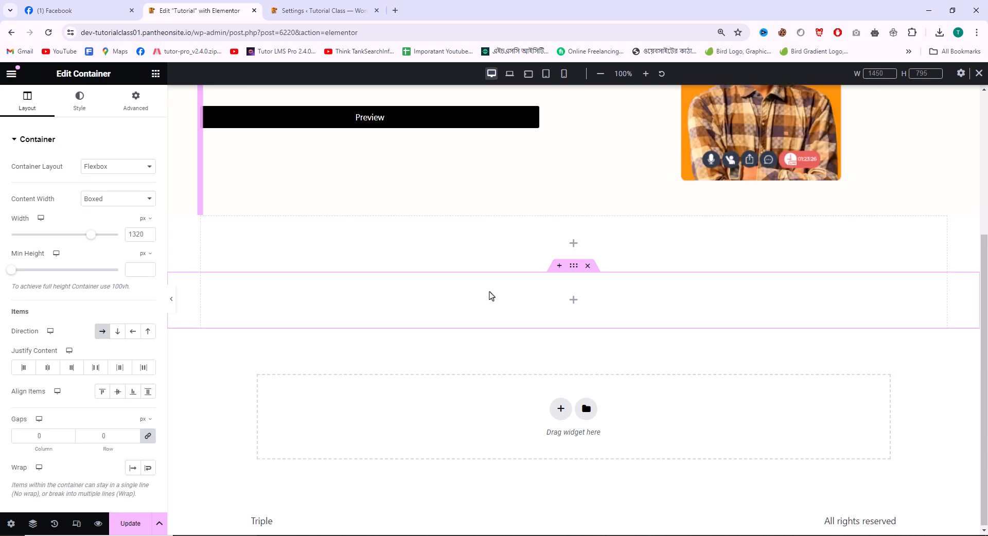
pyautogui.click(588, 265)
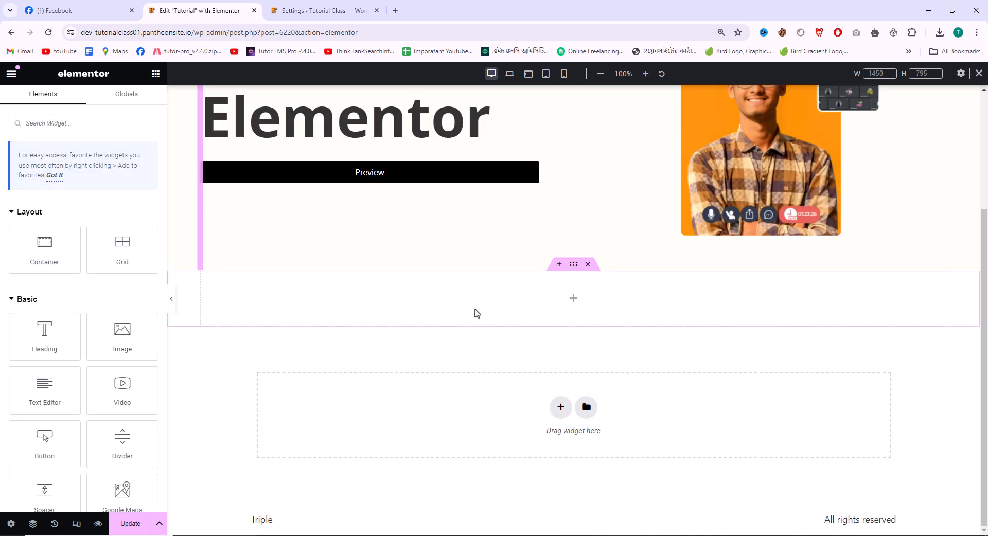
# Duplicate the Flexbox container again, set the upper container's direction to horizontal row, and delete the lower one.
pyautogui.click(569, 275)
pyautogui.click(102, 333)
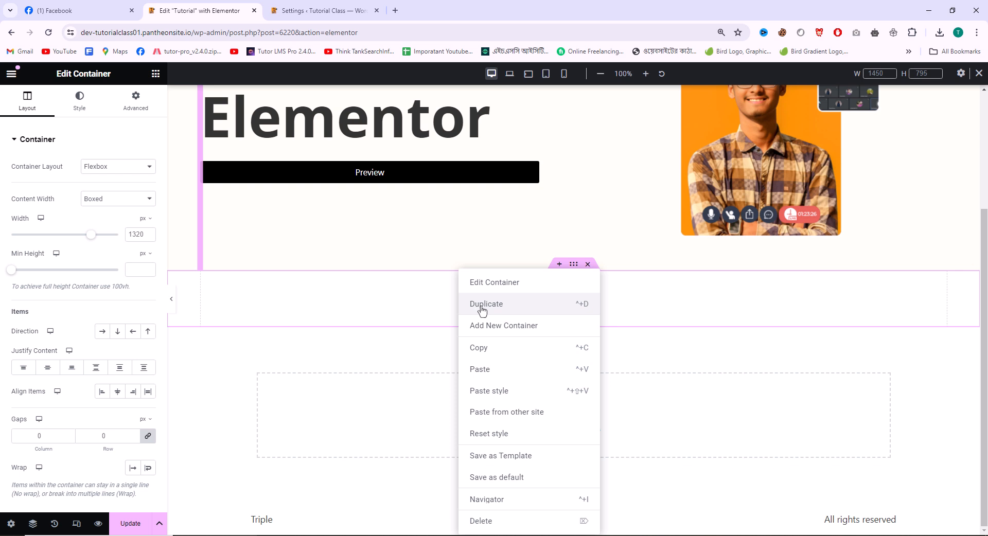
pyautogui.click(479, 307)
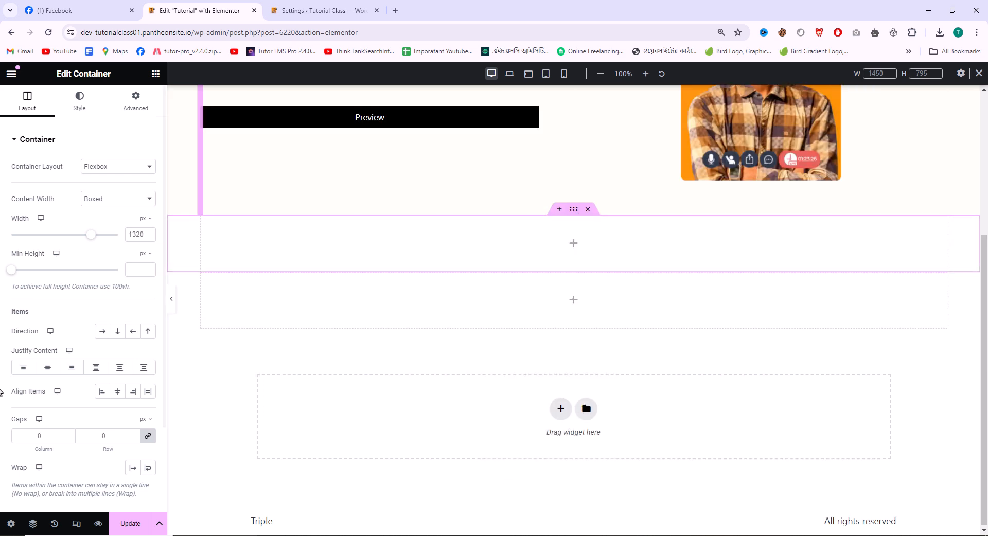
pyautogui.click(103, 331)
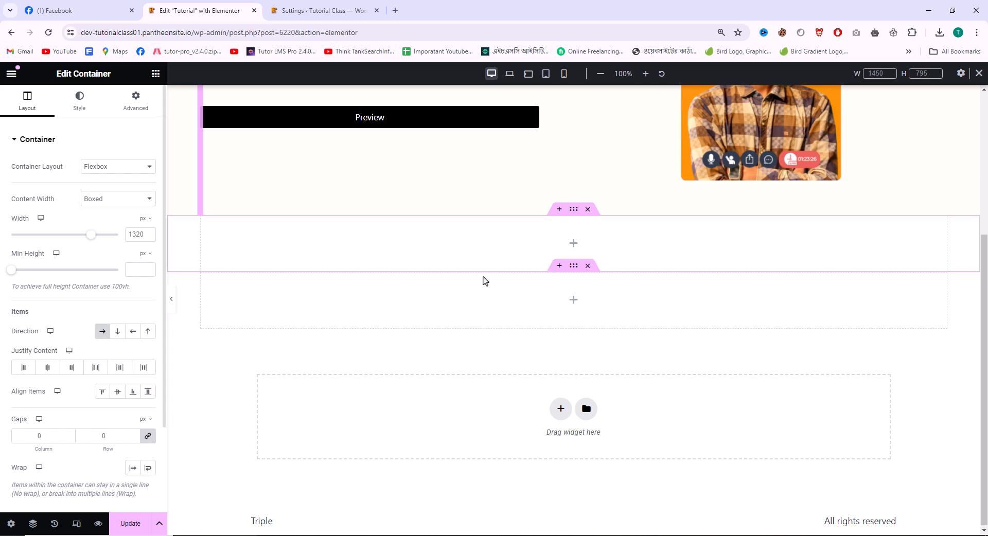
pyautogui.rightClick(535, 311)
pyautogui.click(576, 519)
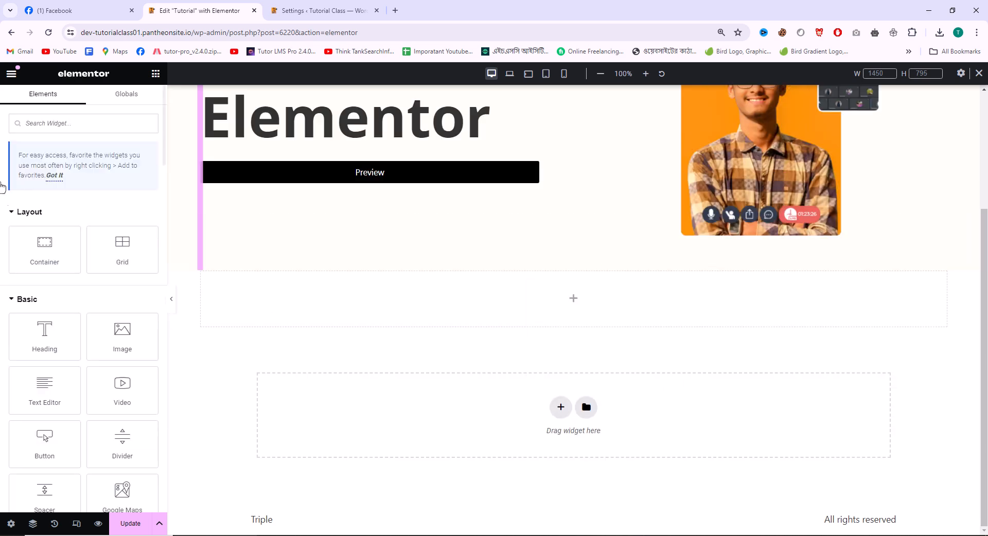
# Nest a container with horizontal row direction inside the Flexbox container and duplicate it twice to form three columns.
pyautogui.moveTo(44, 246); pyautogui.dragTo(495, 310)
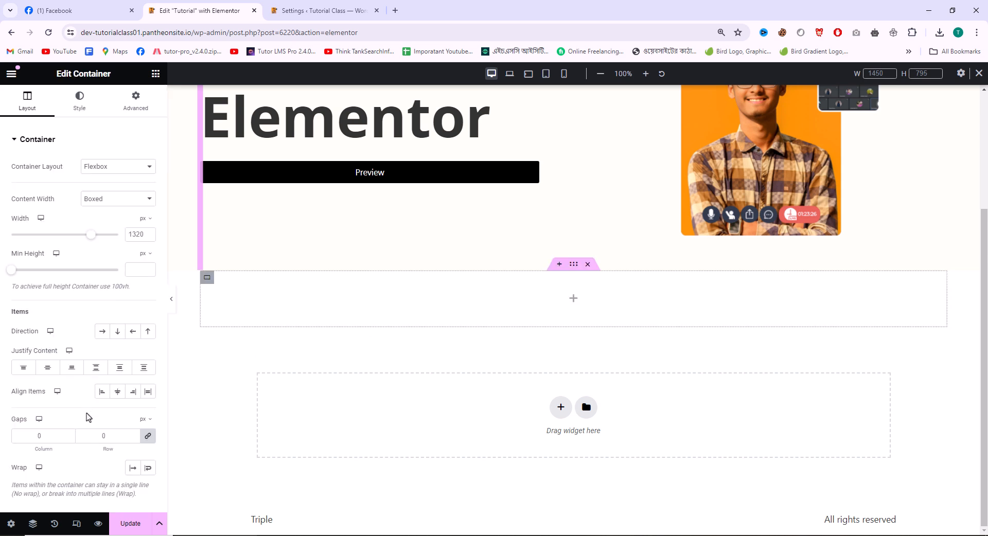
pyautogui.click(103, 331)
pyautogui.rightClick(479, 297)
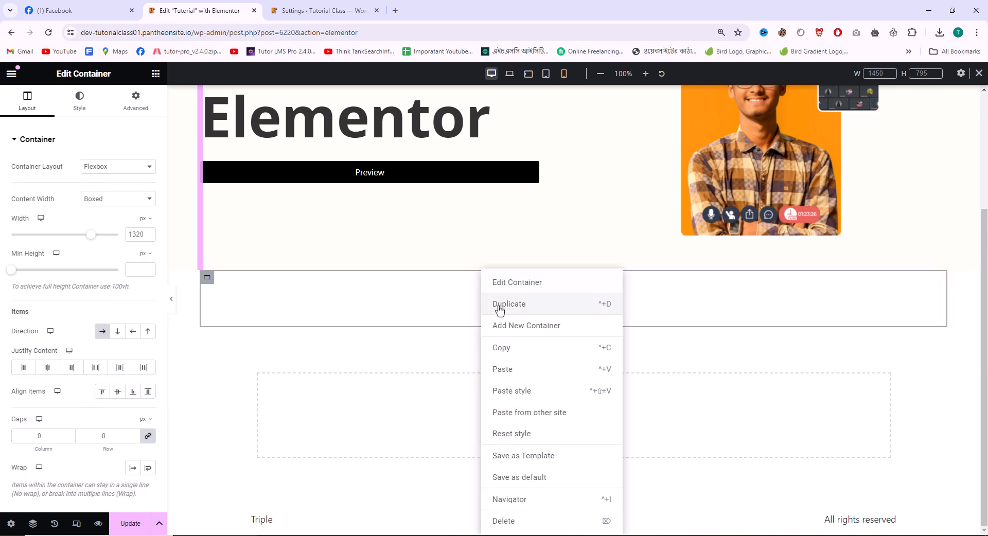
pyautogui.click(496, 307)
pyautogui.rightClick(487, 313)
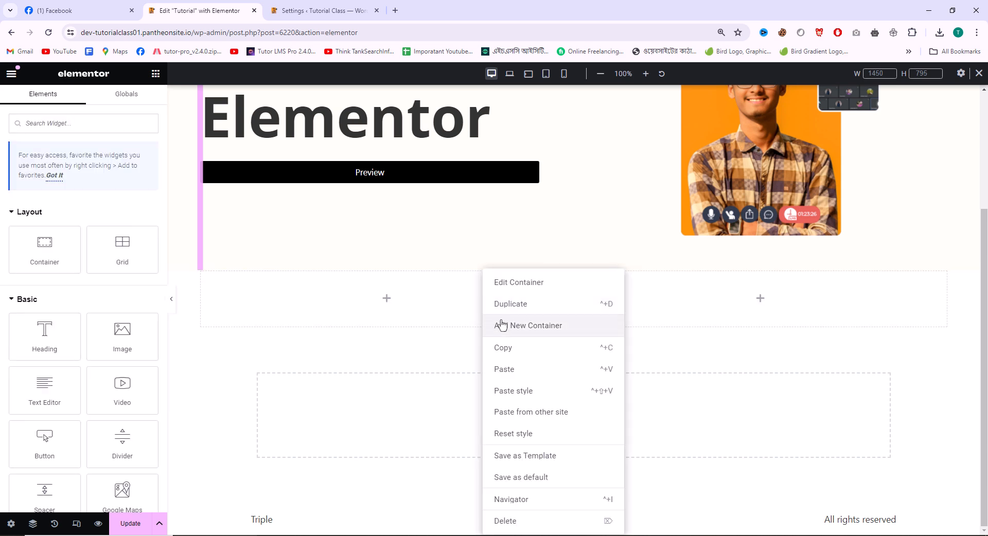
pyautogui.click(503, 308)
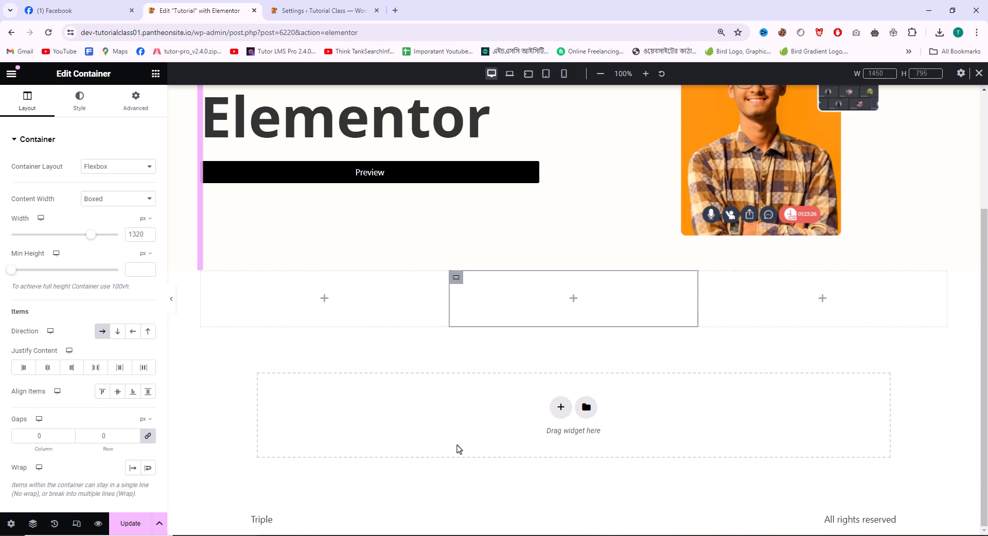
# Add a two-column grid container below the three-column row, set its columns to 3, and delete it.
pyautogui.click(560, 407)
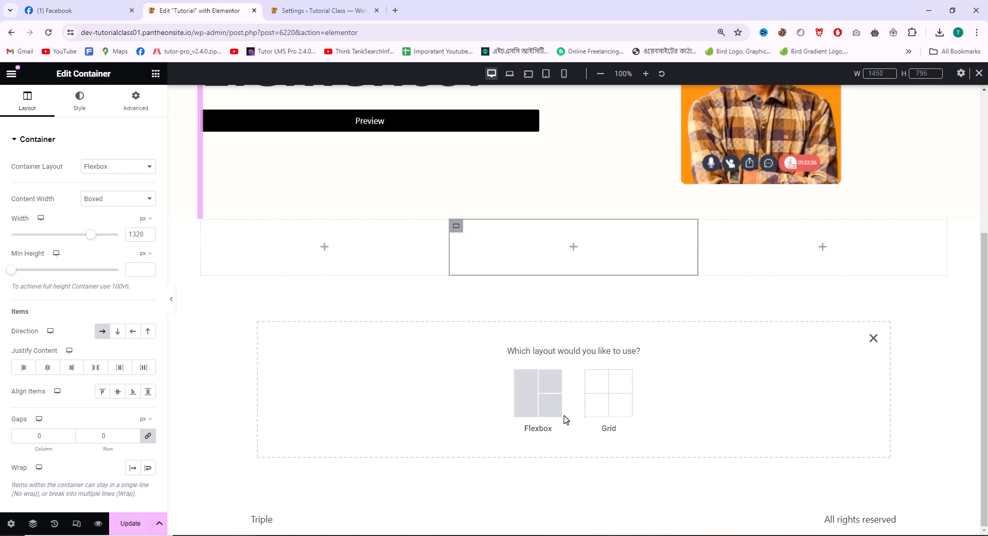
pyautogui.click(597, 411)
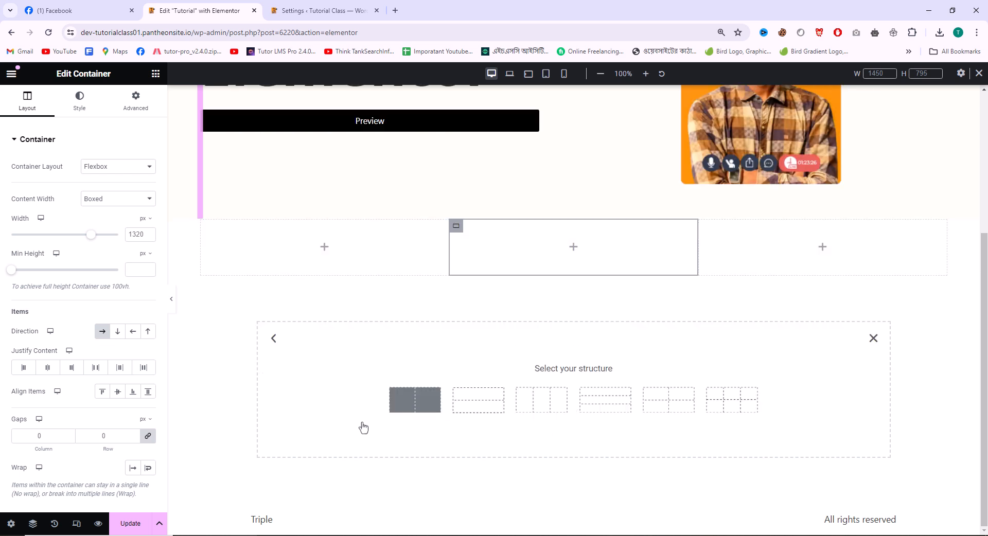
pyautogui.click(394, 407)
pyautogui.doubleClick(128, 363)
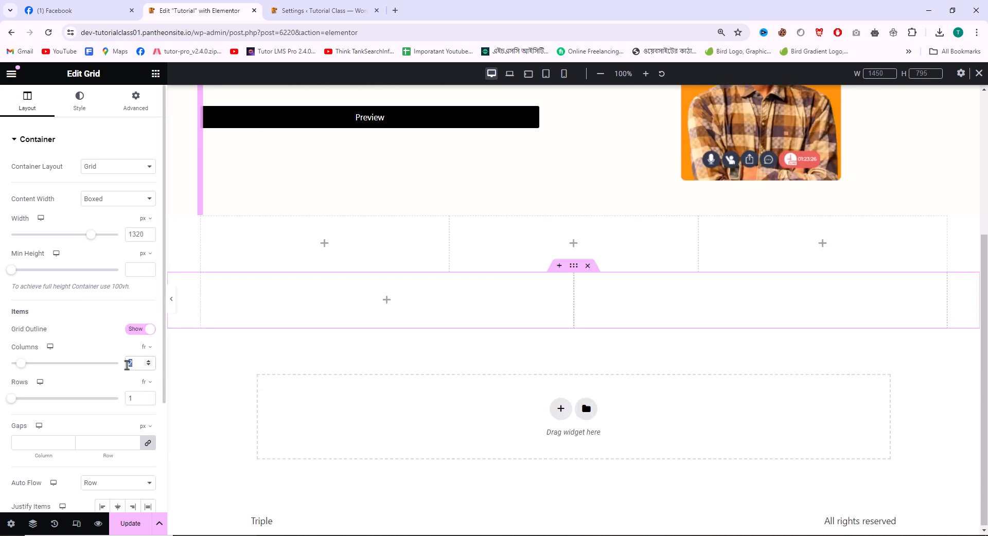
pyautogui.write('3')
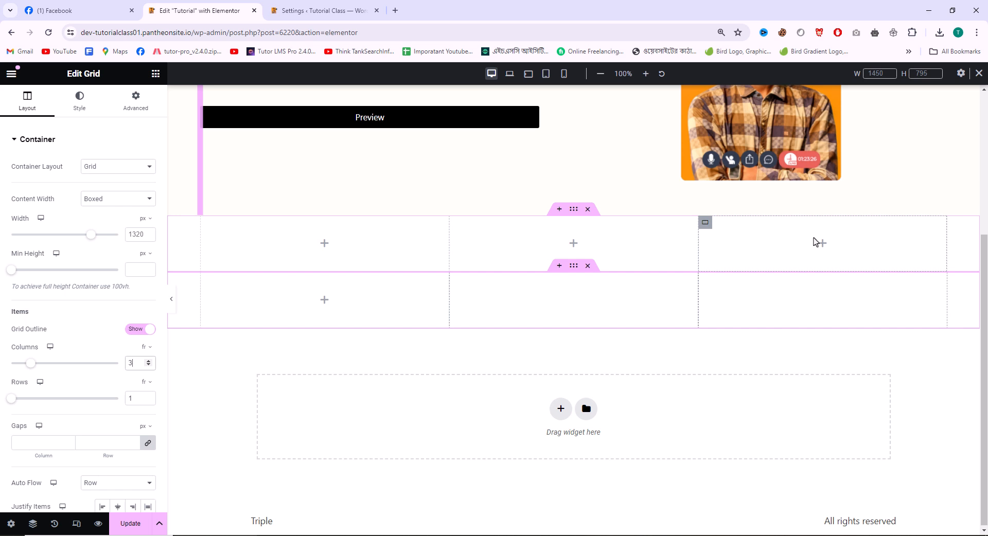
pyautogui.click(587, 267)
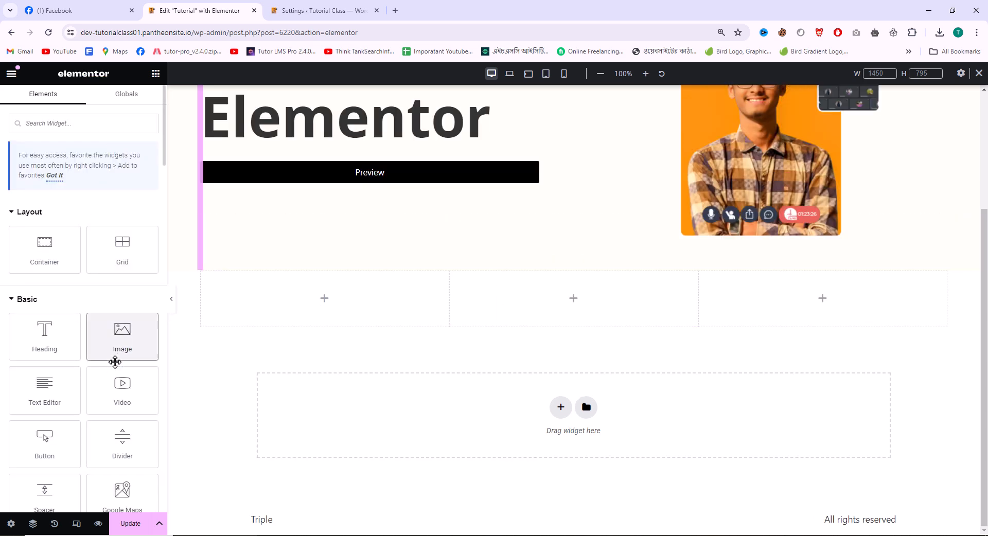
# Place an Image widget in the first column of the three-column container and choose cropped-admin-ajax.png.
pyautogui.moveTo(114, 370); pyautogui.dragTo(261, 327)
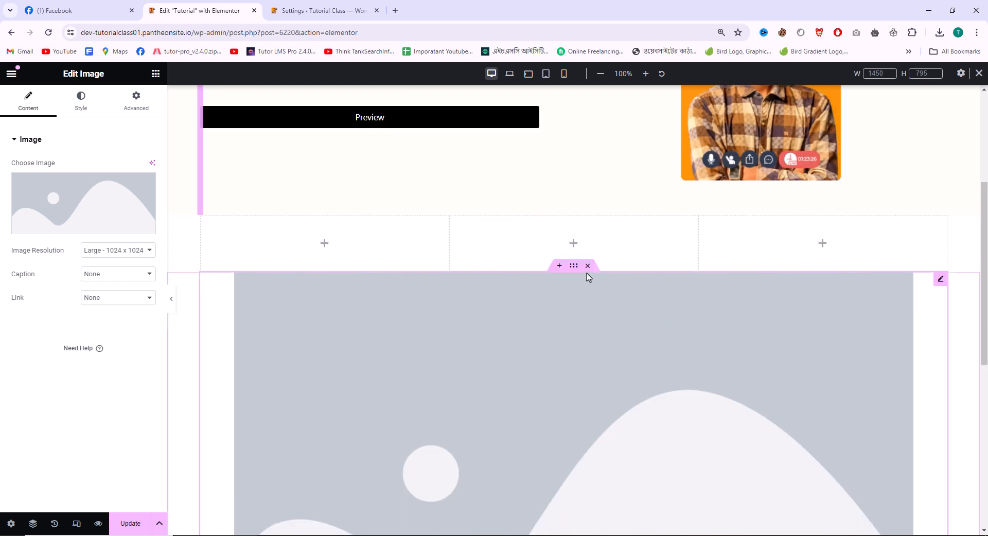
pyautogui.click(587, 266)
pyautogui.moveTo(114, 344); pyautogui.dragTo(290, 304)
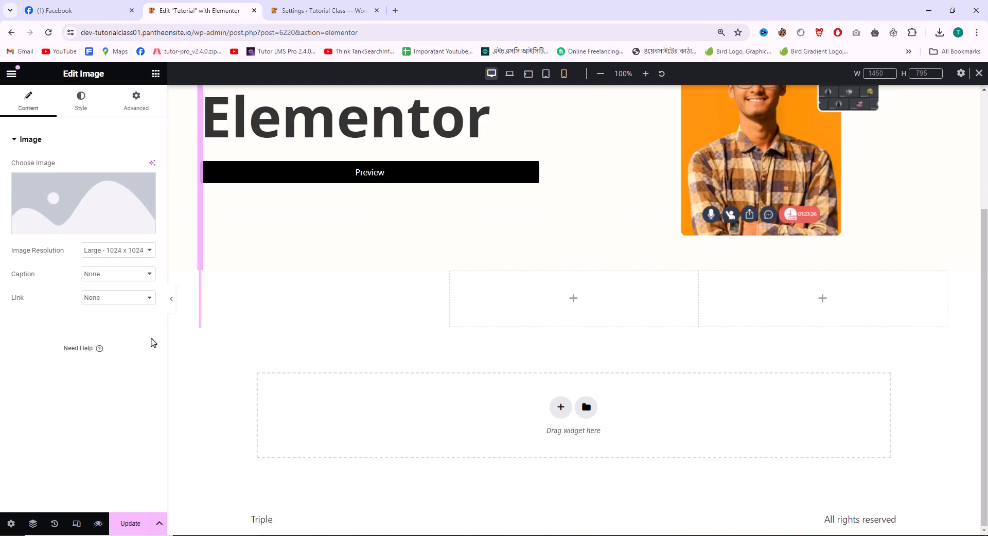
pyautogui.click(77, 220)
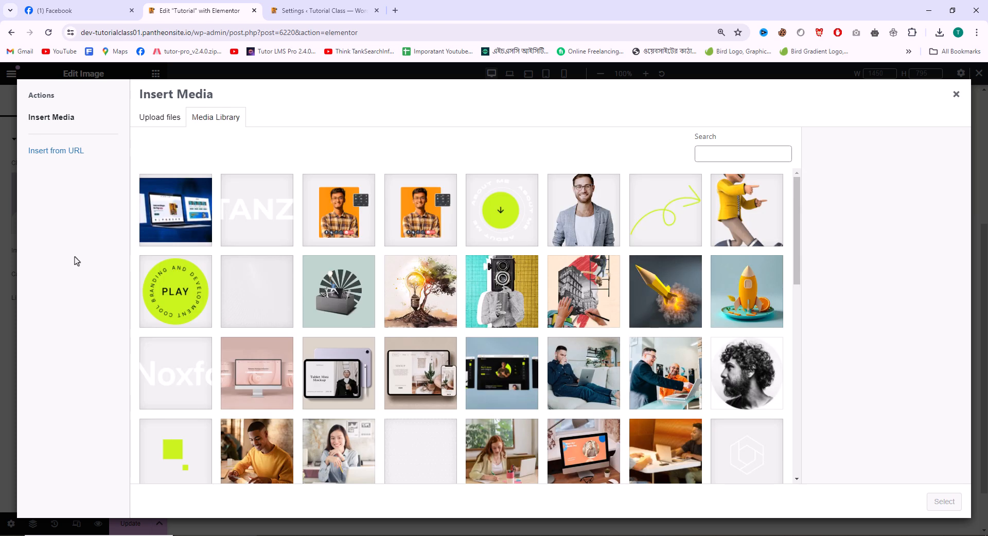
pyautogui.click(367, 224)
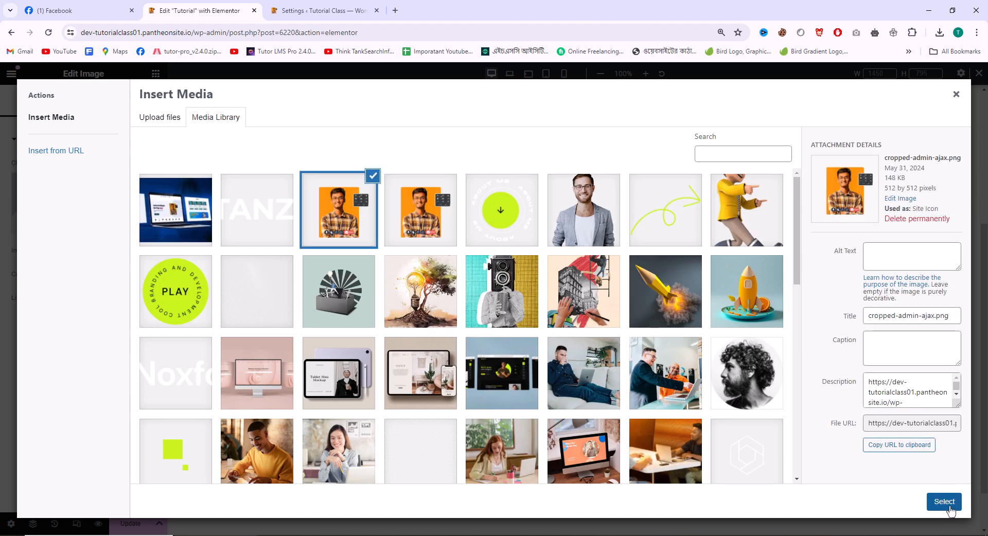
pyautogui.click(944, 502)
pyautogui.scroll(-1, 238, 335)
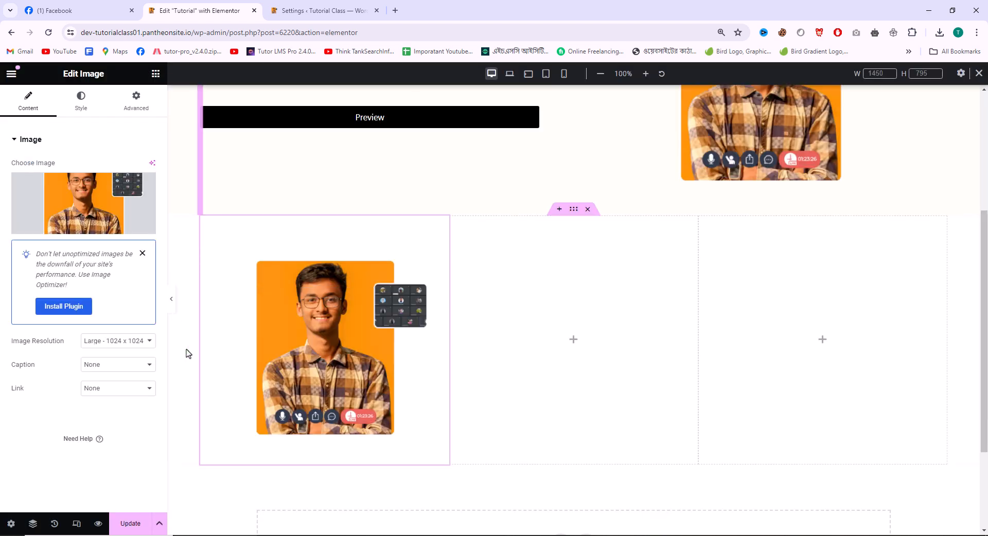
# Paste the previously copied image beside the portrait in the first column and delete it.
pyautogui.rightClick(302, 335)
pyautogui.click(335, 371)
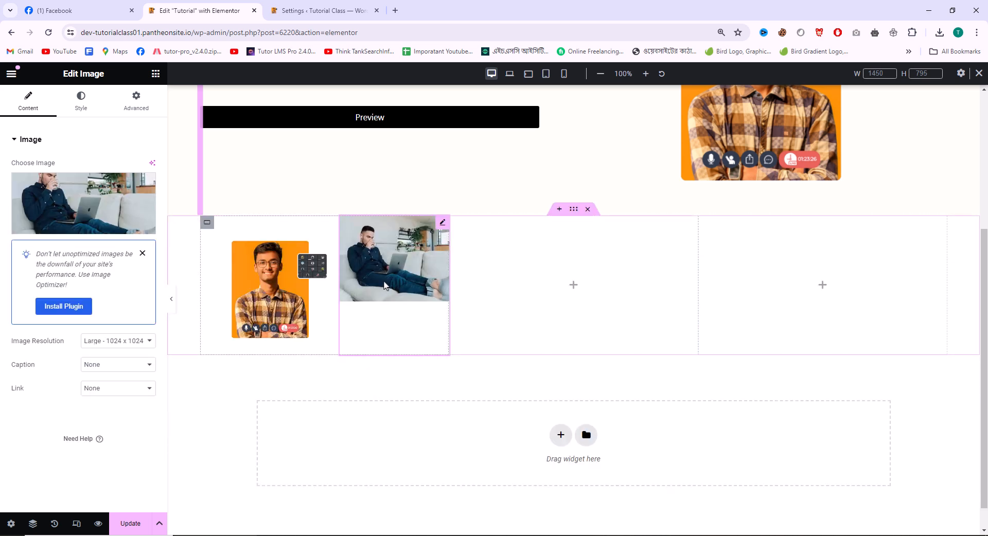
pyautogui.rightClick(402, 256)
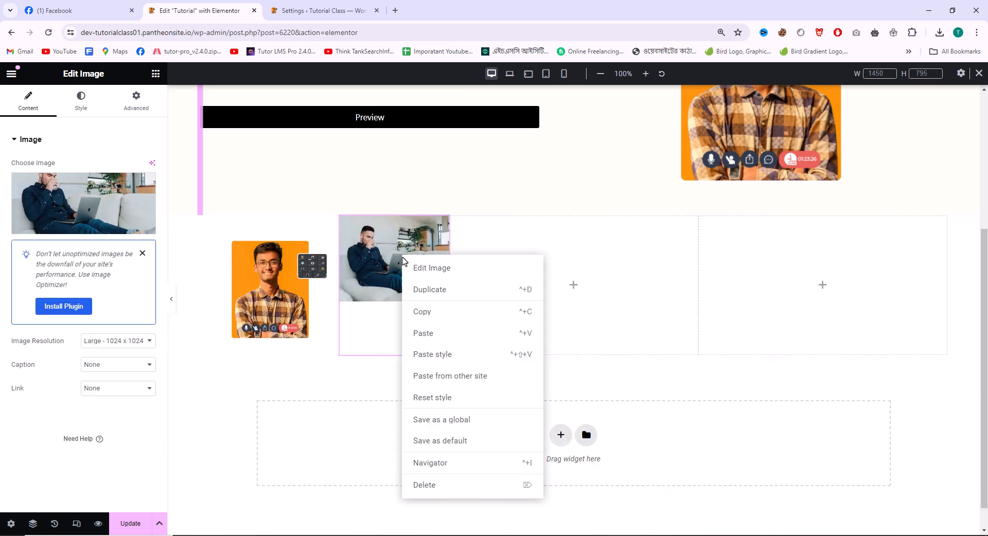
pyautogui.click(459, 487)
# Copy the portrait image from the first column and paste it into the second and third columns.
pyautogui.rightClick(303, 288)
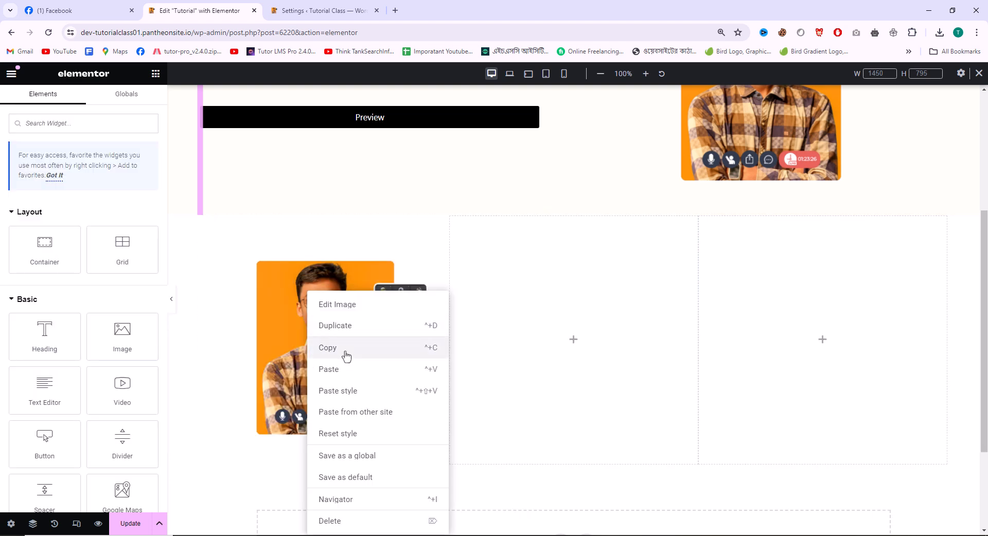
pyautogui.click(345, 351)
pyautogui.rightClick(594, 269)
pyautogui.click(615, 369)
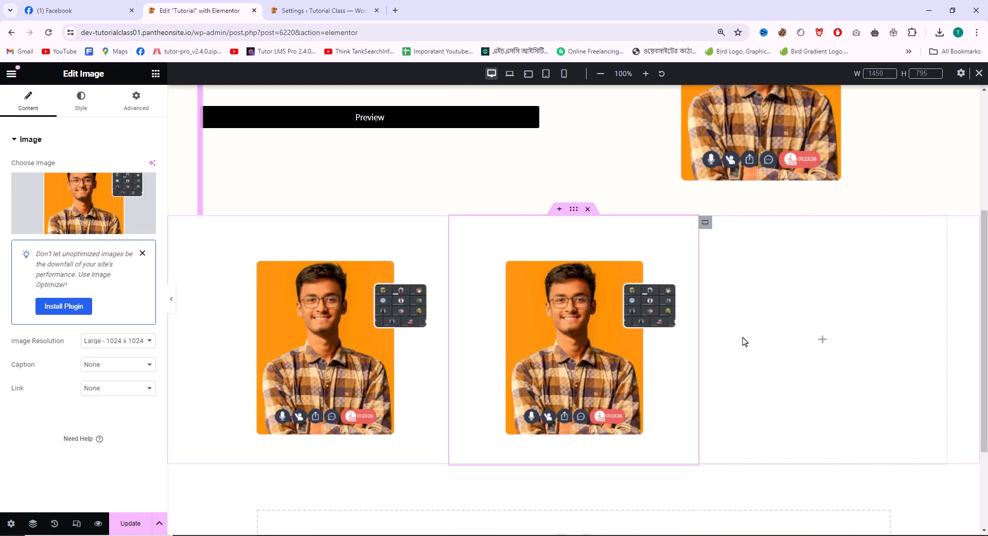
pyautogui.rightClick(781, 332)
pyautogui.click(803, 368)
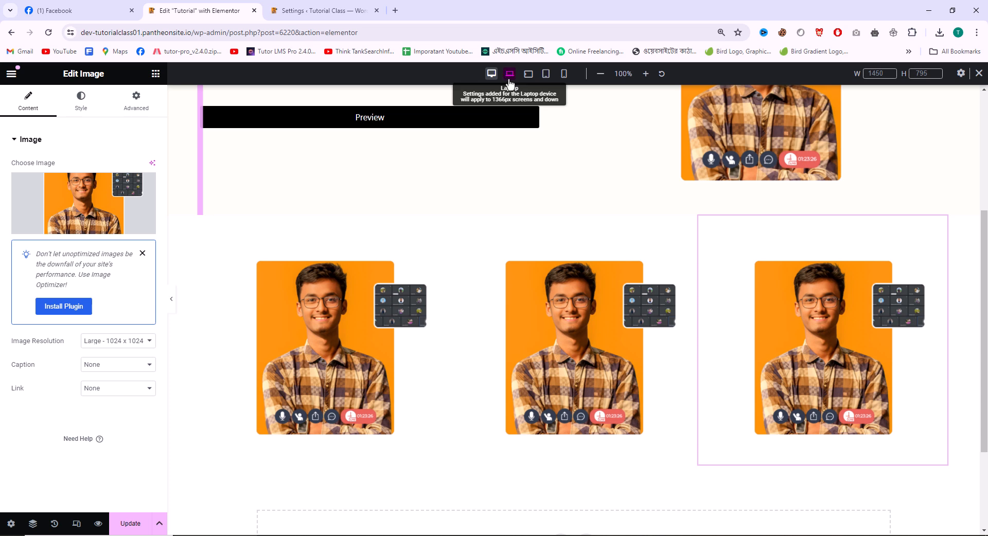
# Preview the three-image row in the tablet portrait and mobile portrait views.
pyautogui.click(546, 74)
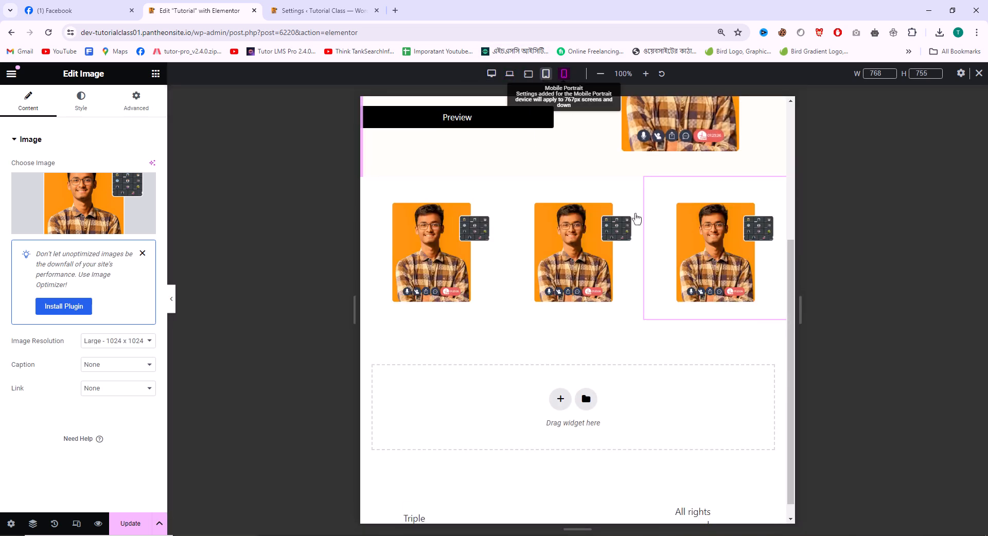
pyautogui.click(564, 73)
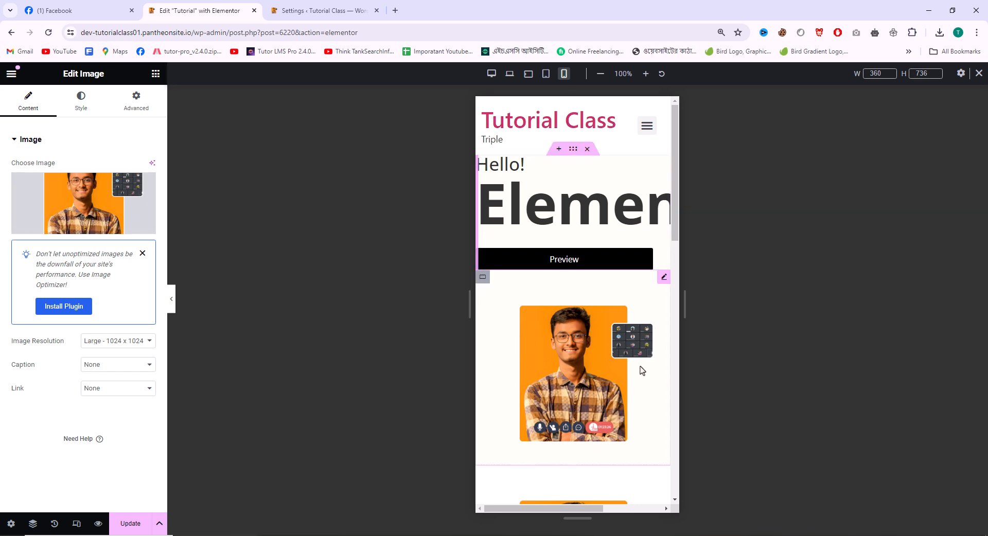
# Change the layout of the hero section's image container to Grid and set its columns to 3 in mobile portrait view.
pyautogui.click(483, 278)
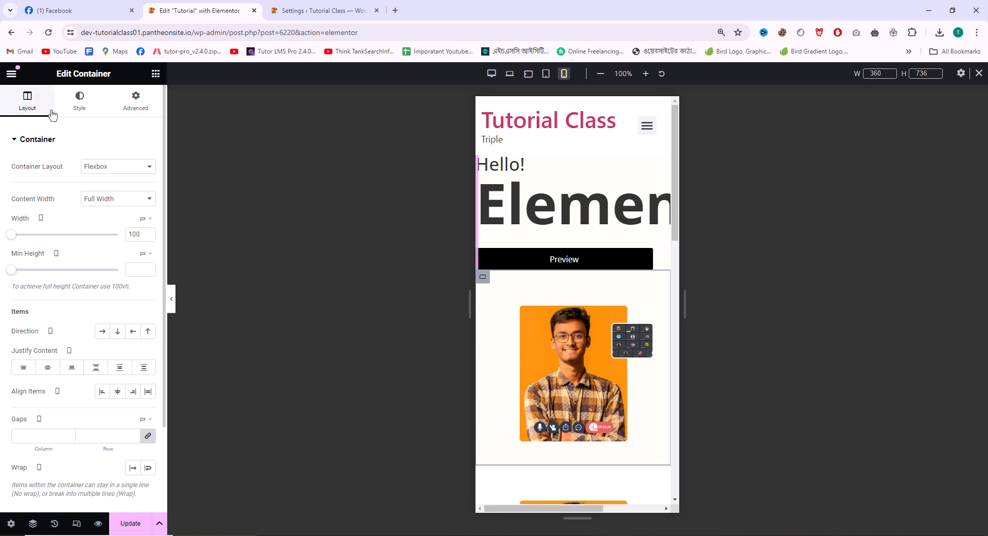
pyautogui.click(106, 168)
pyautogui.click(105, 187)
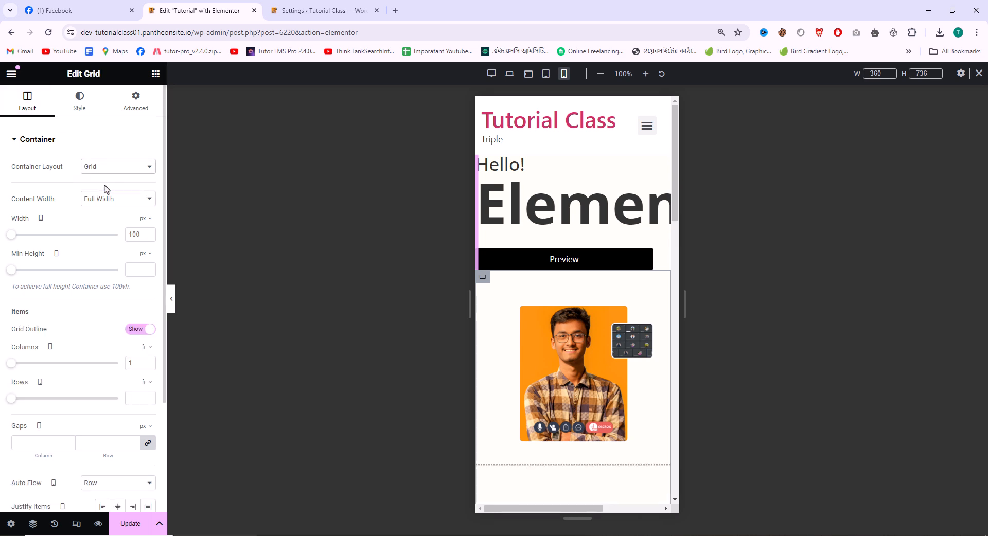
pyautogui.click(104, 170)
pyautogui.click(107, 180)
pyautogui.click(104, 171)
pyautogui.click(105, 188)
pyautogui.write('3')
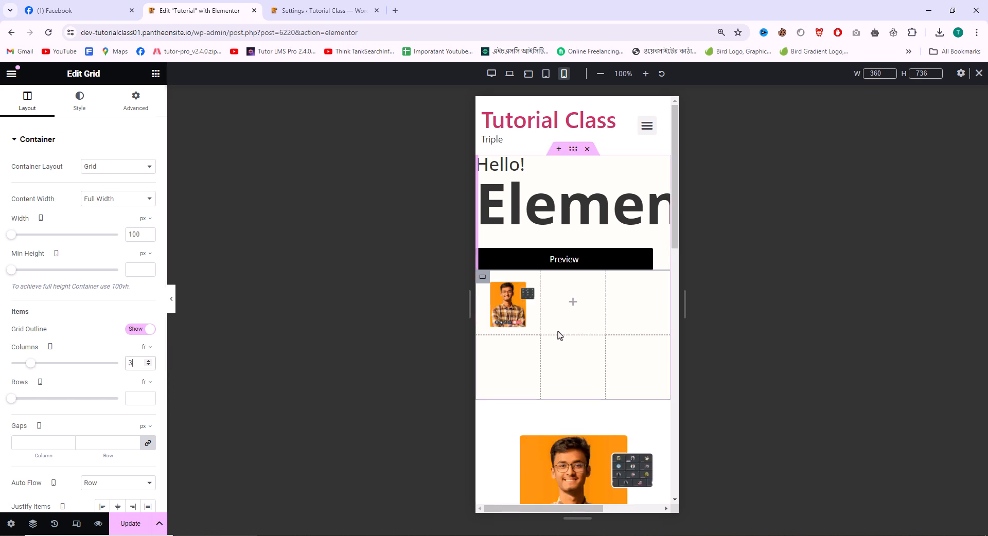
# Return to the desktop view and delete the container with the three portrait images below the hero section.
pyautogui.scroll(-1, 530, 409)
pyautogui.scroll(-1, 530, 410)
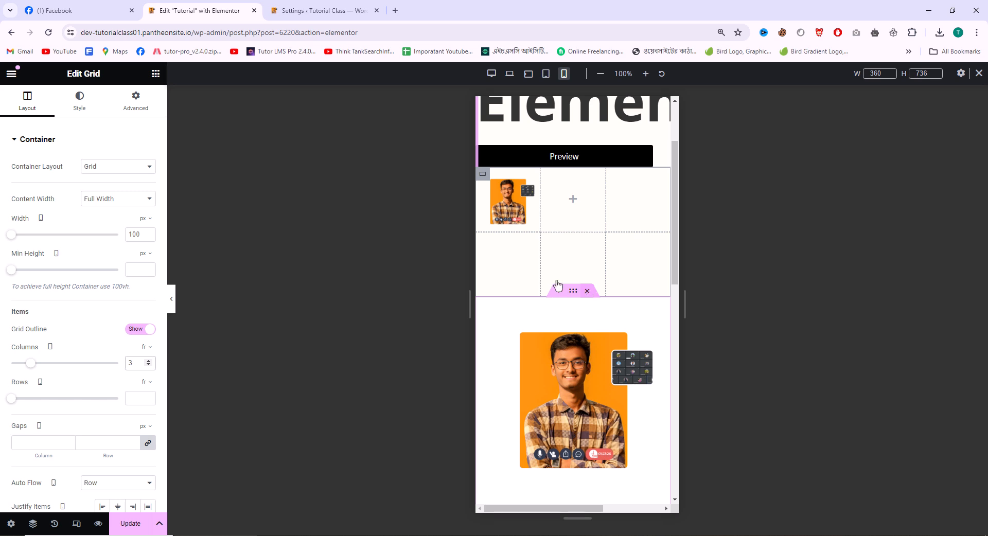
pyautogui.click(487, 79)
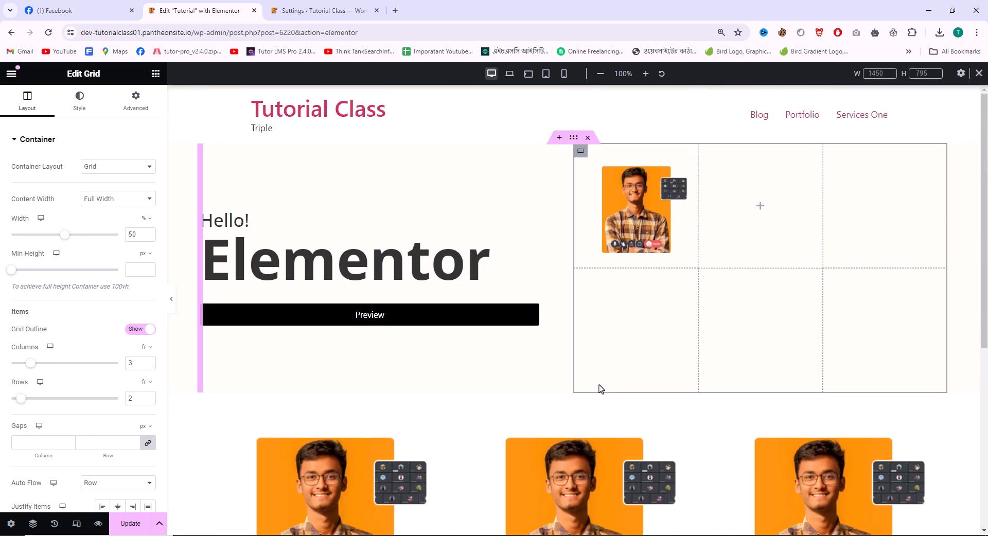
pyautogui.click(587, 386)
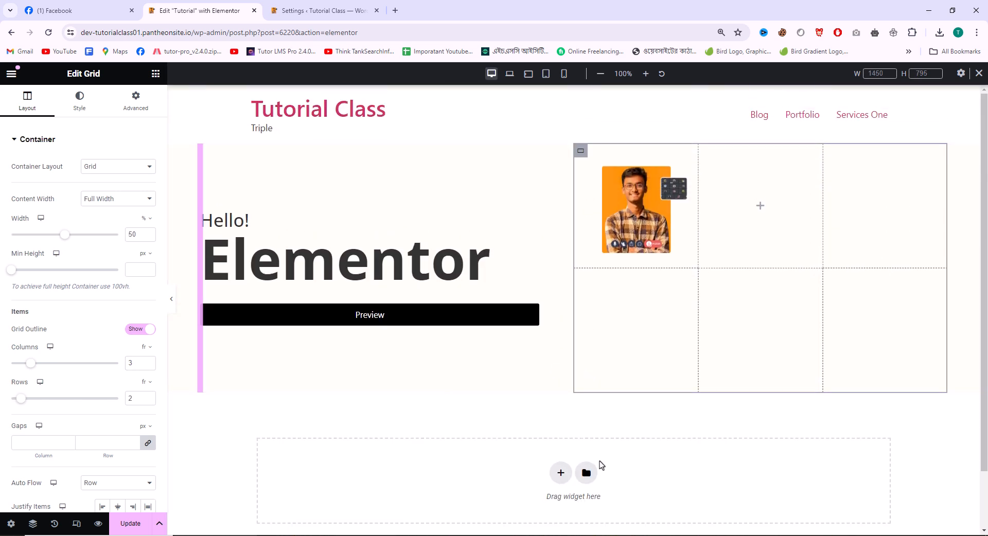
pyautogui.scroll(-1, 216, 404)
pyautogui.click(155, 73)
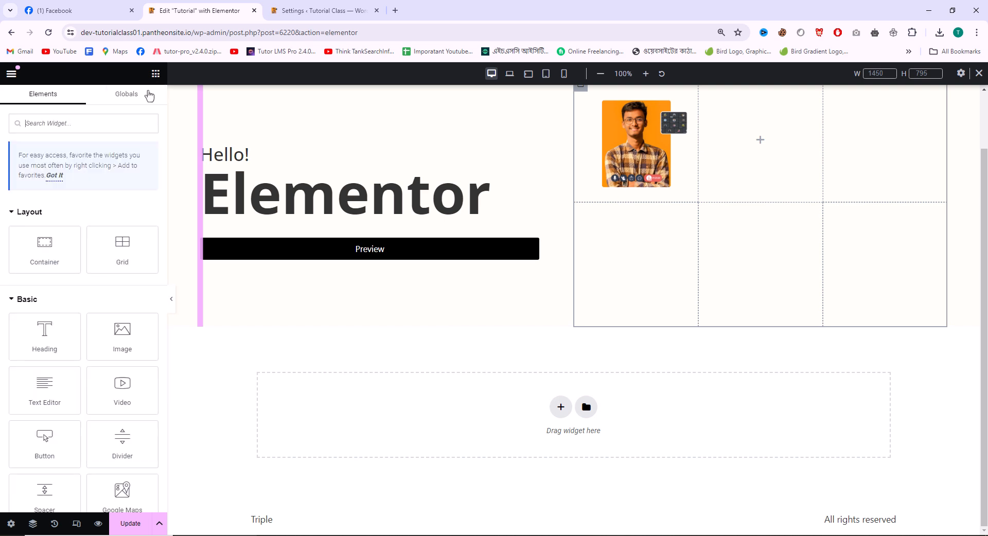
pyautogui.moveTo(96, 347); pyautogui.dragTo(478, 420)
pyautogui.moveTo(404, 424); pyautogui.dragTo(418, 386)
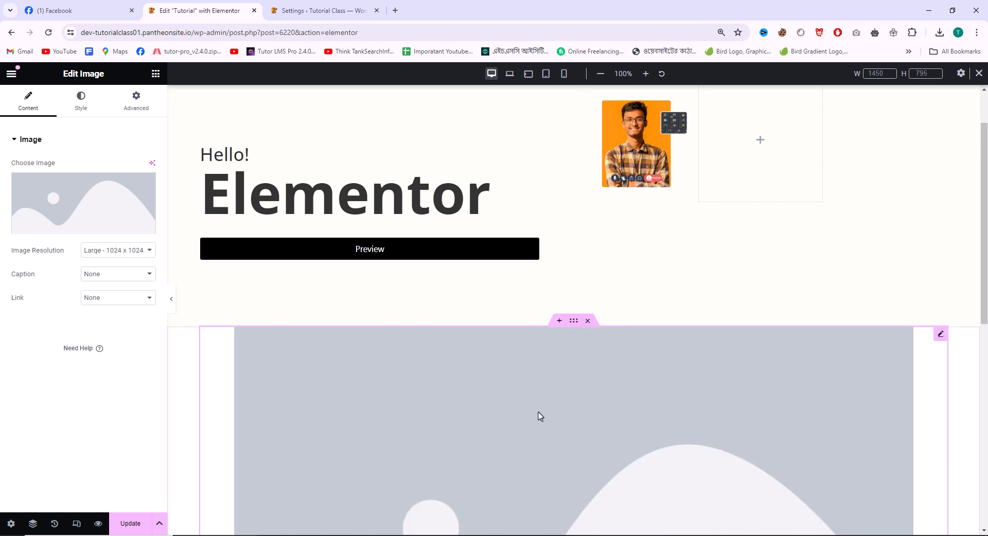
pyautogui.press('Delete')
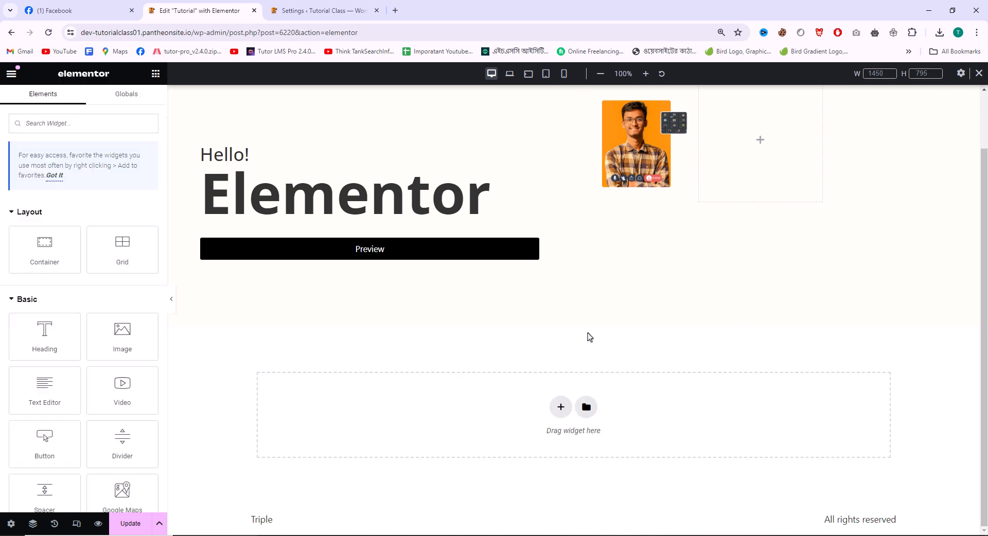
# Add a new Flexbox container with the horizontal row structure below the hero section.
pyautogui.click(558, 414)
pyautogui.click(517, 452)
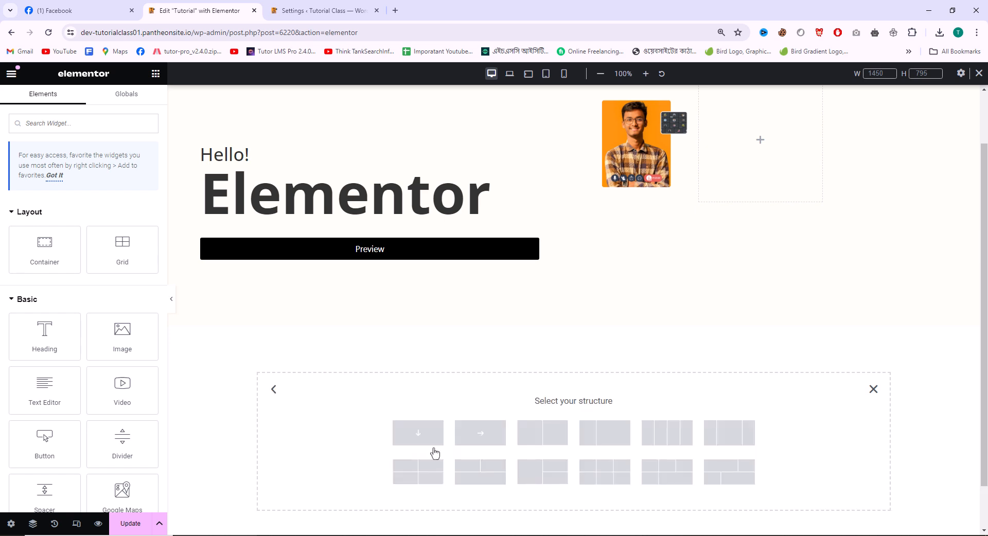
pyautogui.click(466, 442)
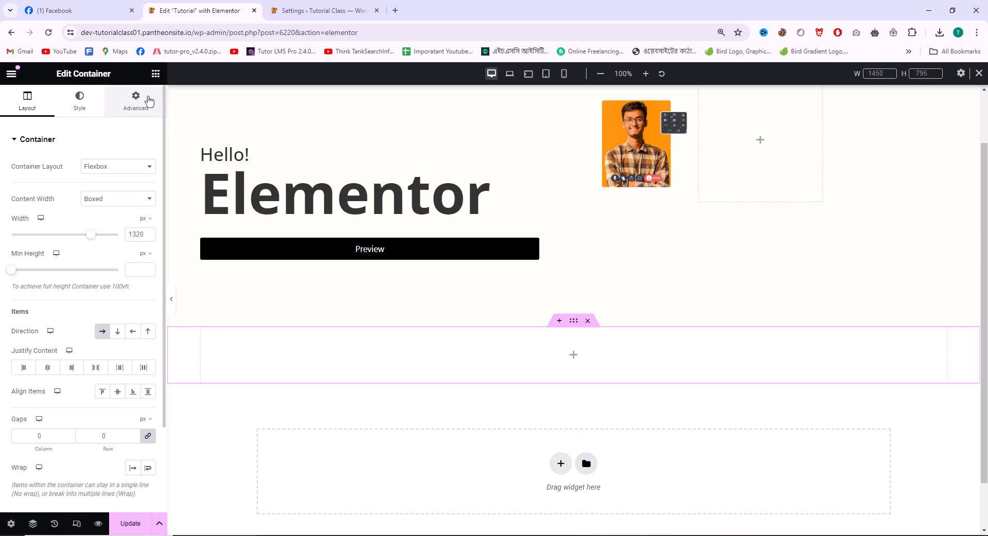
# Place an Image widget in the new Flexbox container and choose the orange-background portrait from the media library.
pyautogui.click(156, 73)
pyautogui.moveTo(110, 340); pyautogui.dragTo(314, 335)
pyautogui.click(77, 224)
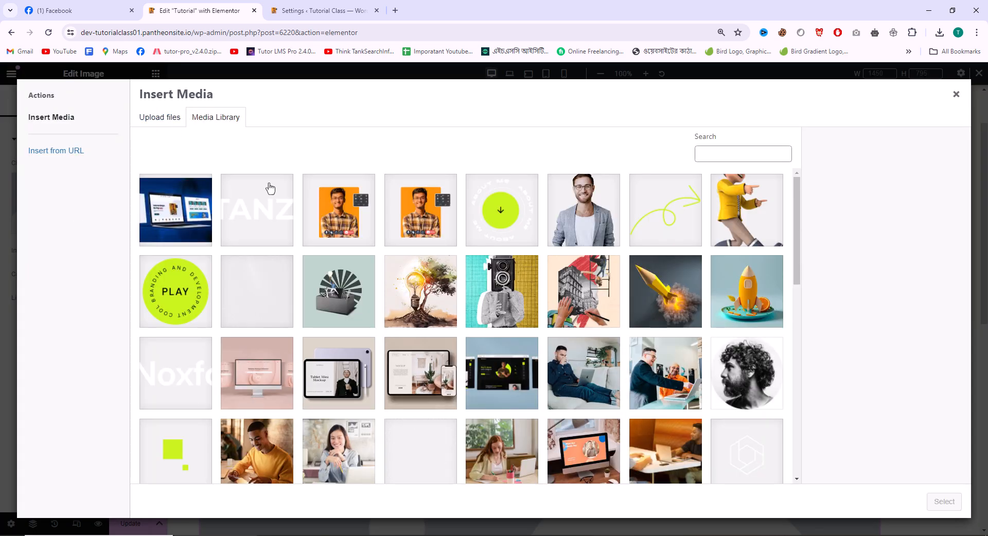
pyautogui.click(359, 186)
pyautogui.click(946, 500)
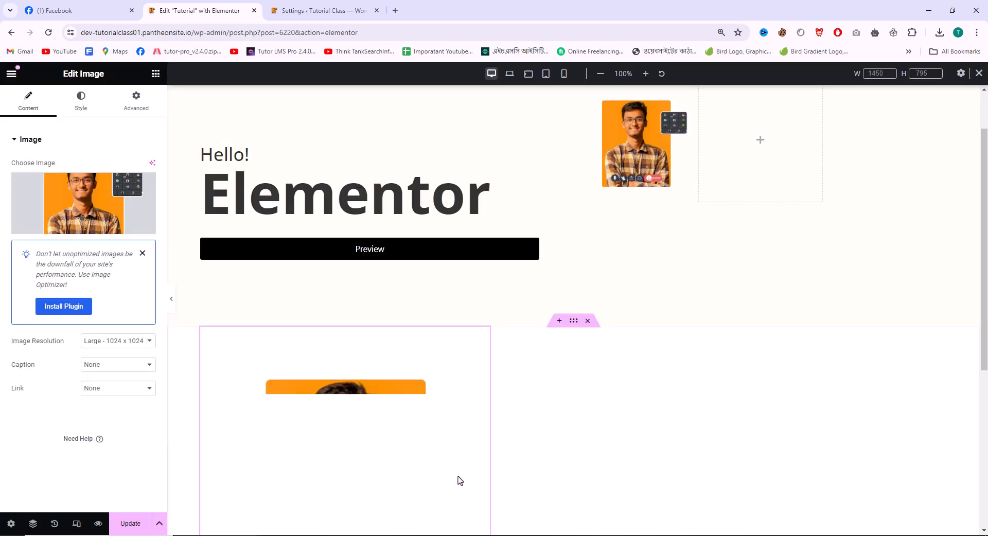
# Duplicate the portrait image twice so that the container holds three images in a row.
pyautogui.scroll(-3, 463, 412)
pyautogui.rightClick(389, 291)
pyautogui.click(427, 325)
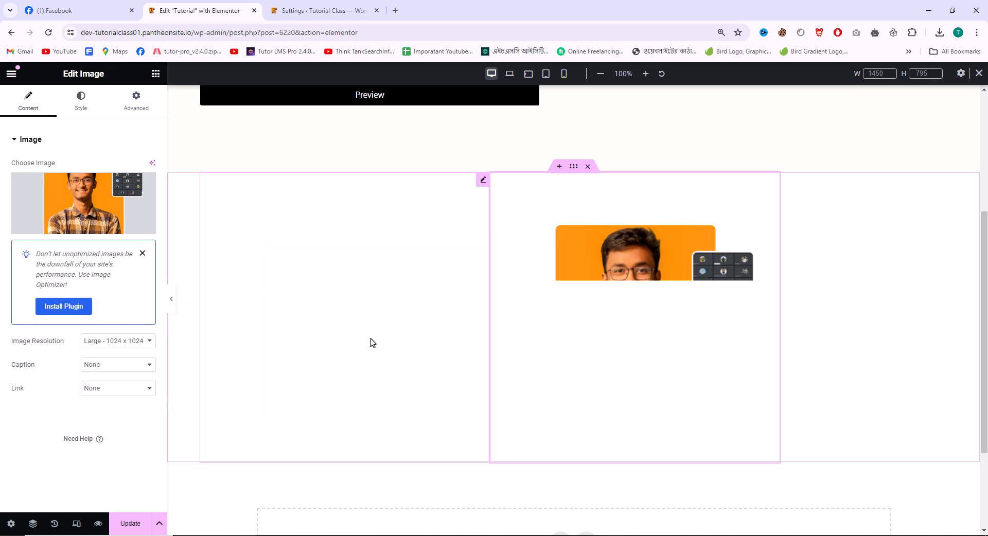
pyautogui.rightClick(408, 324)
pyautogui.click(431, 326)
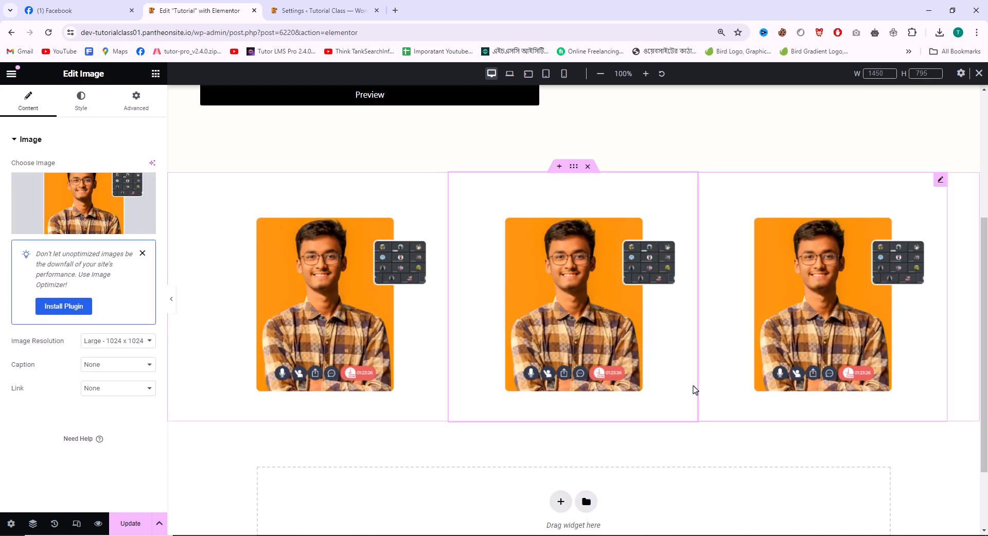
# In mobile portrait view, change the three-image container's layout to Grid and set its columns to 3.
pyautogui.click(564, 73)
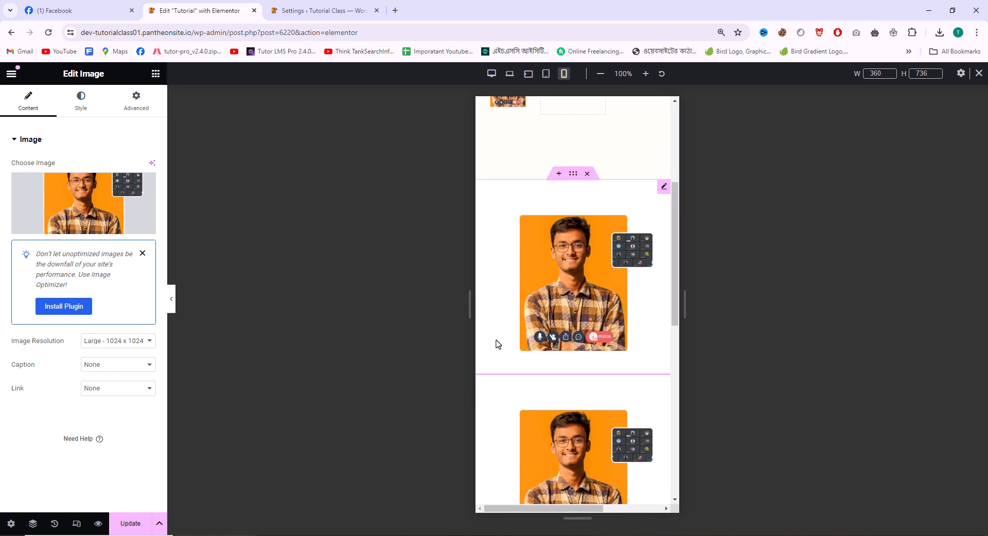
pyautogui.scroll(3, 555, 317)
pyautogui.click(572, 328)
pyautogui.click(93, 170)
pyautogui.click(98, 187)
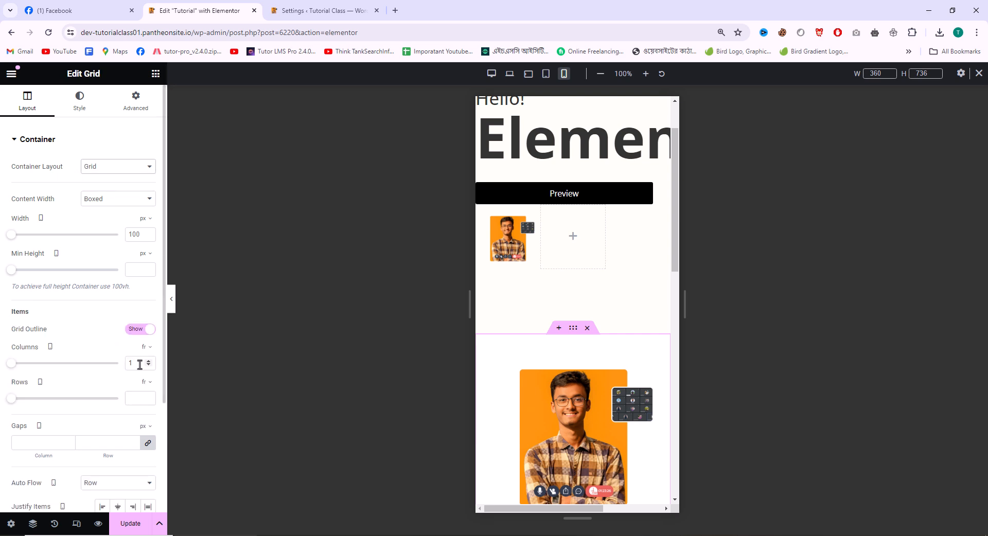
pyautogui.moveTo(136, 367); pyautogui.dragTo(123, 370)
pyautogui.write('3')
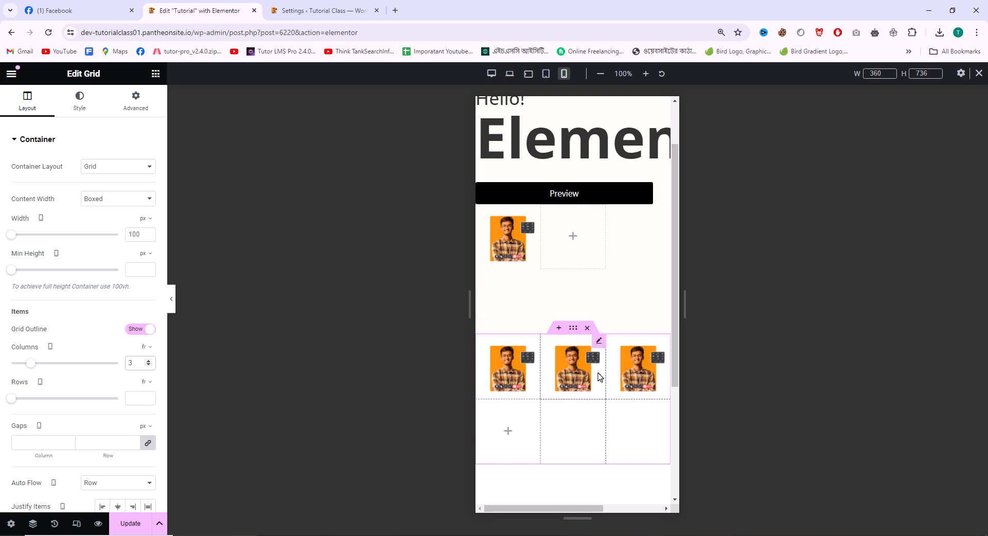
# Set the three-image grid's rows to 1 in mobile portrait view.
pyautogui.scroll(-1, 579, 448)
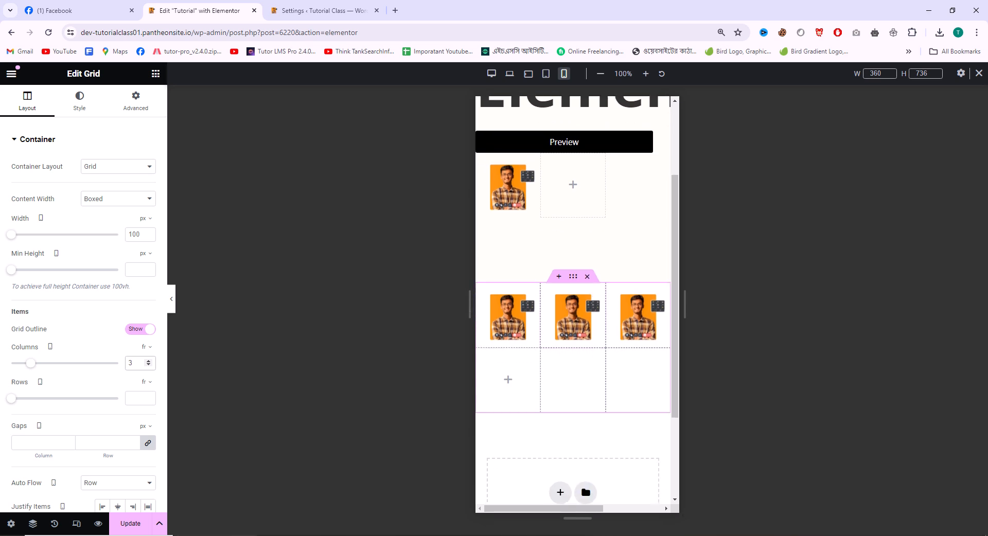
pyautogui.click(131, 400)
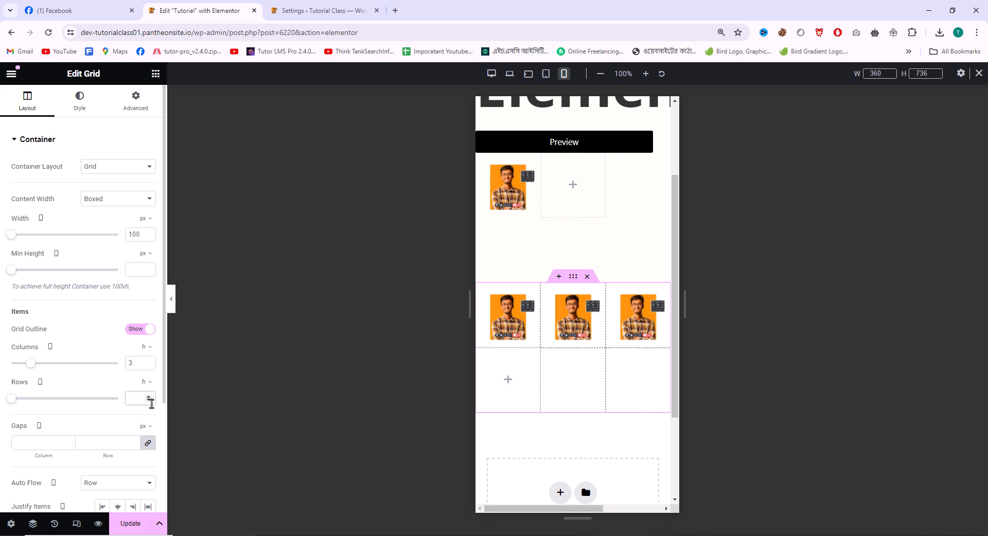
pyautogui.write('0')
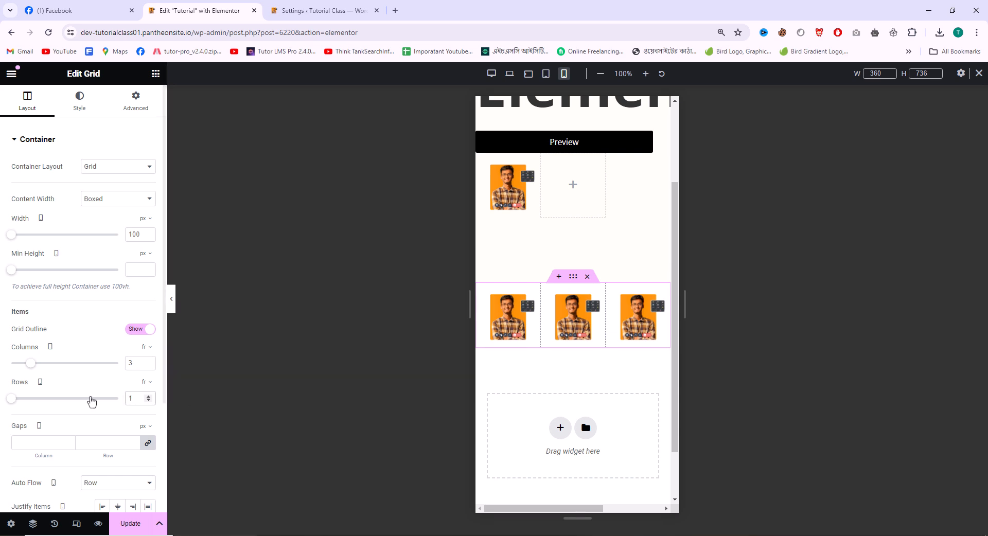
# Delete the hero section container above the image grid and return to the desktop view.
pyautogui.scroll(3, 594, 426)
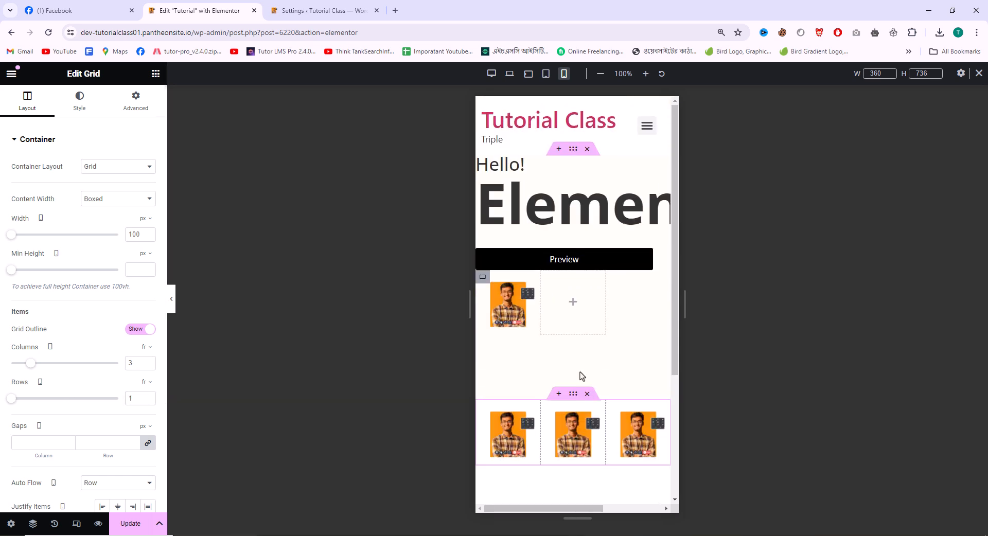
pyautogui.click(587, 149)
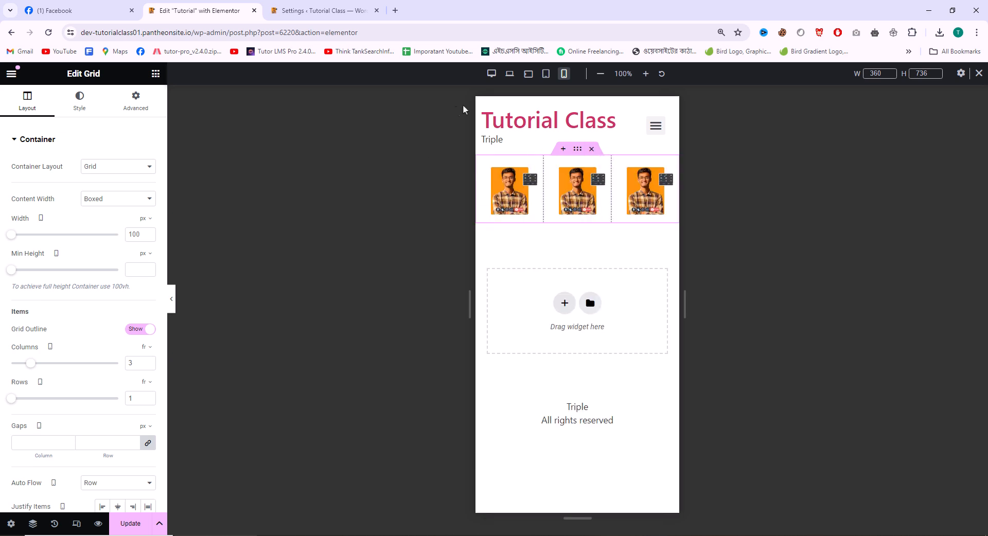
pyautogui.click(491, 73)
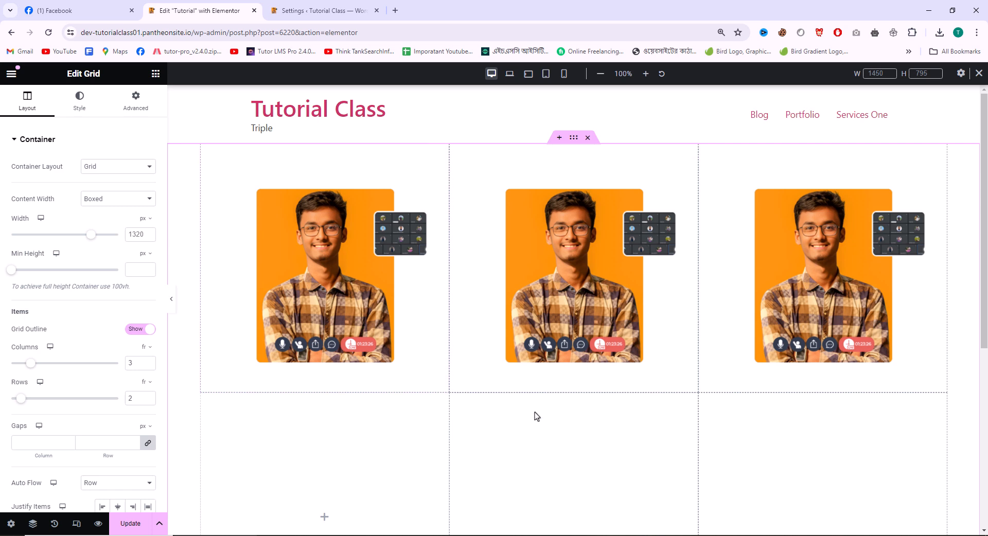
# Preview the three-image grid in the laptop, tablet landscape, tablet portrait and mobile portrait views.
pyautogui.click(510, 75)
pyautogui.click(528, 74)
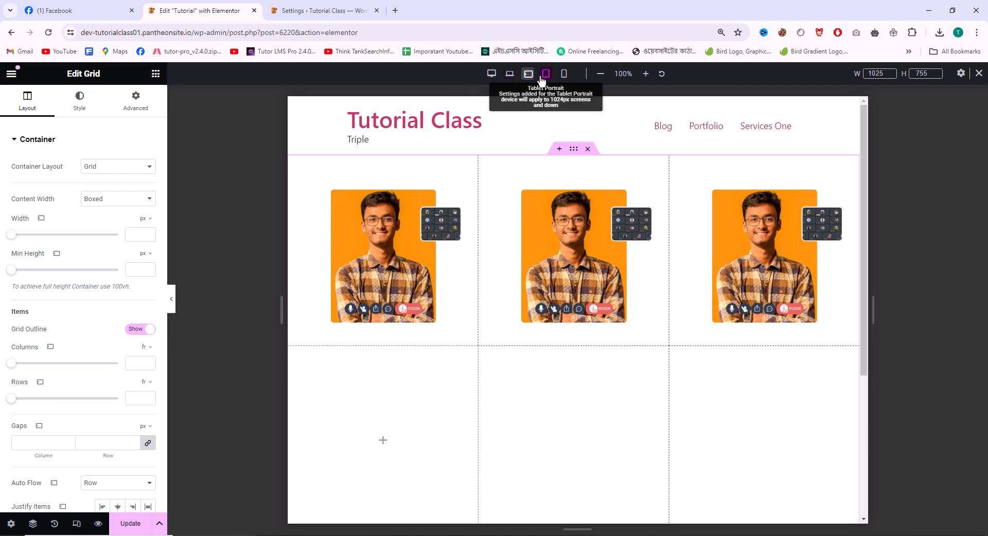
pyautogui.click(544, 75)
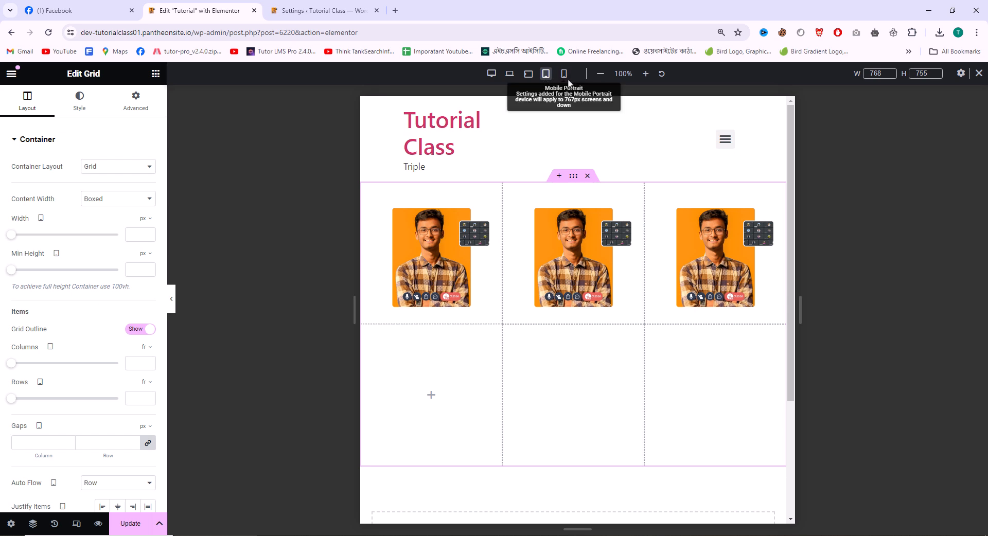
pyautogui.click(564, 75)
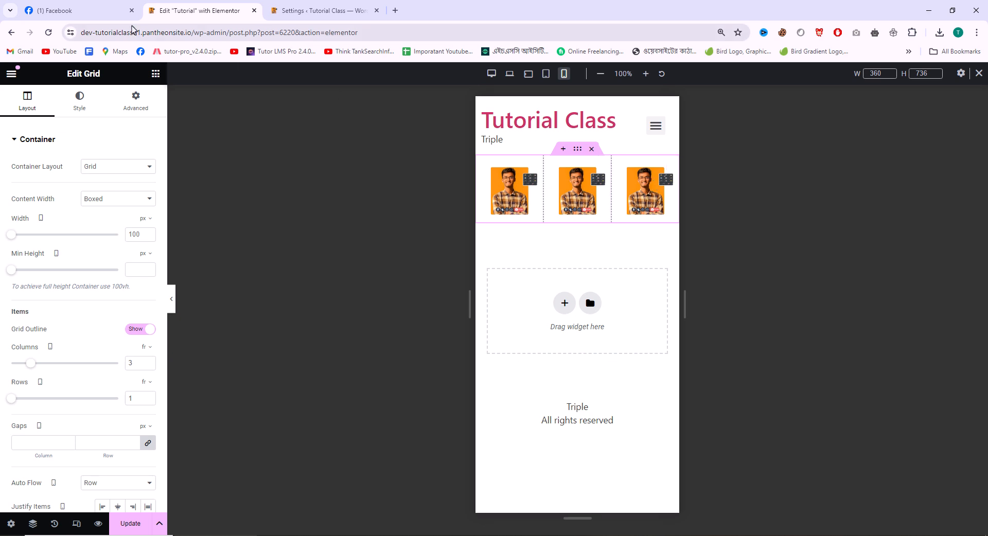
# Show the widget list and collapse its Layout and Basic categories.
pyautogui.click(155, 74)
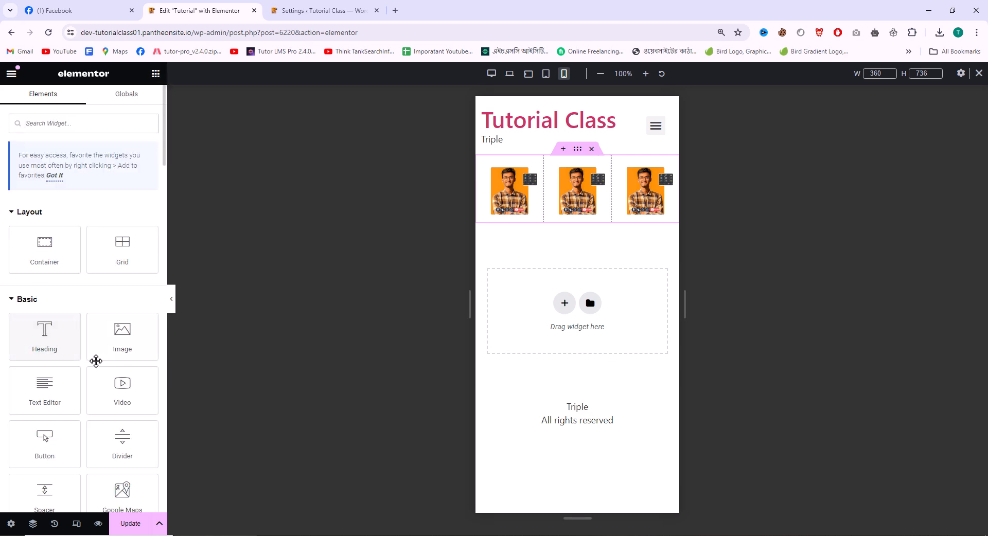
pyautogui.click(14, 300)
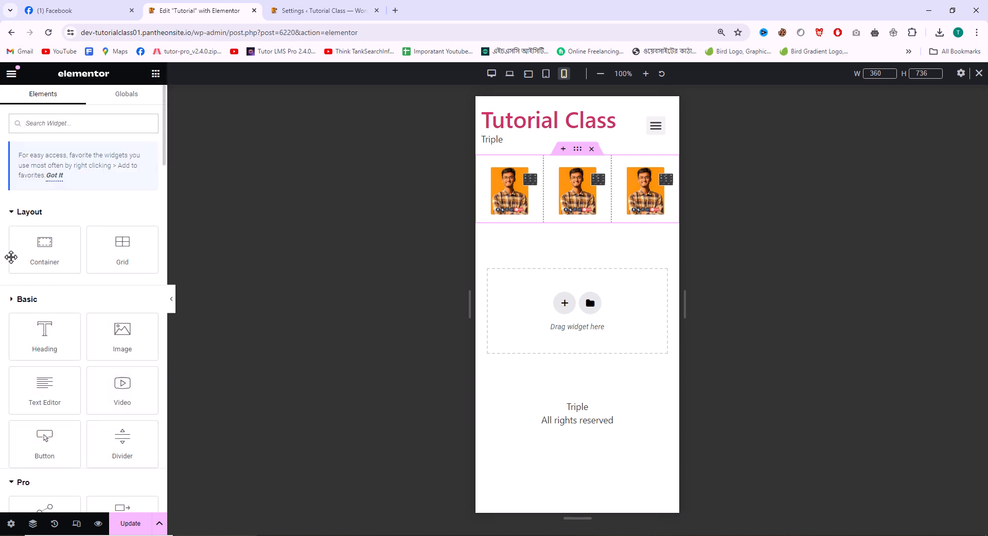
pyautogui.click(19, 212)
pyautogui.click(15, 240)
pyautogui.scroll(-3, 71, 343)
pyautogui.scroll(3, 72, 346)
pyautogui.click(16, 240)
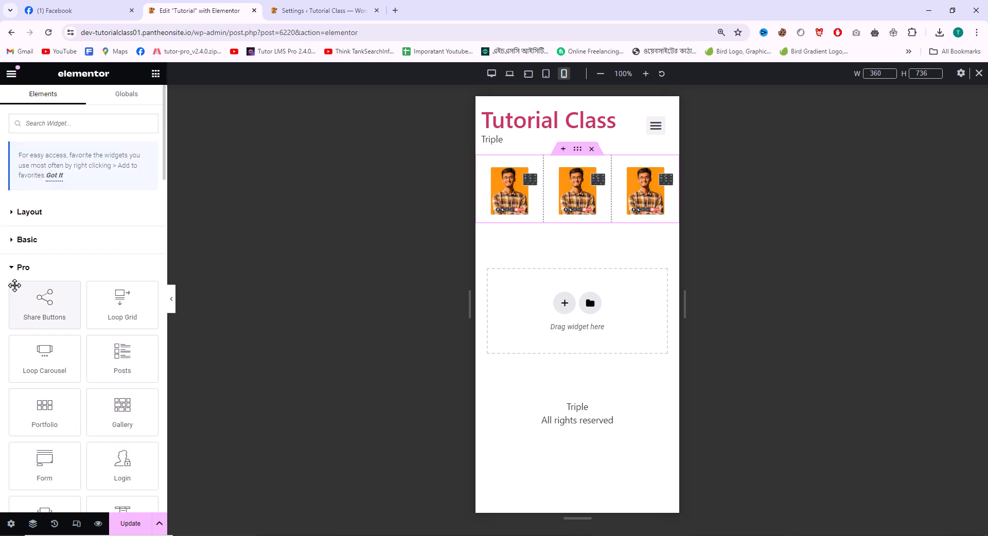
# Look through the Pro and General widgets, and collapse the remaining categories so that only the category names are listed.
pyautogui.scroll(-10, 66, 322)
pyautogui.scroll(-10, 84, 348)
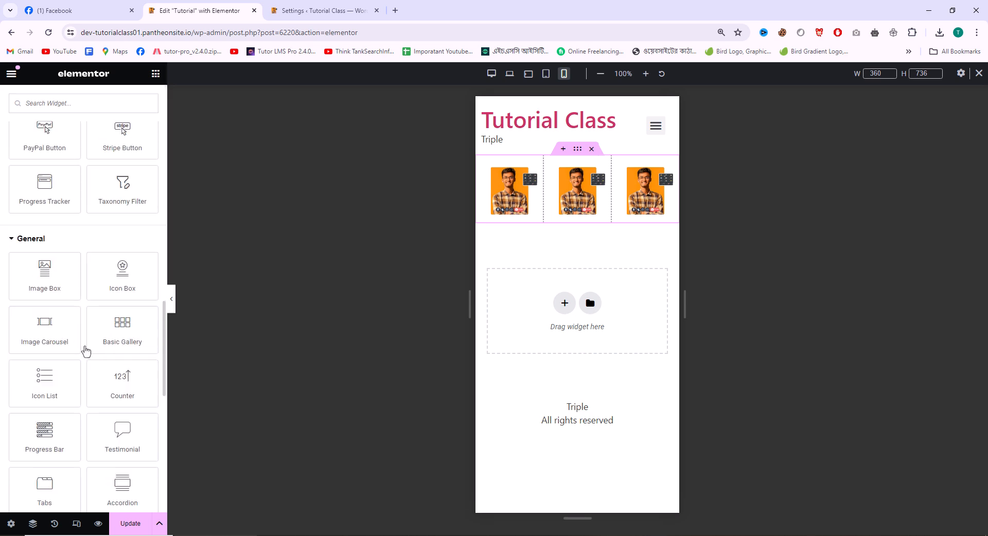
pyautogui.scroll(3, 75, 340)
pyautogui.click(21, 304)
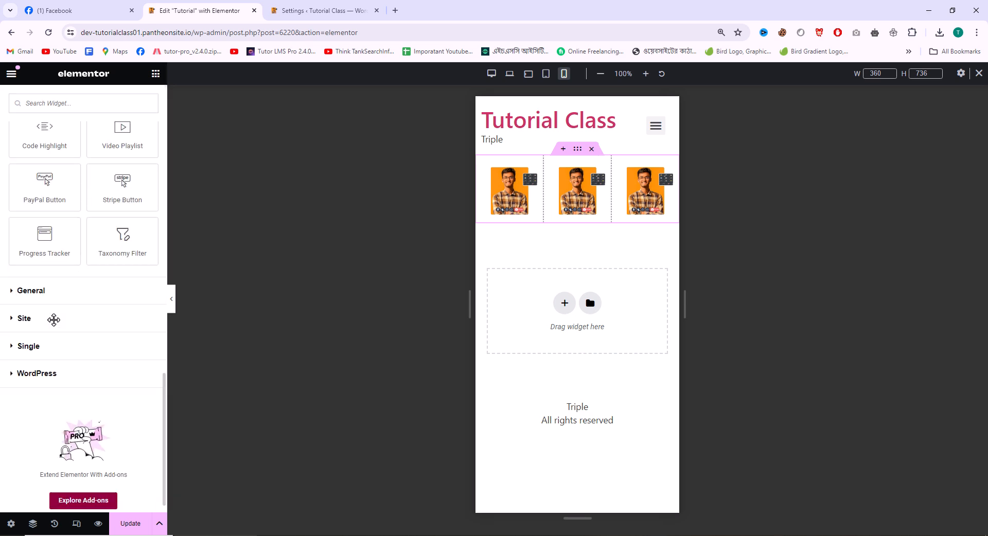
pyautogui.click(22, 304)
pyautogui.click(21, 302)
pyautogui.scroll(10, 82, 363)
pyautogui.scroll(3, 81, 363)
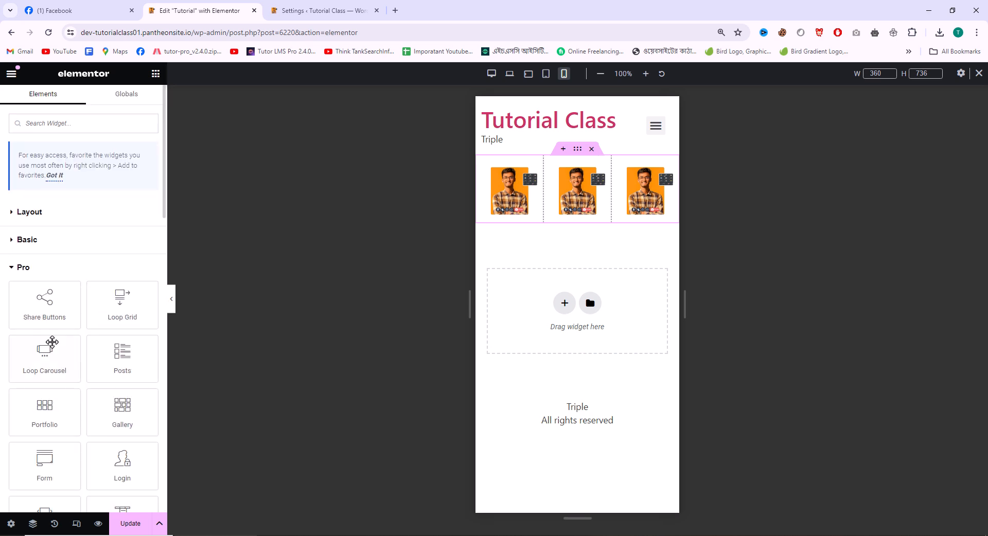
pyautogui.click(11, 268)
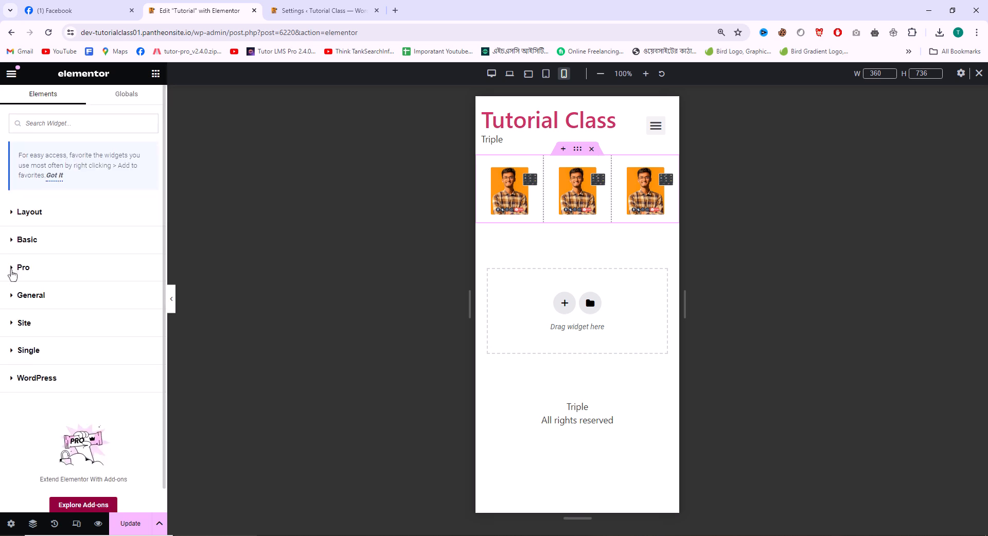